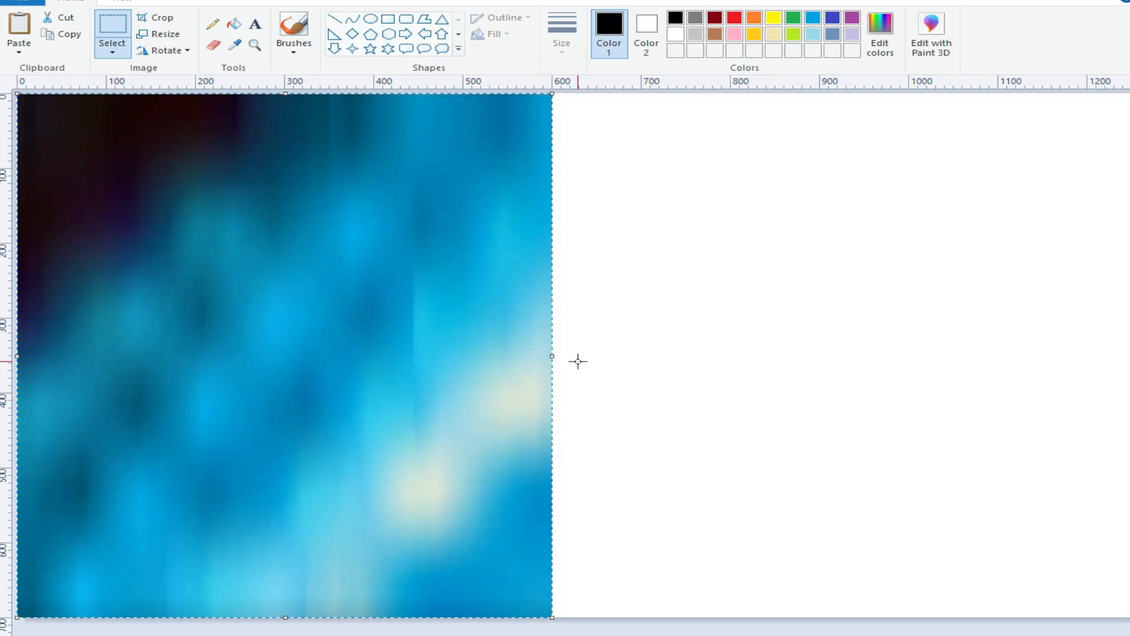
# - Paste a copy of the image, flip it horizontally, and narrow it to fill the blank canvas area from about 600 px
pyautogui.click(683, 504)
pyautogui.click(19, 50)
pyautogui.click(40, 69)
pyautogui.click(167, 50)
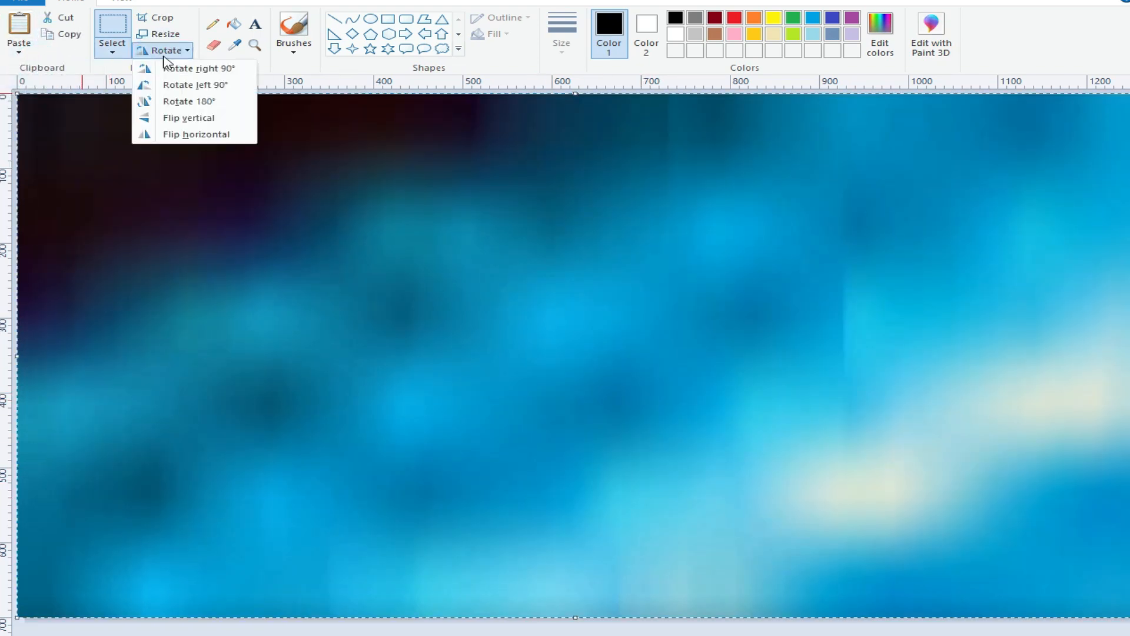
pyautogui.click(176, 135)
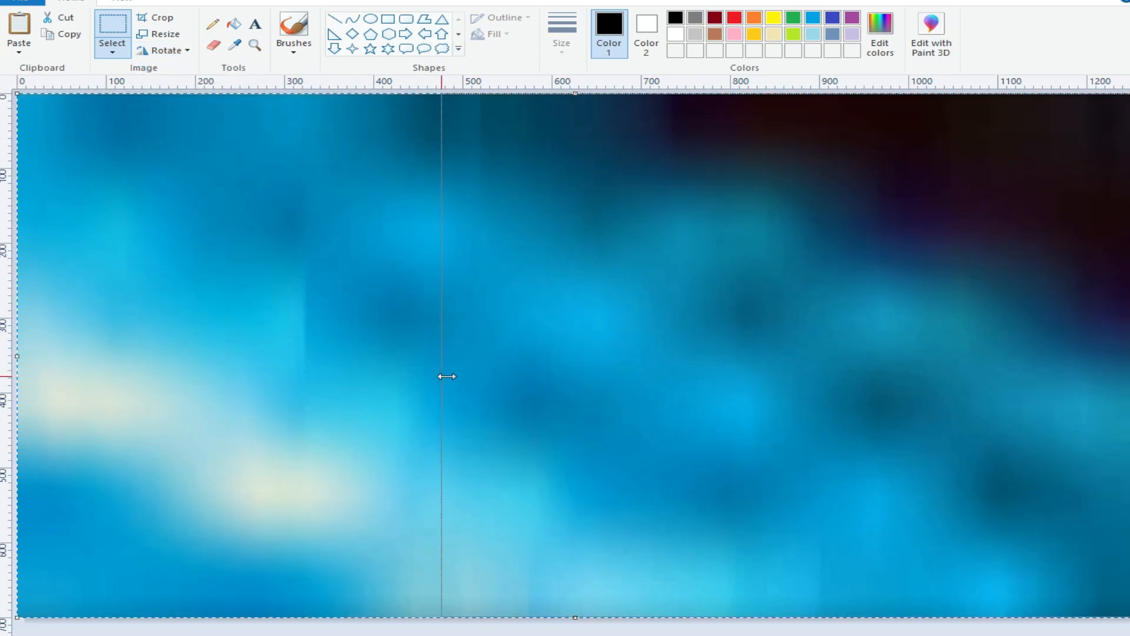
pyautogui.moveTo(702, 393); pyautogui.dragTo(552, 354)
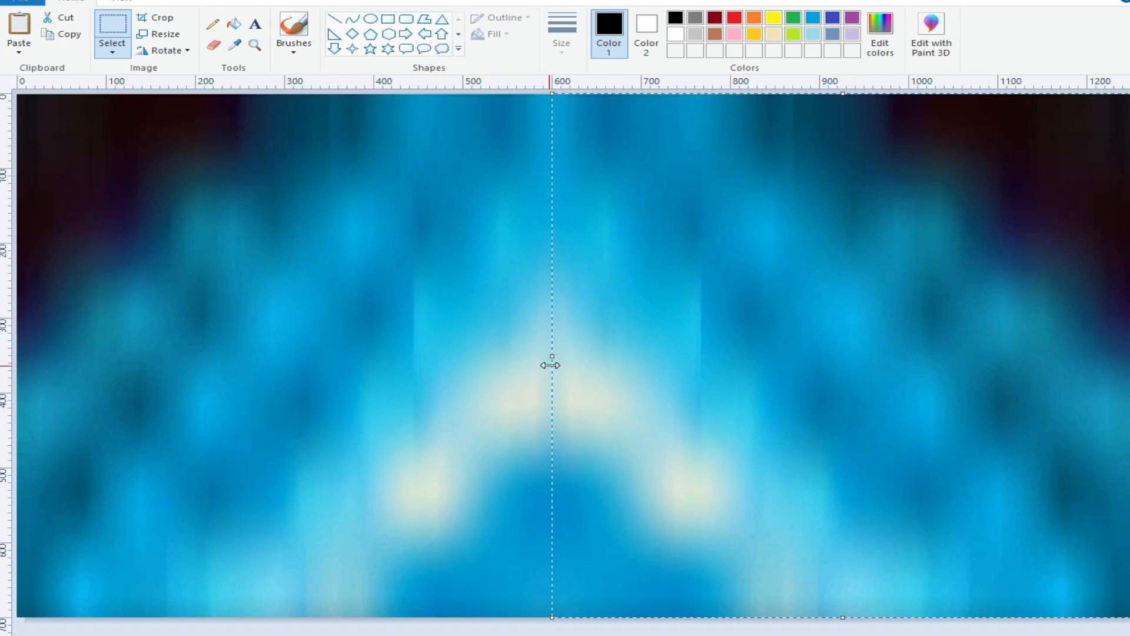
pyautogui.click(554, 358)
pyautogui.click(539, 606)
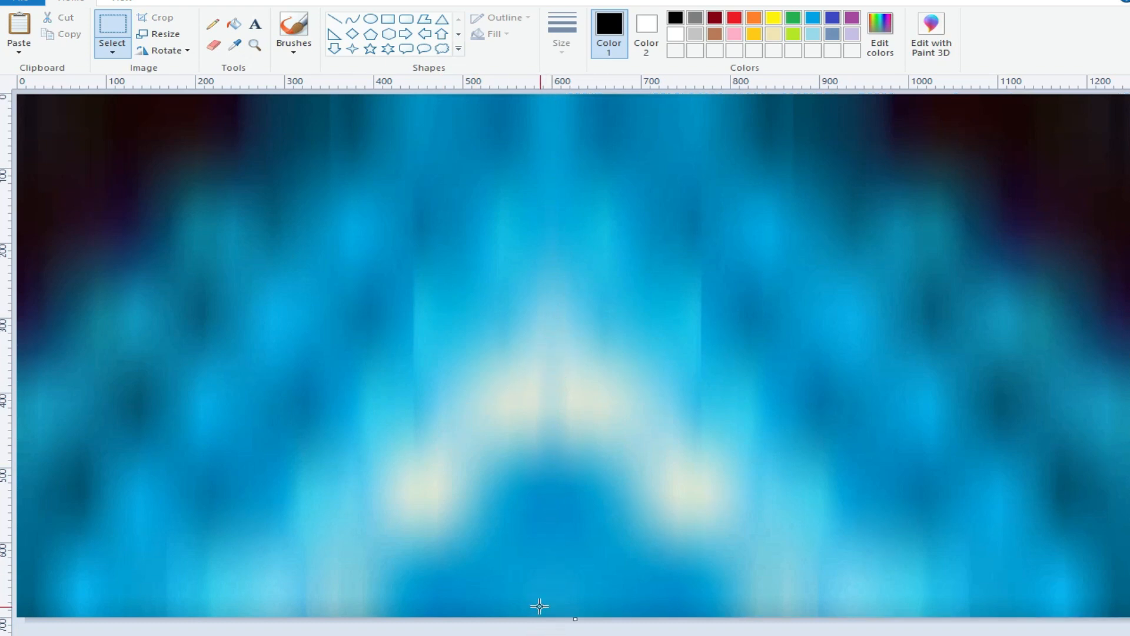
# - Copy the entire mirrored picture and squash the selection vertically to about 365 px so it fills the canvas's upper half
pyautogui.click(111, 52)
pyautogui.click(123, 140)
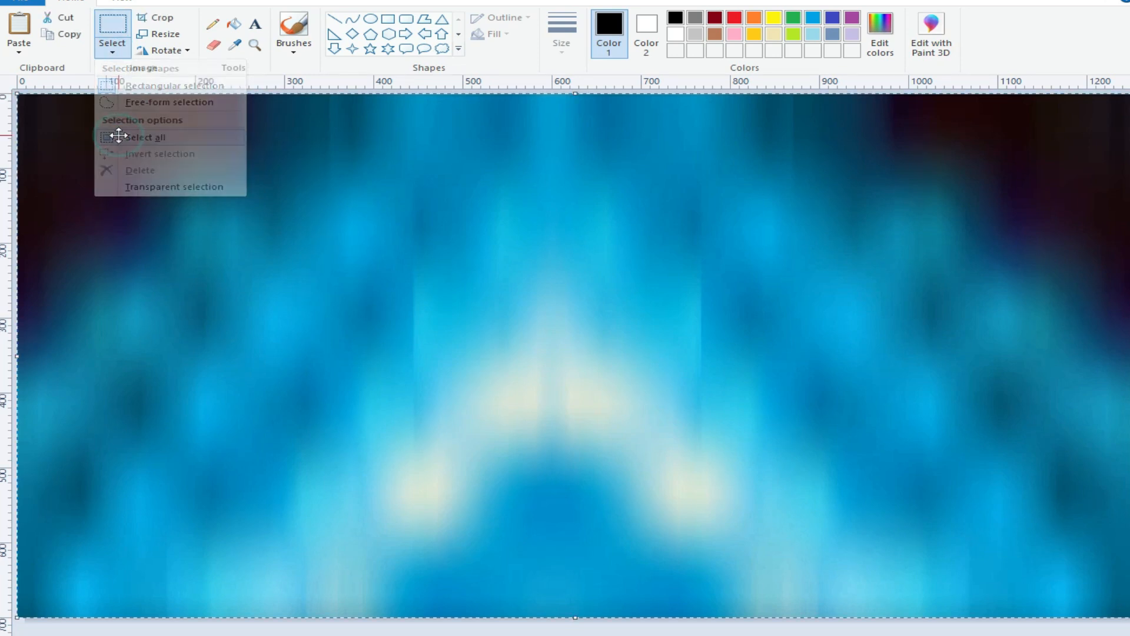
pyautogui.rightClick(171, 124)
pyautogui.click(215, 151)
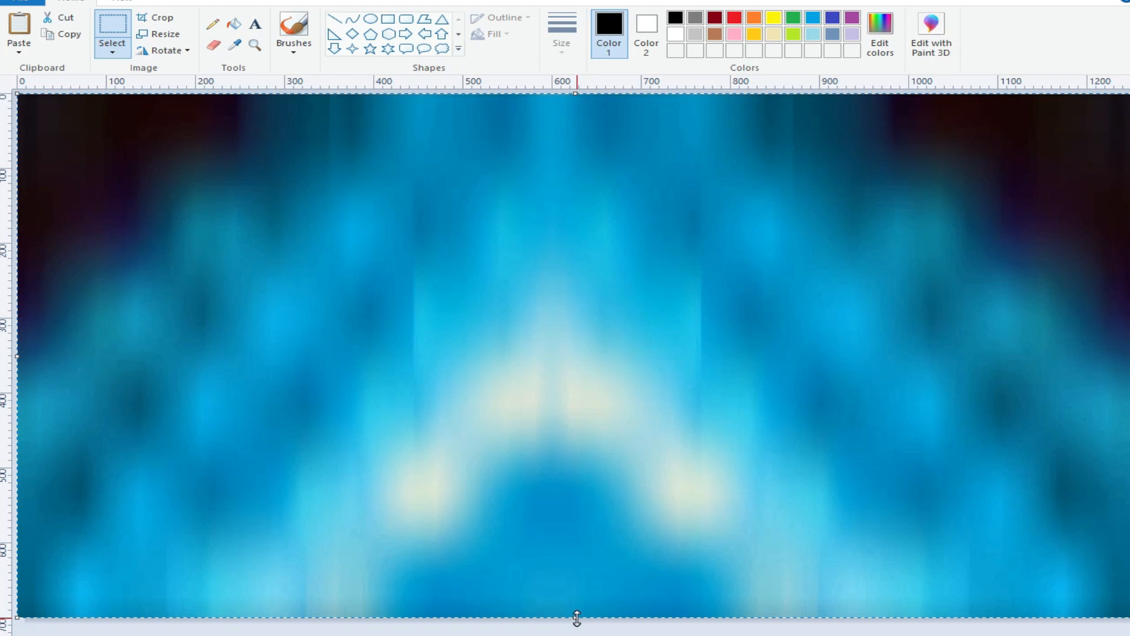
pyautogui.moveTo(577, 618); pyautogui.dragTo(570, 368)
# - Paste the copied picture flipped vertically and squash it into the canvas's lower half, meeting the upper half at mid-height
pyautogui.click(19, 50)
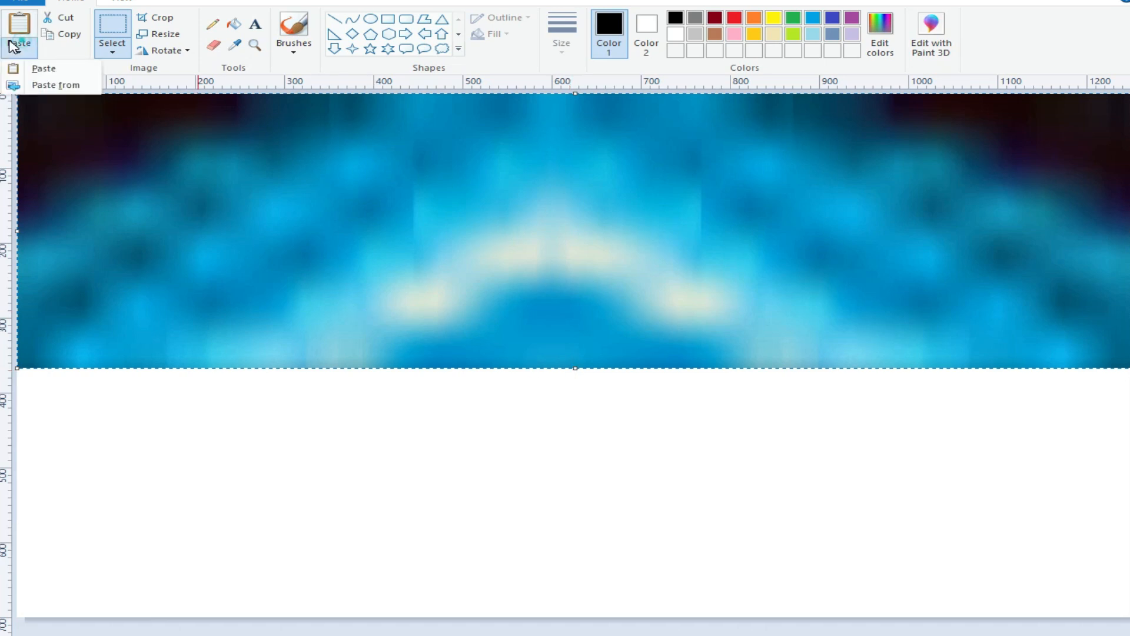
pyautogui.click(38, 69)
pyautogui.click(165, 50)
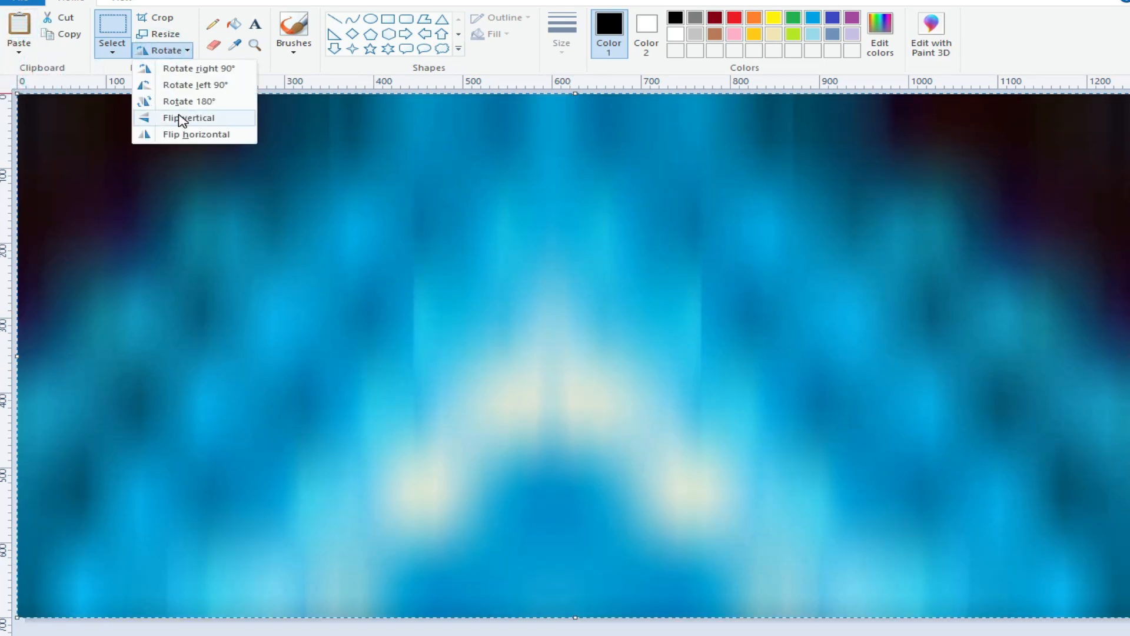
pyautogui.click(176, 117)
pyautogui.moveTo(574, 93); pyautogui.dragTo(575, 366)
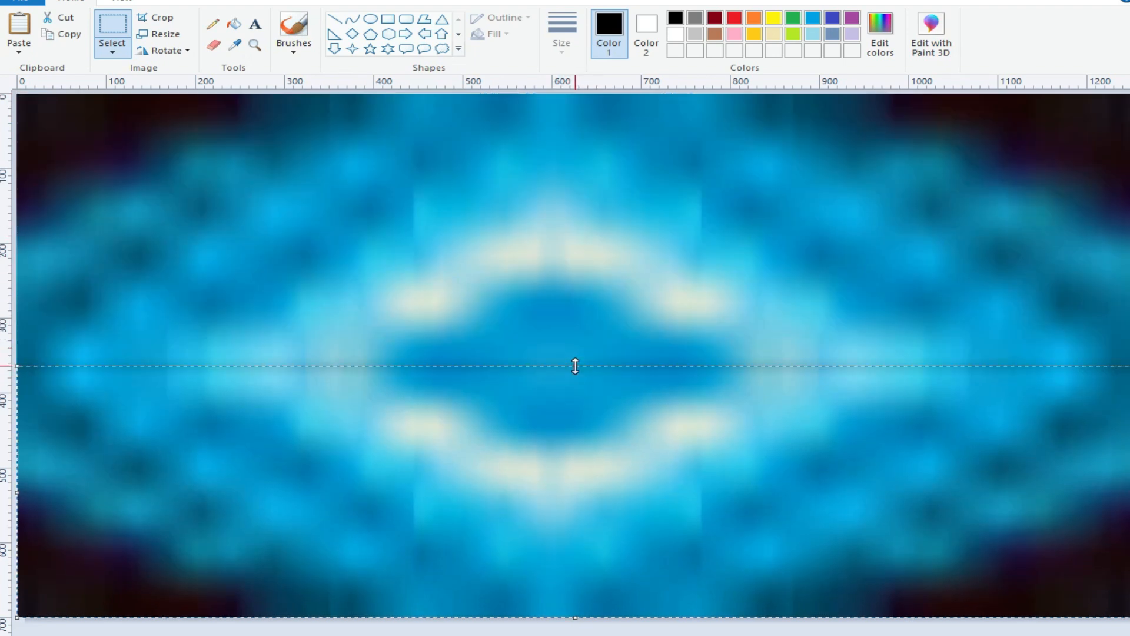
pyautogui.click(564, 633)
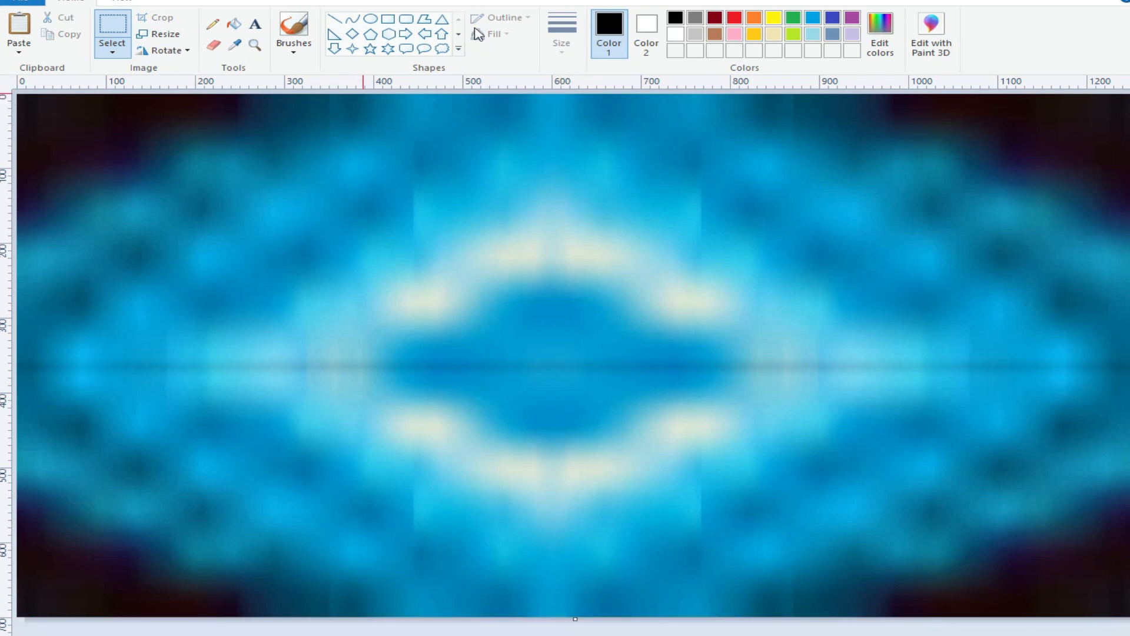
# - Set up the Line tool with a chosen thickness and a dark custom green of Red 19, Green 24, Blue 3
pyautogui.click(334, 21)
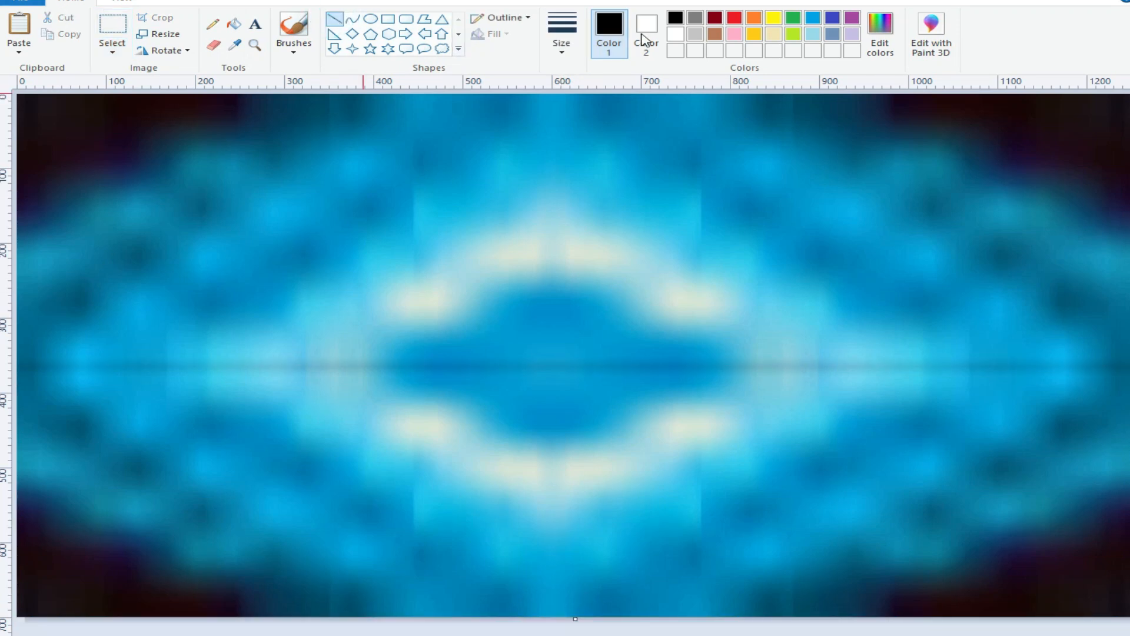
pyautogui.click(793, 34)
pyautogui.click(878, 42)
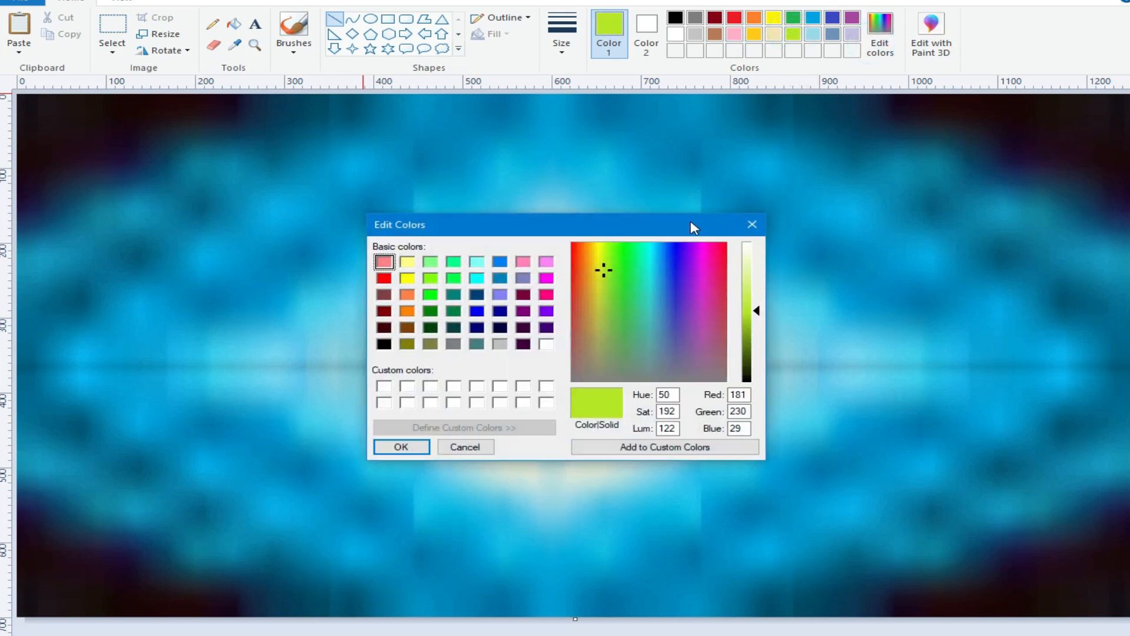
pyautogui.moveTo(759, 317); pyautogui.dragTo(758, 380)
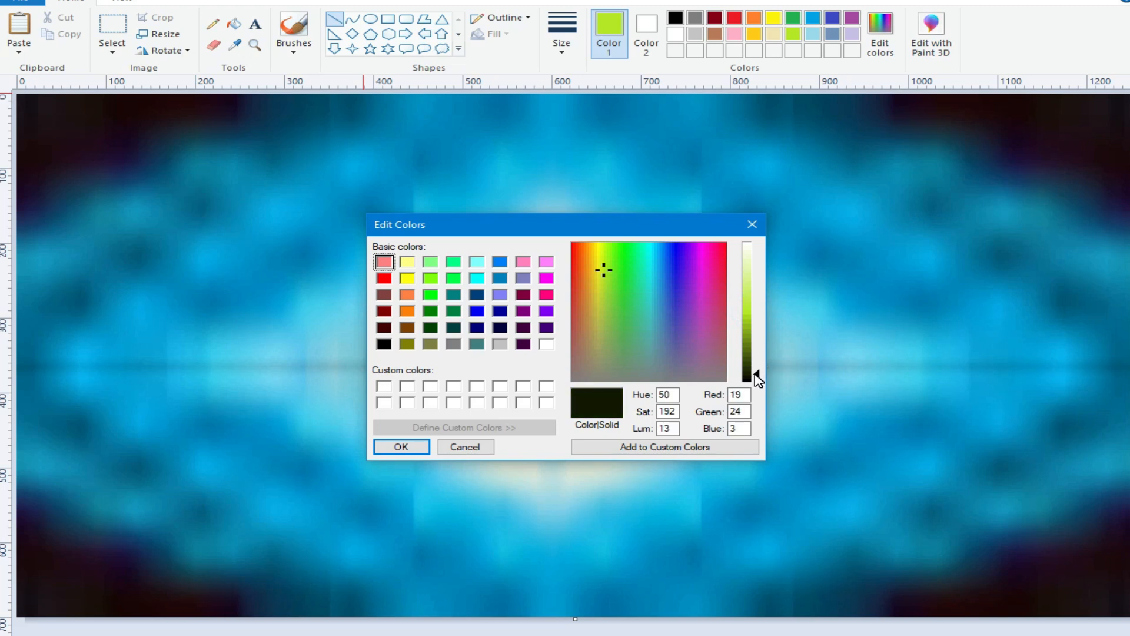
pyautogui.click(403, 448)
pyautogui.click(561, 40)
pyautogui.click(583, 106)
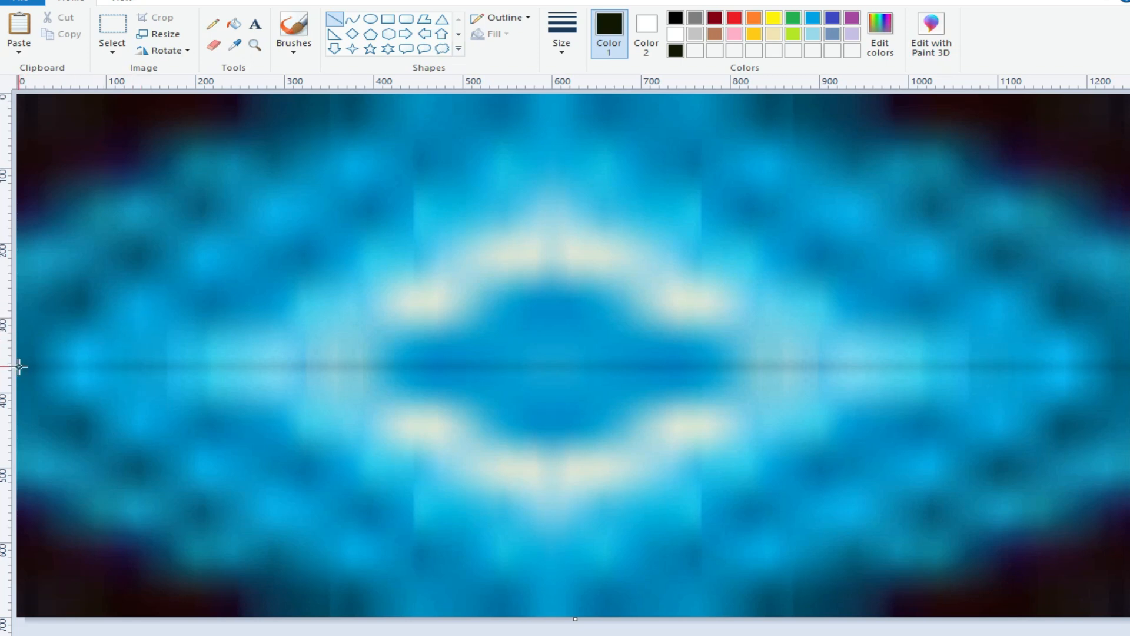
pyautogui.moveTo(16, 365); pyautogui.dragTo(218, 378)
pyautogui.moveTo(427, 367); pyautogui.dragTo(711, 372)
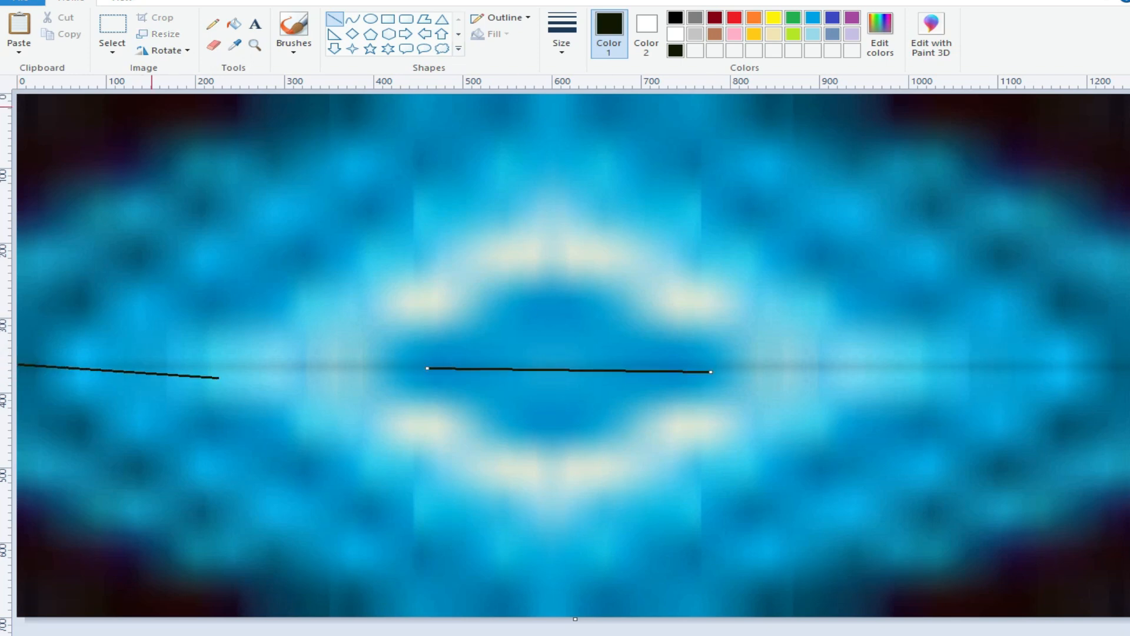
pyautogui.click(75, 0)
pyautogui.click(74, 1)
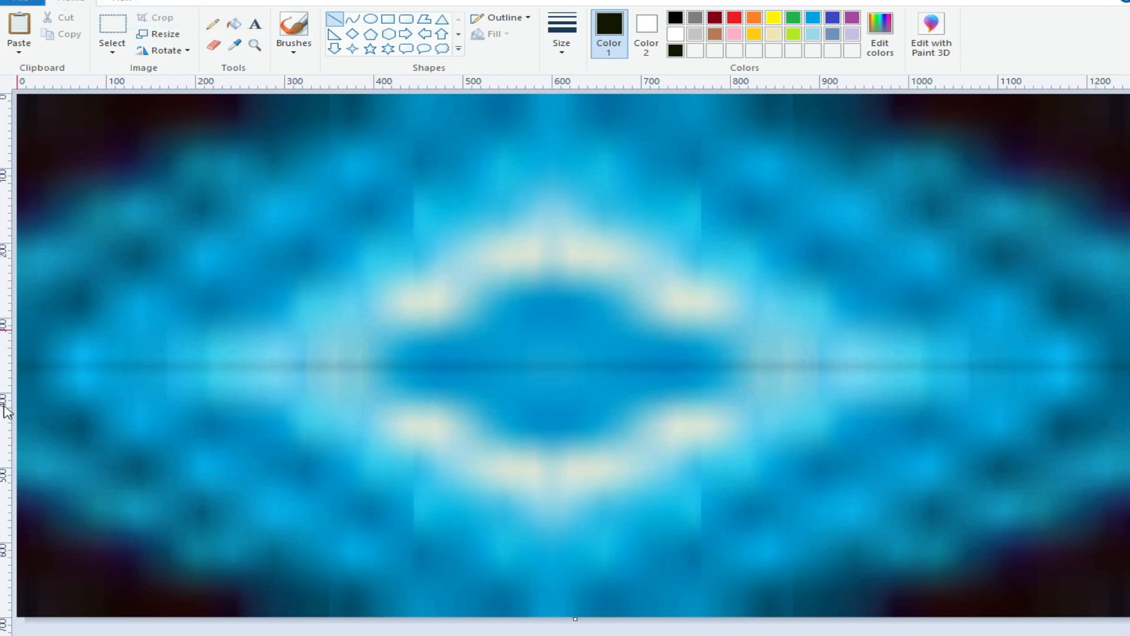
# - Draw a dark line across the canvas width and align it with the horizontal seam between the two halves
pyautogui.moveTo(19, 368); pyautogui.dragTo(1127, 375)
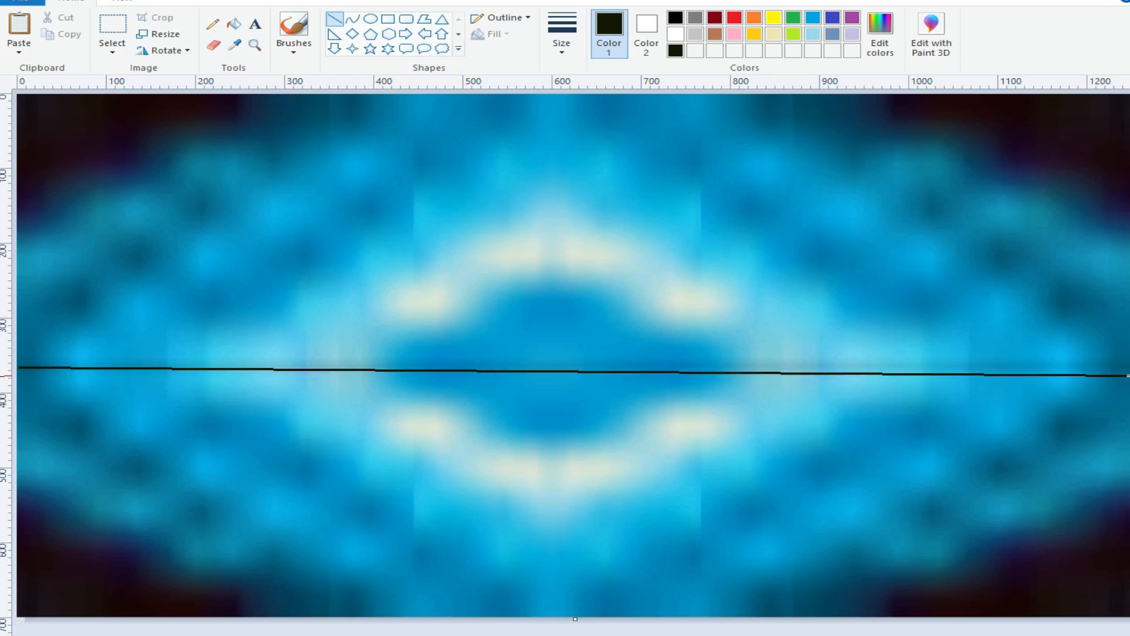
pyautogui.moveTo(543, 373); pyautogui.dragTo(543, 370)
pyautogui.moveTo(25, 361); pyautogui.dragTo(6, 362)
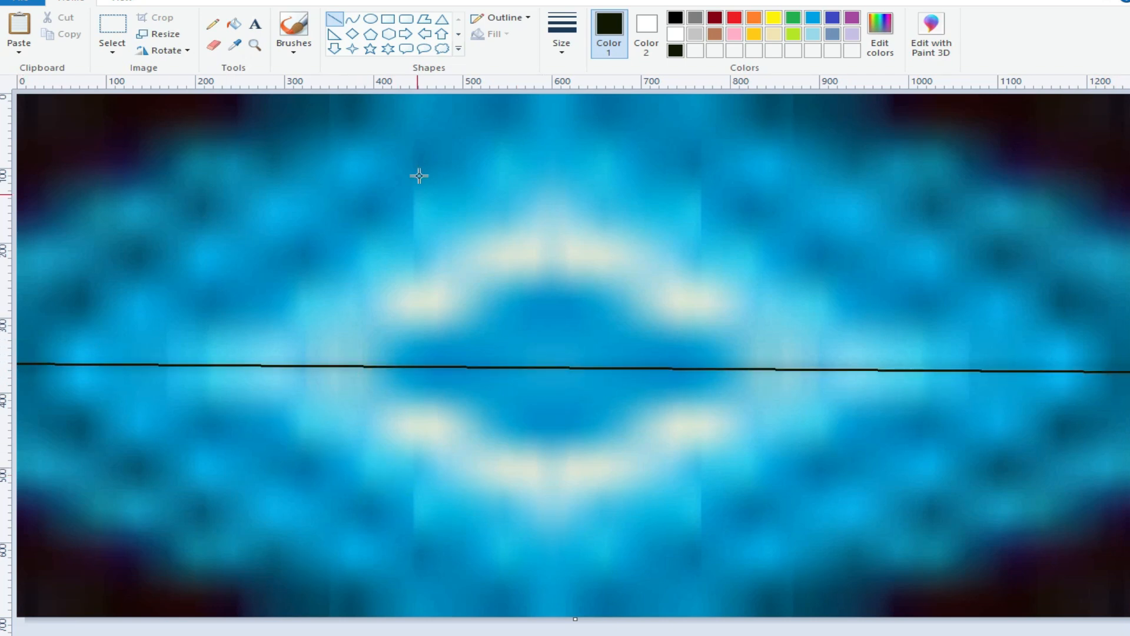
# - Draw a solid-filled ellipse about 320 px wide in the upper centre, with gold as both Color 1 and Color 2
pyautogui.click(370, 19)
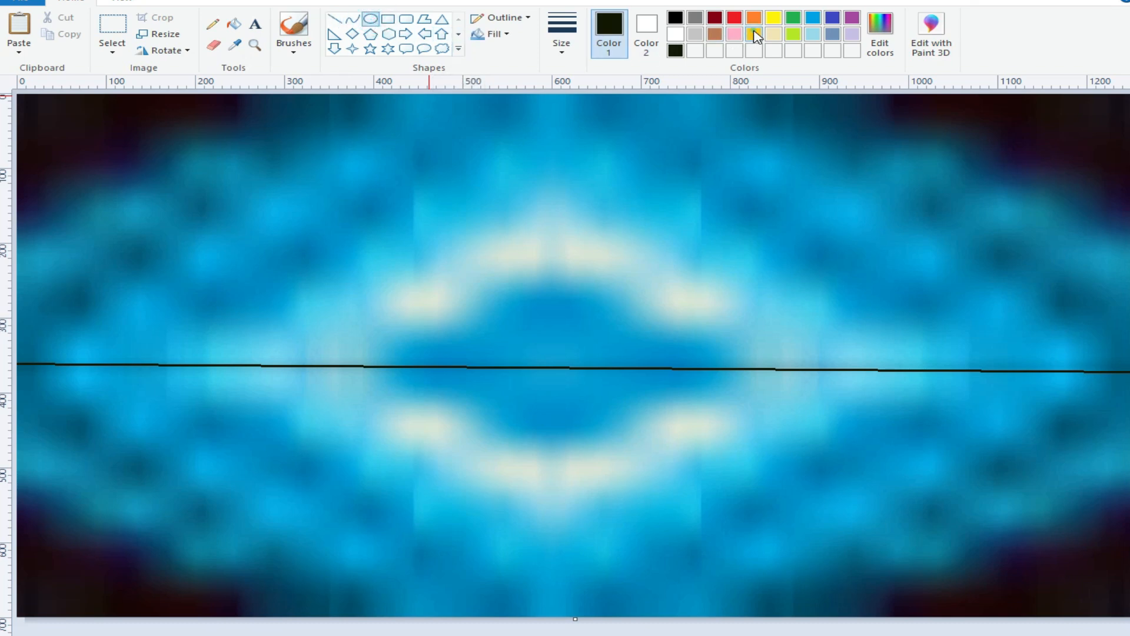
pyautogui.click(755, 35)
pyautogui.click(646, 35)
pyautogui.click(755, 35)
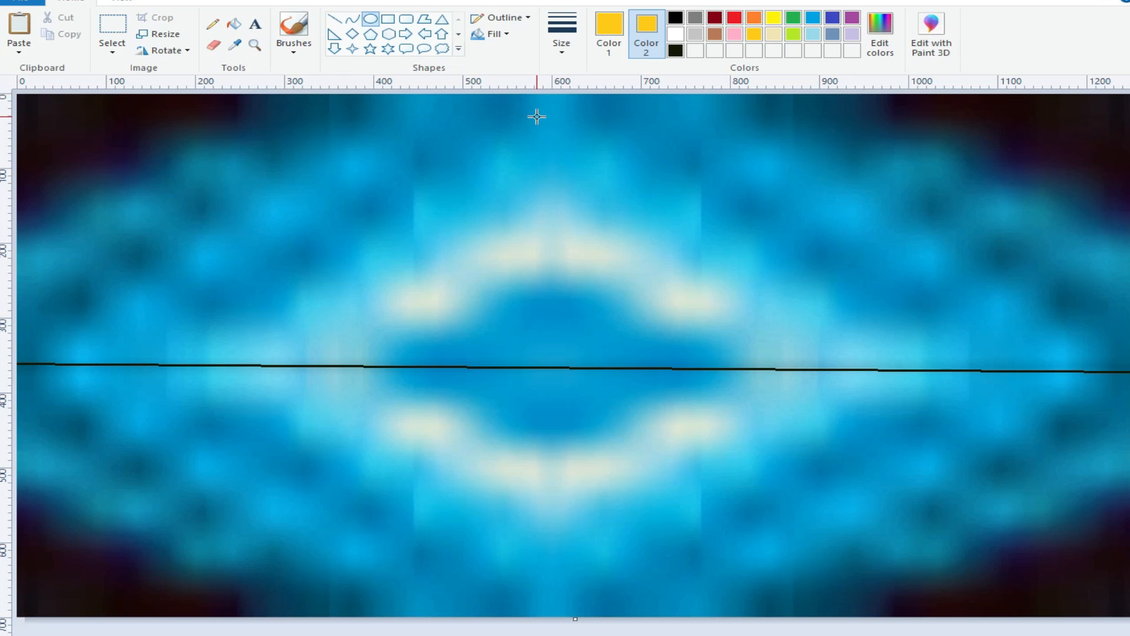
pyautogui.click(497, 33)
pyautogui.click(533, 72)
pyautogui.moveTo(489, 110); pyautogui.dragTo(781, 352)
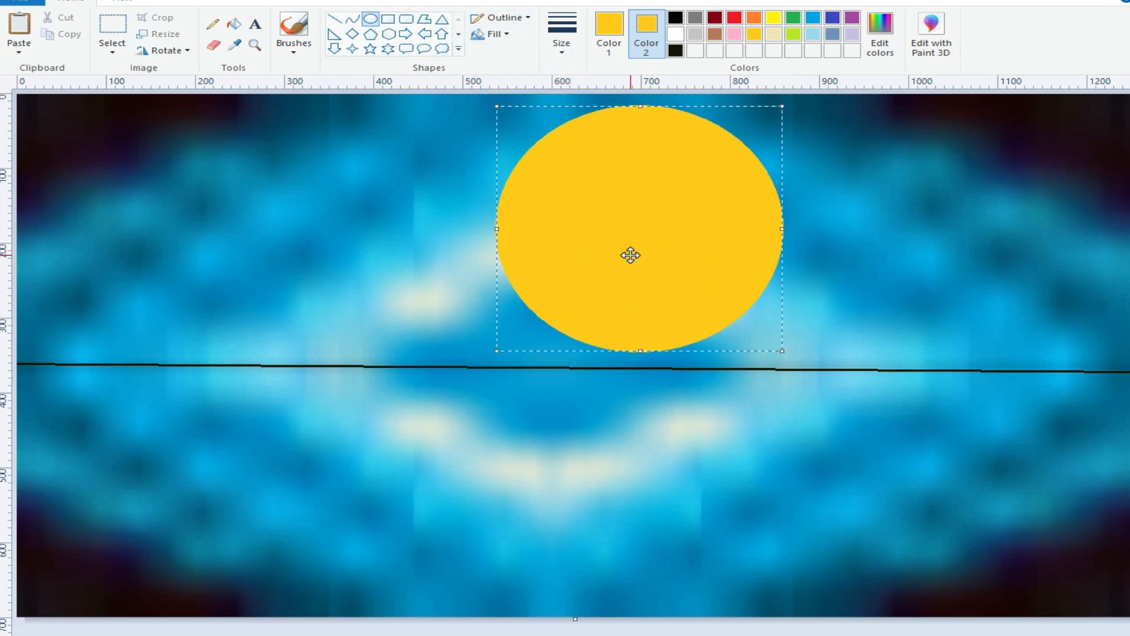
# - Enlarge the gold ellipse to about 505 px wide and 465 px high, and undo both it and the dark line
pyautogui.moveTo(630, 255); pyautogui.dragTo(590, 271)
pyautogui.moveTo(742, 245); pyautogui.dragTo(787, 256)
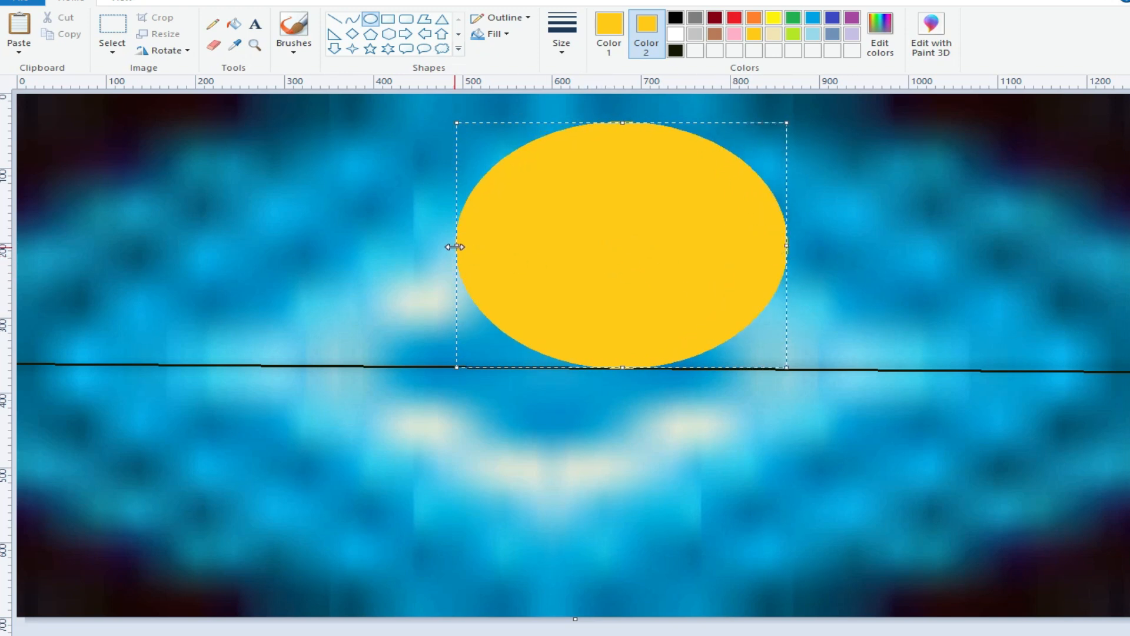
pyautogui.moveTo(455, 246); pyautogui.dragTo(378, 245)
pyautogui.moveTo(583, 123); pyautogui.dragTo(566, 90)
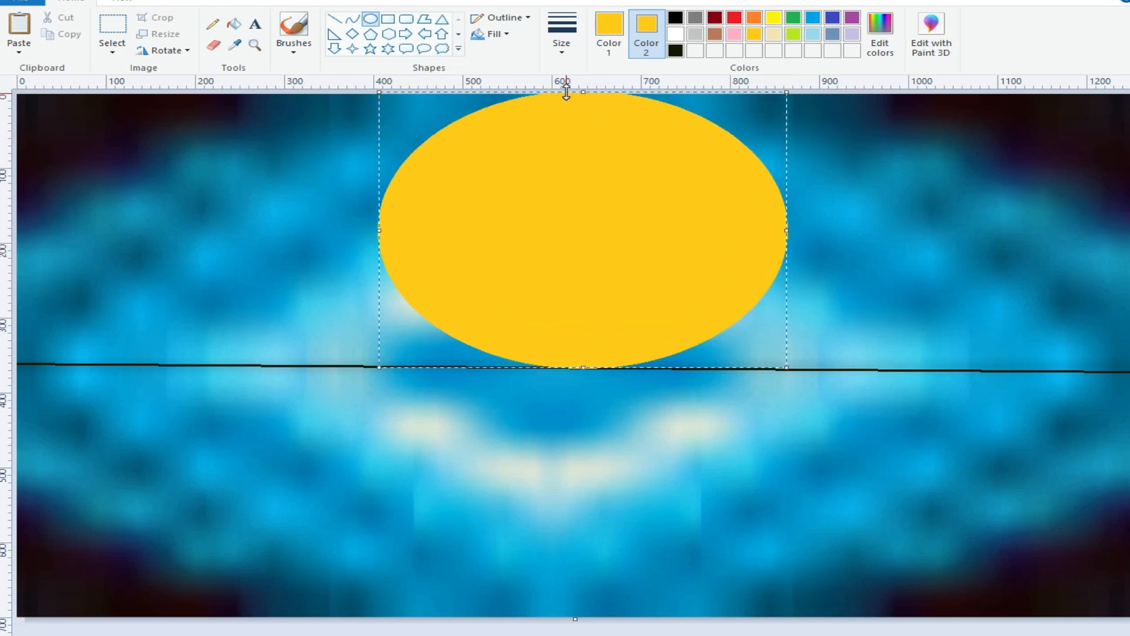
pyautogui.moveTo(586, 365); pyautogui.dragTo(584, 419)
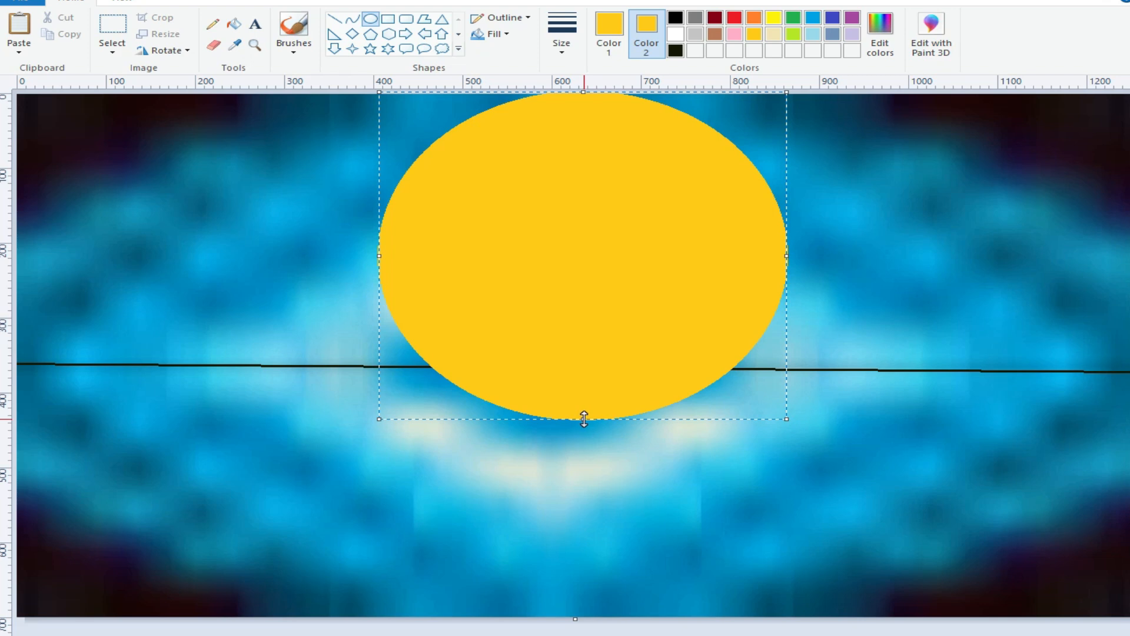
pyautogui.moveTo(378, 256); pyautogui.dragTo(351, 256)
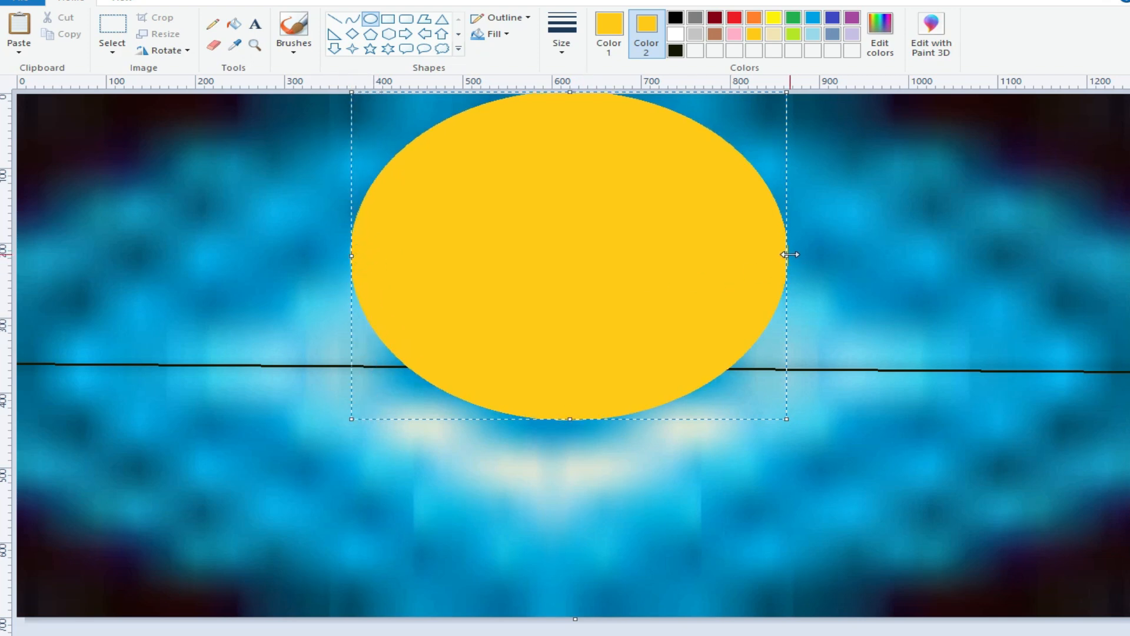
pyautogui.moveTo(787, 255); pyautogui.dragTo(801, 256)
pyautogui.moveTo(578, 419); pyautogui.dragTo(584, 443)
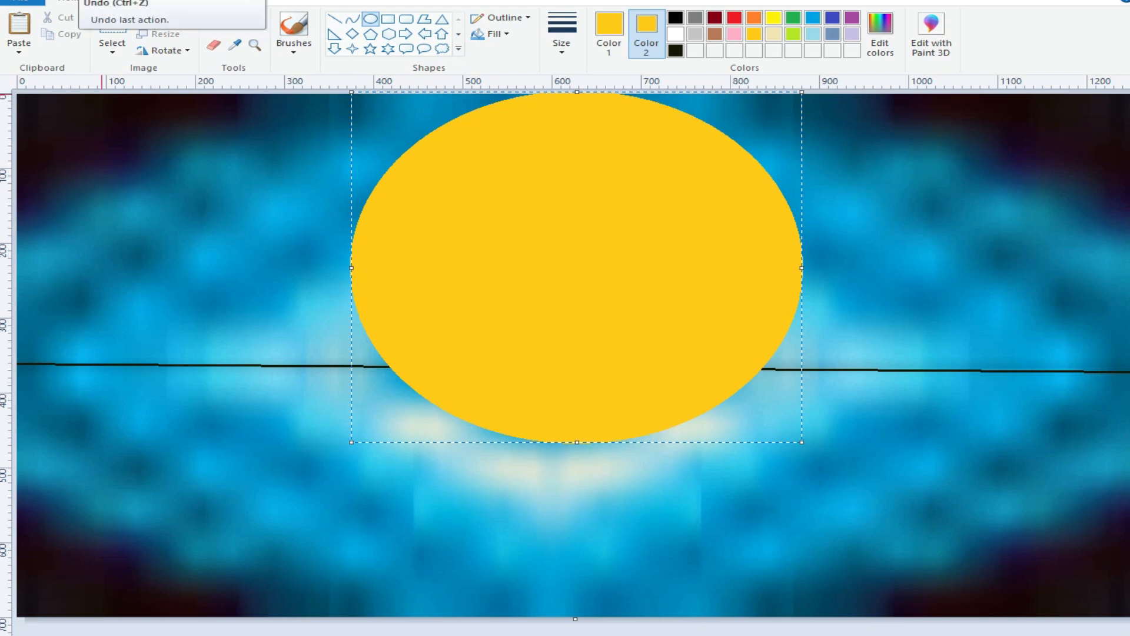
pyautogui.hotkey('ctrl', 'z')
pyautogui.hotkey('ctrl', 'z')
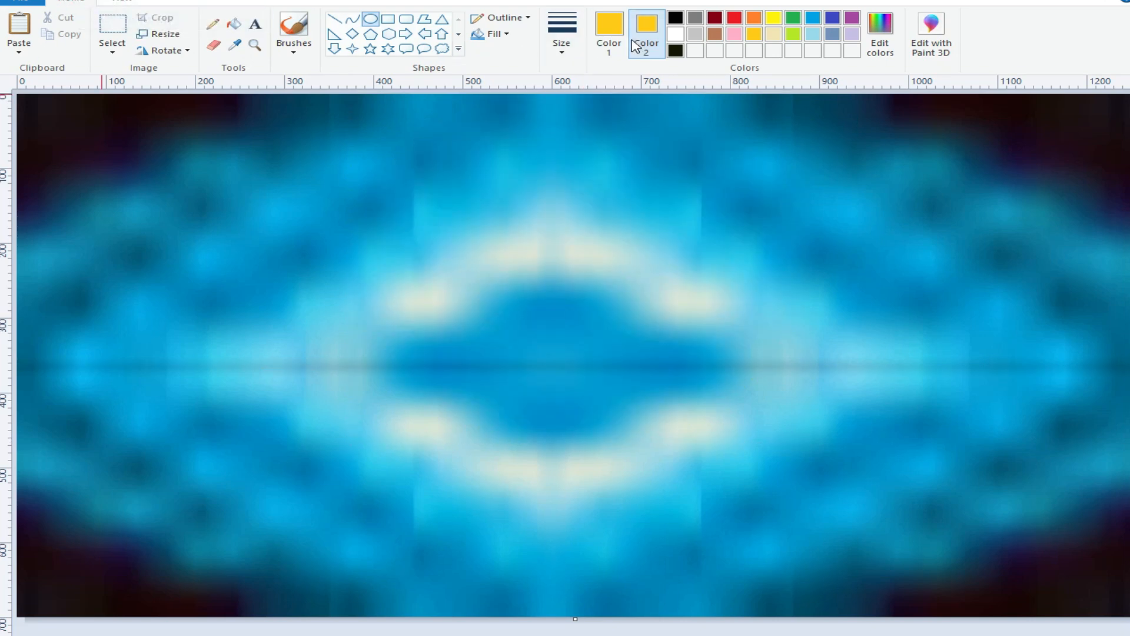
# - Sample light turquoise from the pale glow around the image's centre as Color 1
pyautogui.click(213, 28)
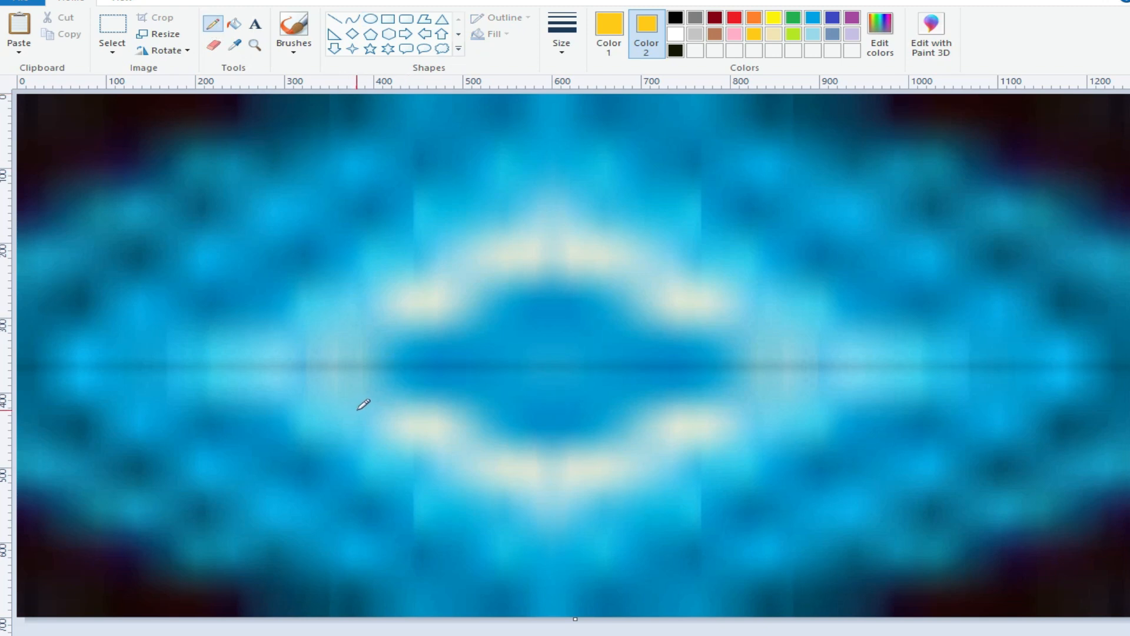
pyautogui.click(387, 416)
pyautogui.click(235, 46)
pyautogui.click(395, 436)
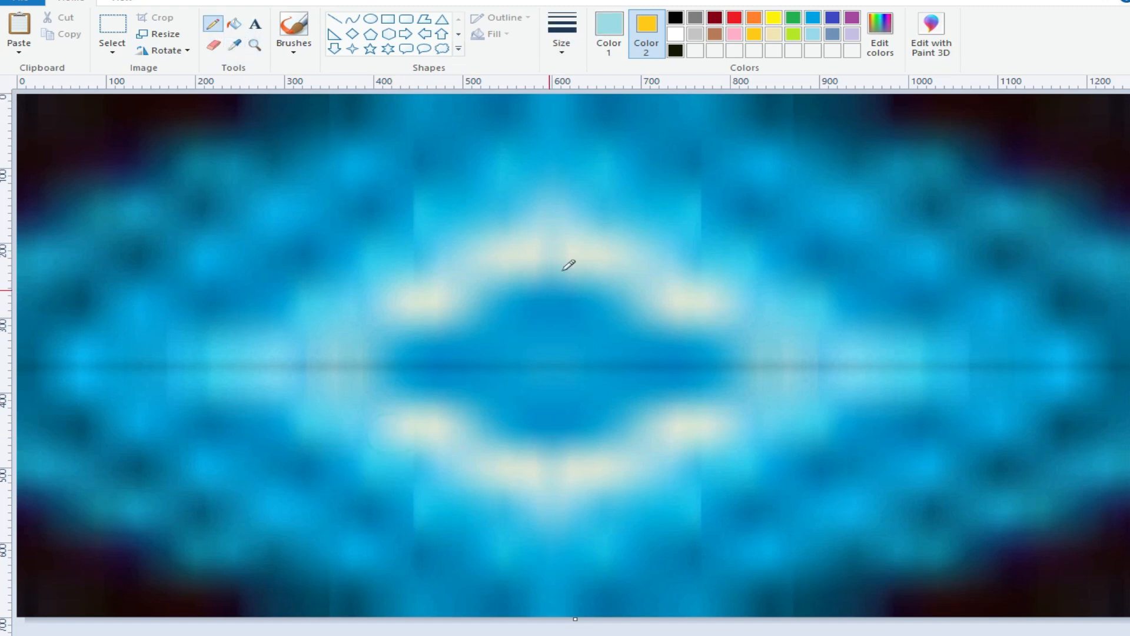
# - Add the sampled light turquoise to the palette as a custom color and assign it to Color 2 as well
pyautogui.click(880, 35)
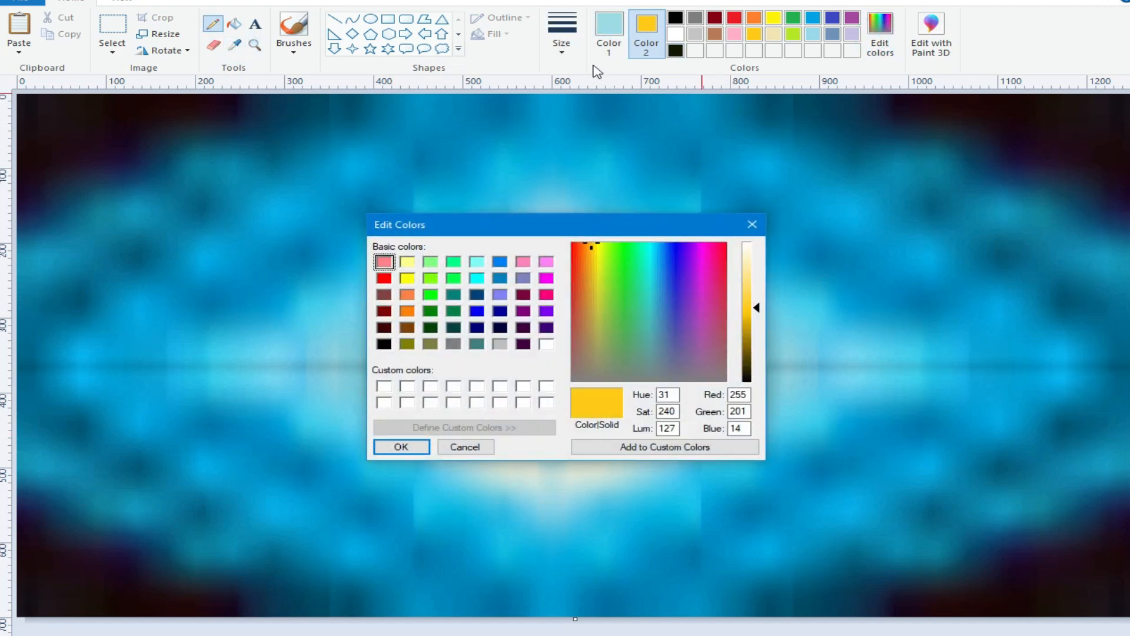
pyautogui.click(401, 447)
pyautogui.click(609, 36)
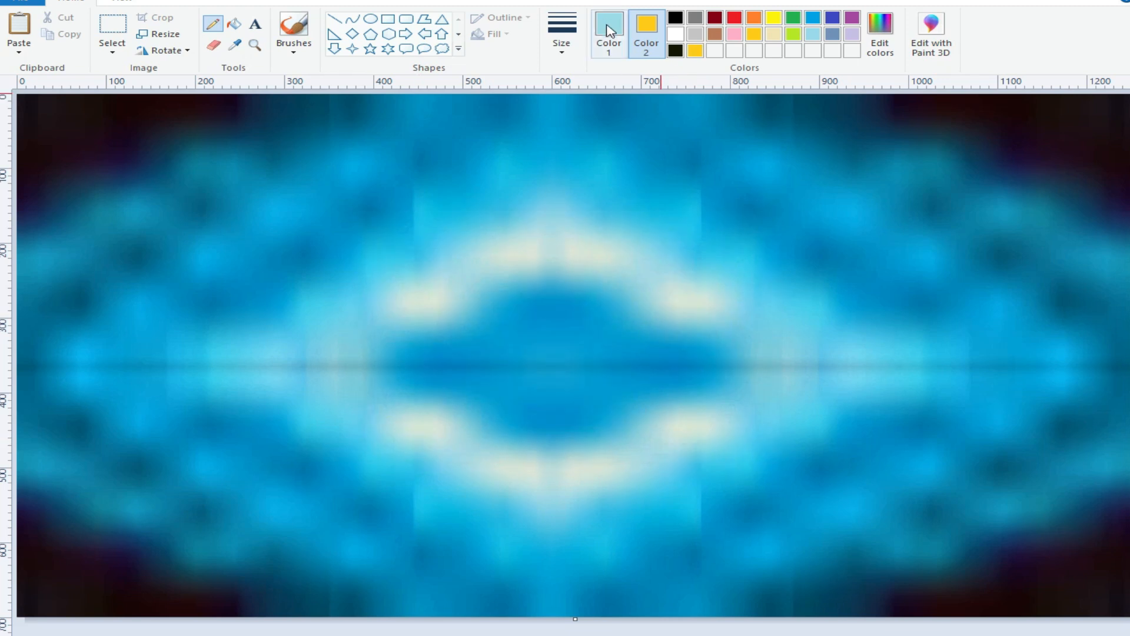
pyautogui.click(879, 35)
pyautogui.click(415, 450)
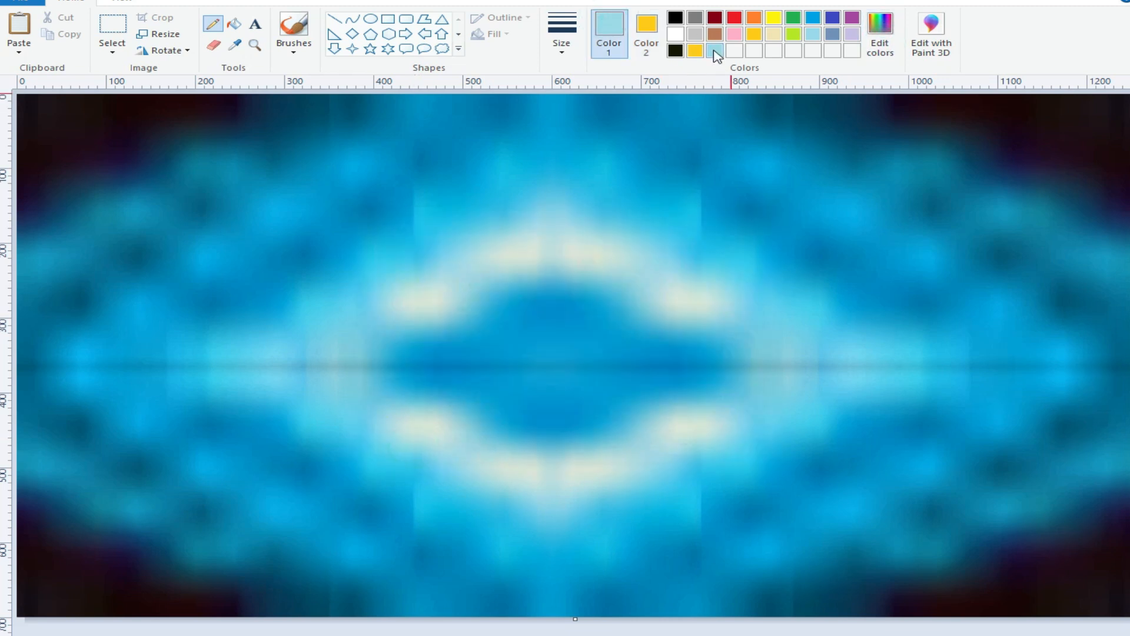
pyautogui.click(646, 35)
pyautogui.click(717, 50)
# - Draw a solid light turquoise ellipse and adjust it to about 545 px wide and 450 px high at the canvas's upper centre
pyautogui.click(371, 18)
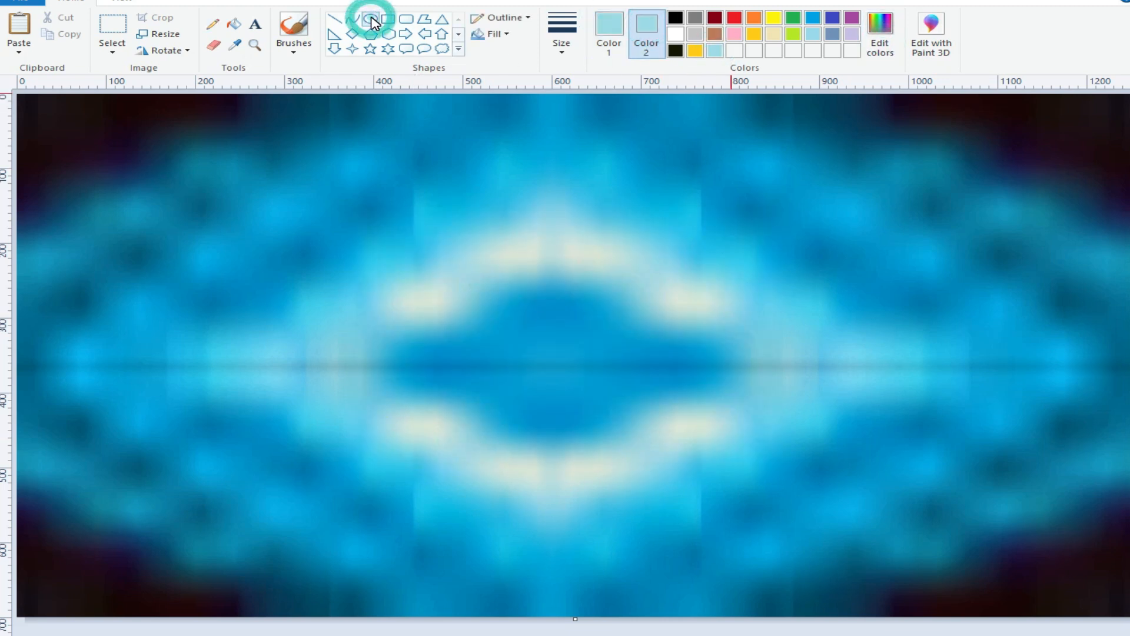
pyautogui.moveTo(465, 139); pyautogui.dragTo(832, 509)
pyautogui.moveTo(583, 413); pyautogui.dragTo(500, 366)
pyautogui.moveTo(748, 462); pyautogui.dragTo(713, 468)
pyautogui.moveTo(566, 380); pyautogui.dragTo(538, 383)
pyautogui.moveTo(310, 530); pyautogui.dragTo(329, 468)
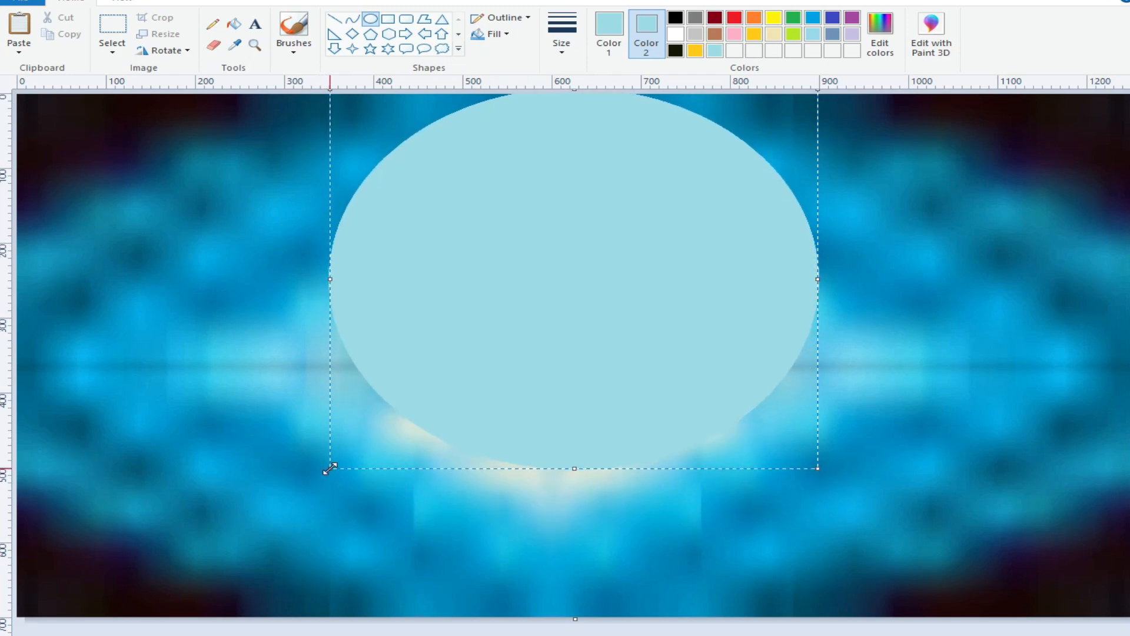
pyautogui.moveTo(569, 469); pyautogui.dragTo(569, 428)
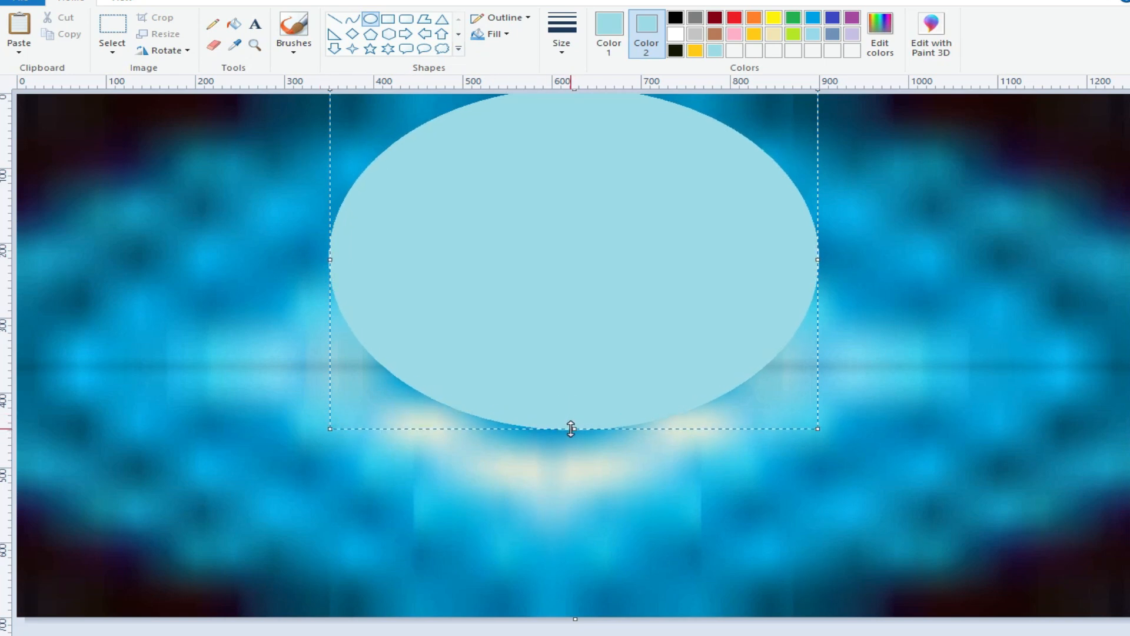
# - Try white and gold as the ellipse's fill, and set its outline to gold as well
pyautogui.click(675, 34)
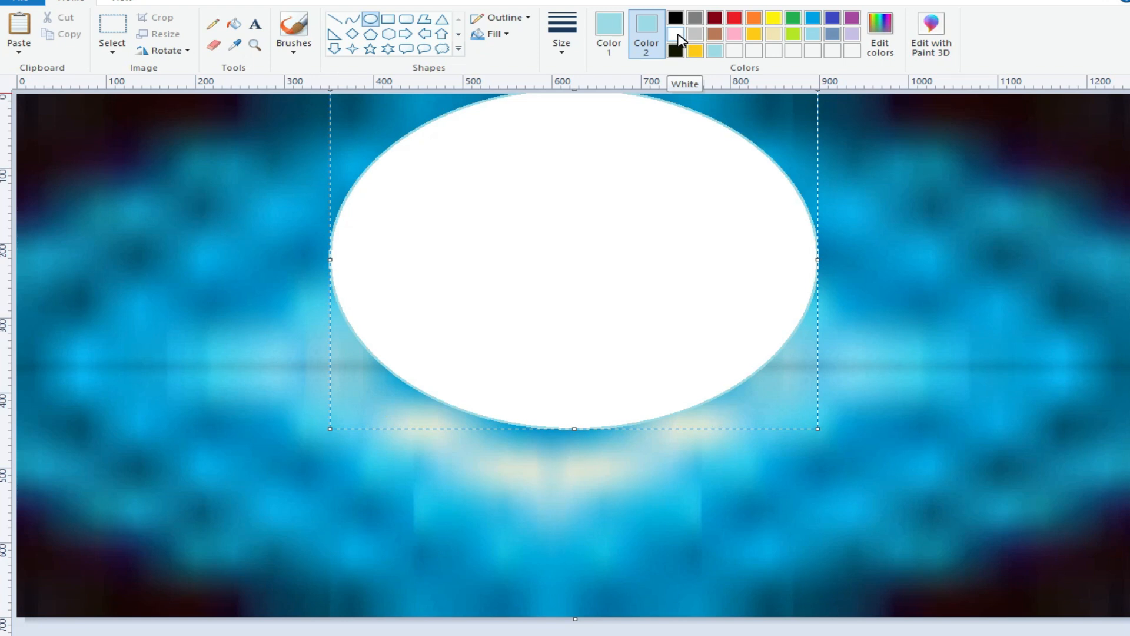
pyautogui.click(695, 34)
pyautogui.click(755, 35)
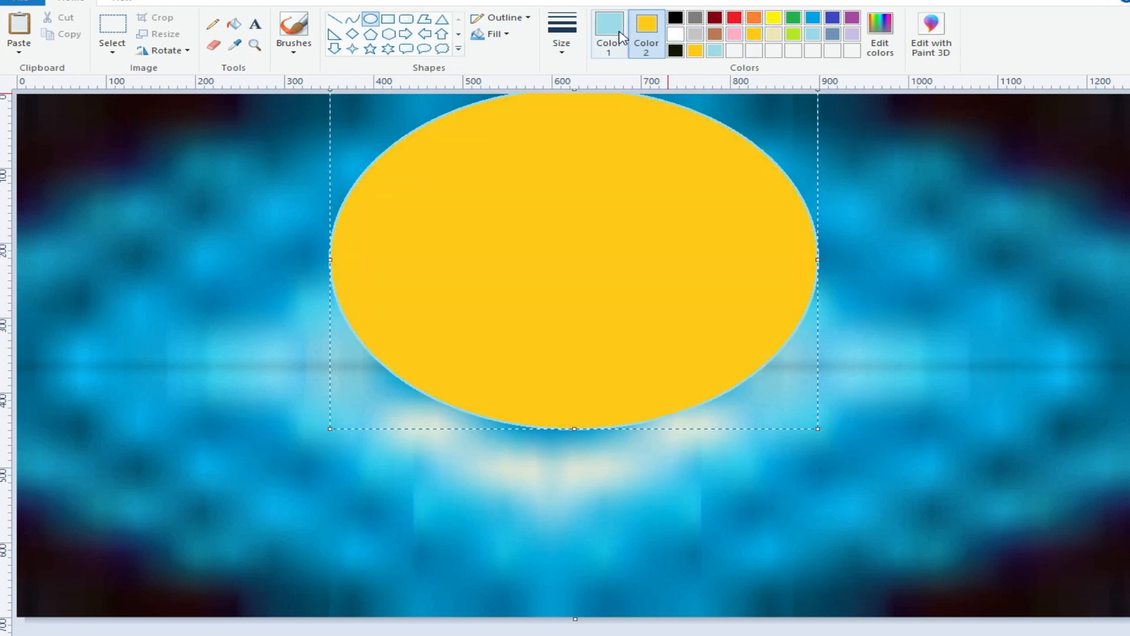
pyautogui.click(757, 36)
# - Mix a lighter gold with RGB 255, 225, 121 and try it as the ellipse's outline and fill
pyautogui.click(880, 36)
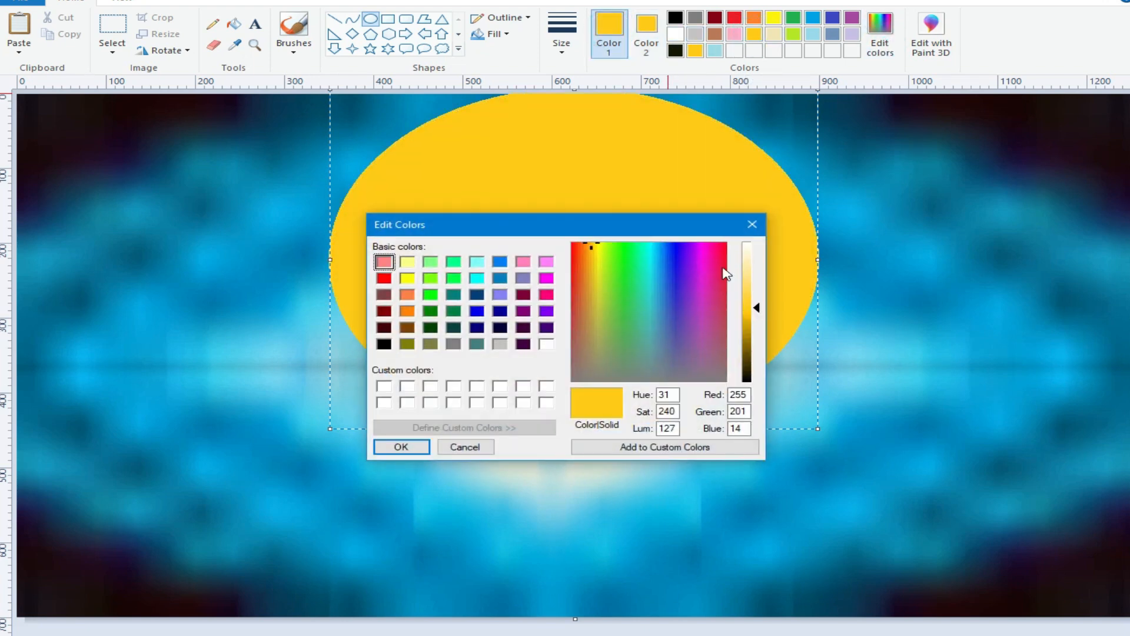
pyautogui.moveTo(748, 273)
pyautogui.mouseDown()
pyautogui.moveTo(754, 265)
pyautogui.moveTo(752, 280)
pyautogui.mouseUp()
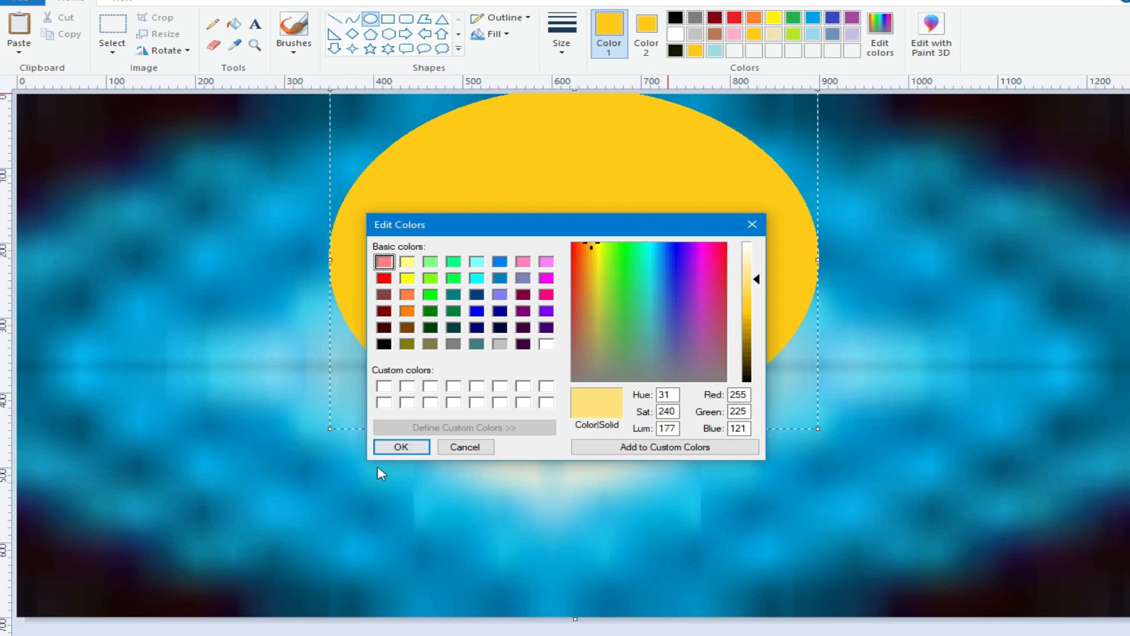
pyautogui.click(398, 441)
pyautogui.click(647, 30)
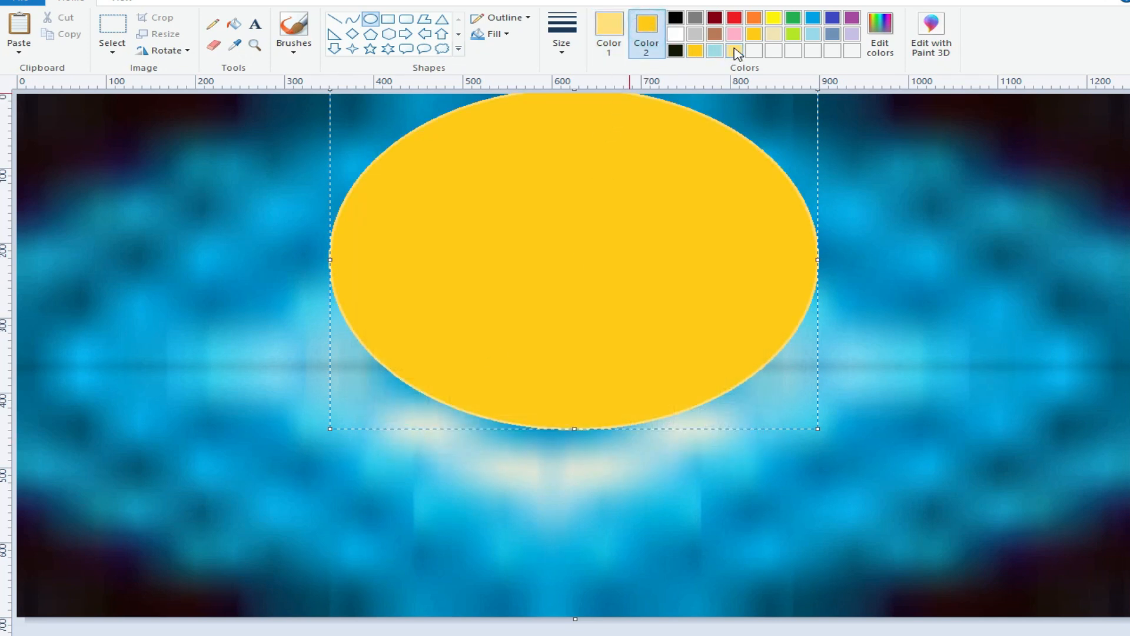
pyautogui.click(734, 51)
# - Make the ellipse's fill and outline white and extend its lower edge to a height of about 465 px
pyautogui.click(677, 34)
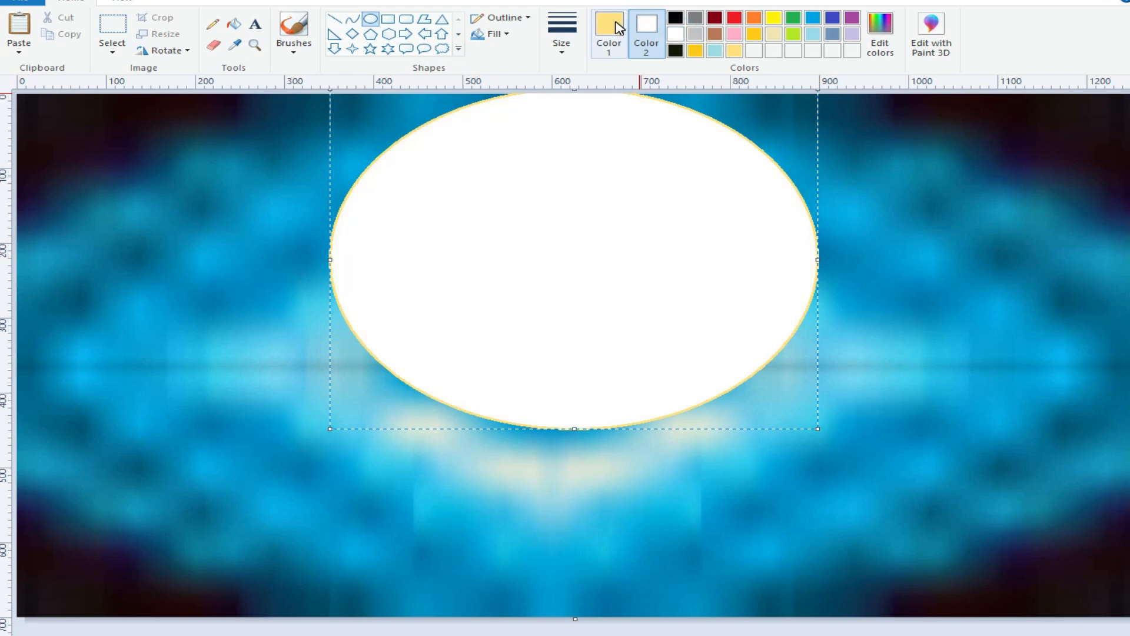
pyautogui.click(680, 33)
pyautogui.moveTo(572, 429); pyautogui.dragTo(581, 443)
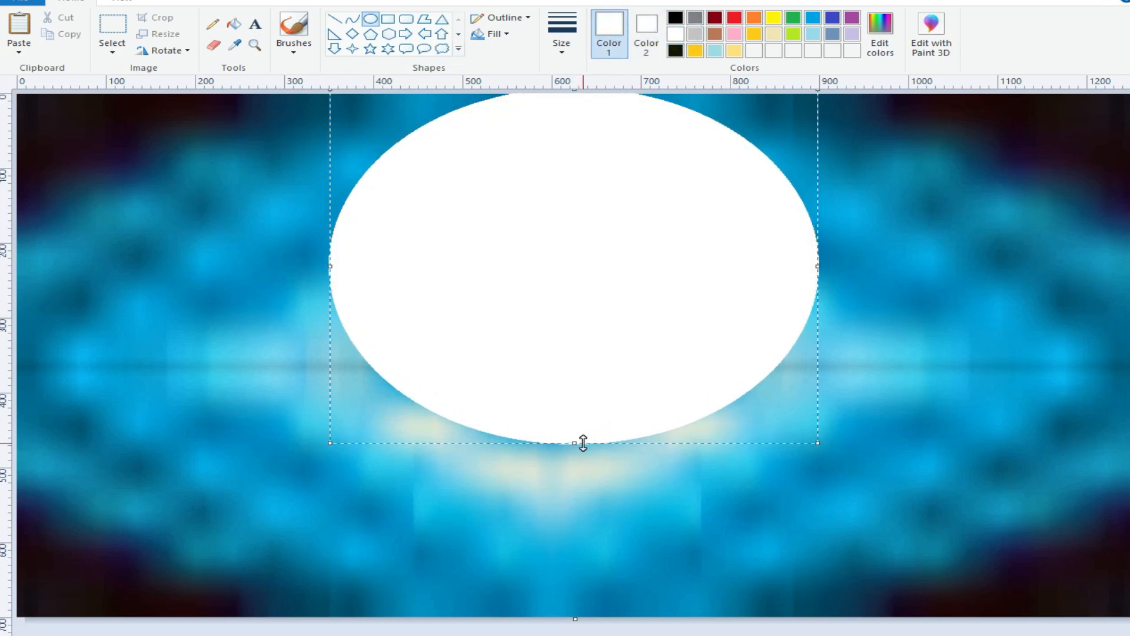
pyautogui.click(612, 631)
# - Draw a near-black straight line across the full canvas width, sloping slightly down to the right and touching the white ellipse's lowest point
pyautogui.click(605, 23)
pyautogui.click(674, 52)
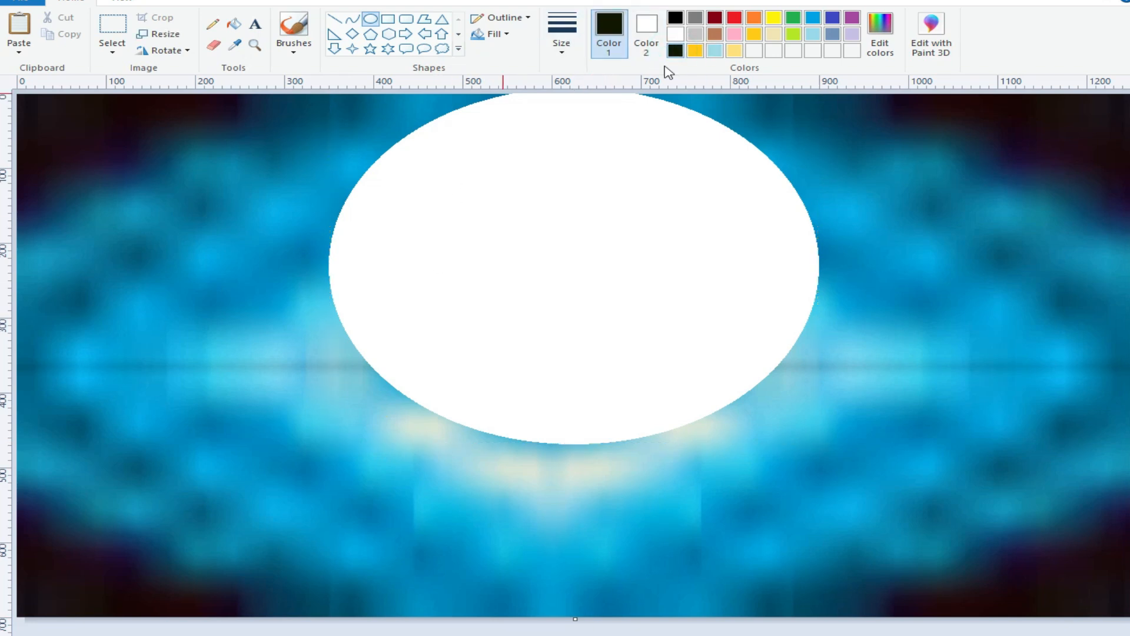
pyautogui.click(334, 19)
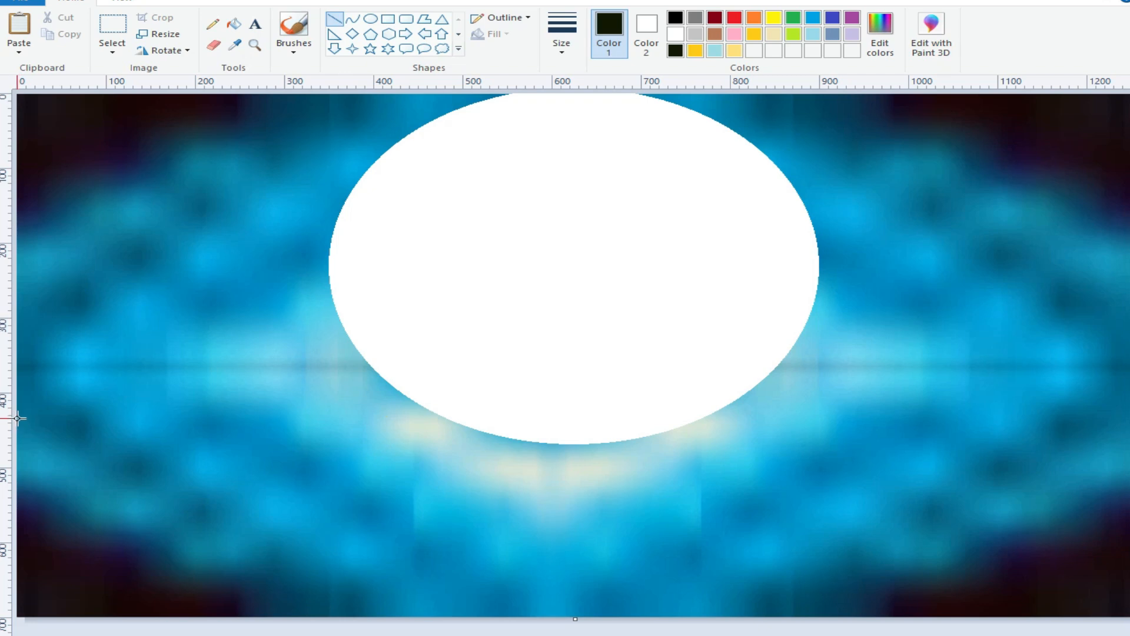
pyautogui.moveTo(19, 428); pyautogui.dragTo(1127, 454)
pyautogui.moveTo(20, 431); pyautogui.dragTo(13, 431)
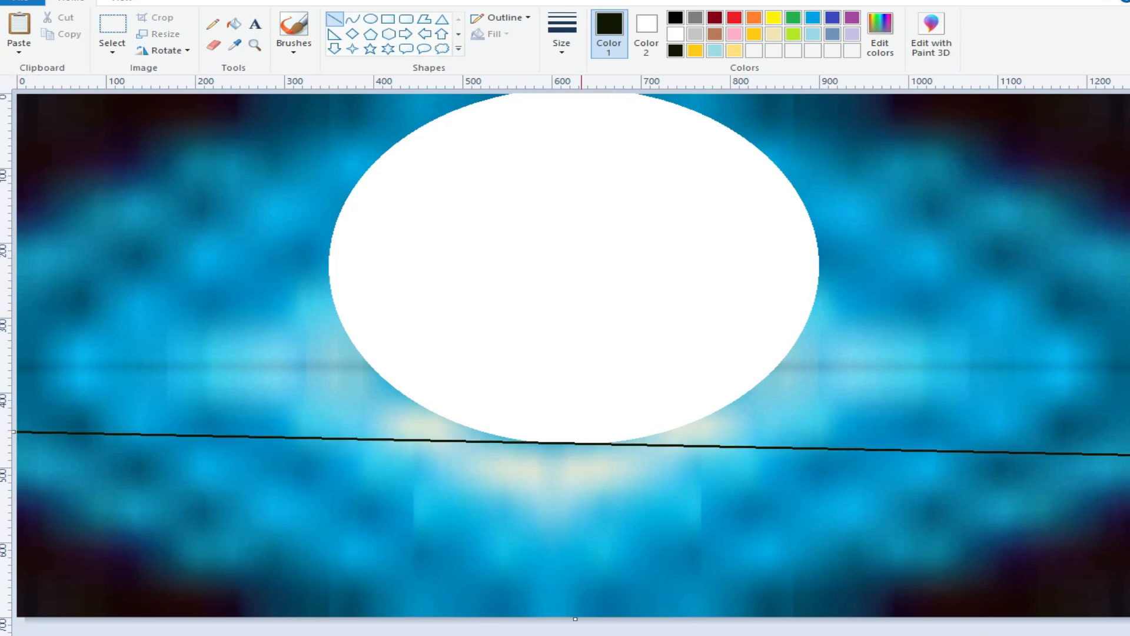
# - Paint a rough 16 px brush band in custom dark olive, RGB 46, 58, 7, along the entire near-black line
pyautogui.click(880, 32)
pyautogui.click(750, 369)
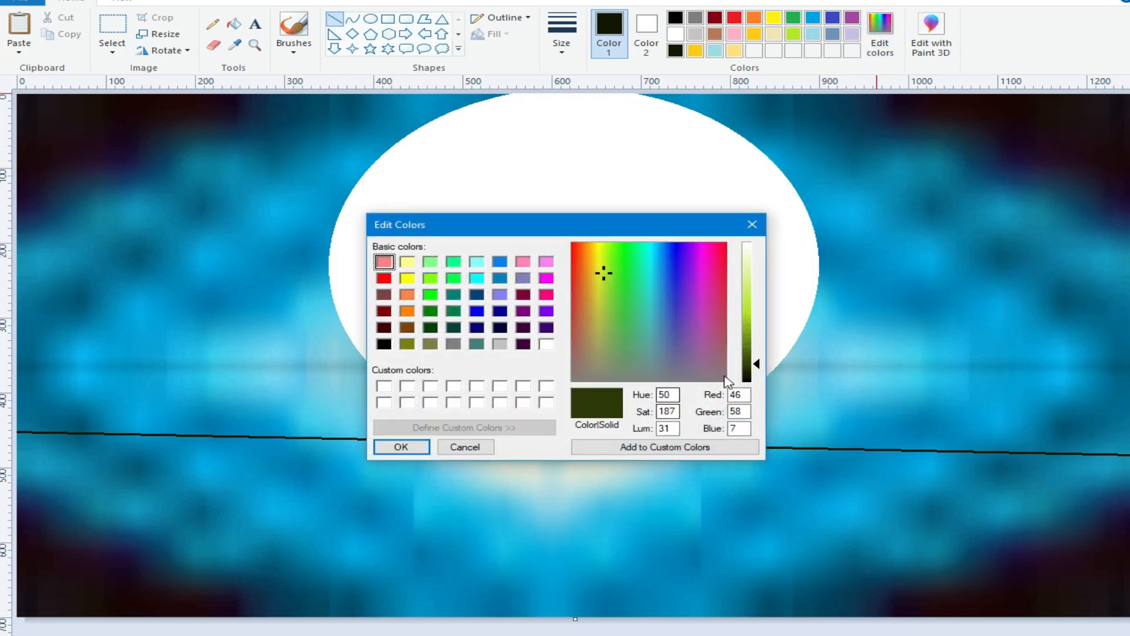
pyautogui.click(402, 447)
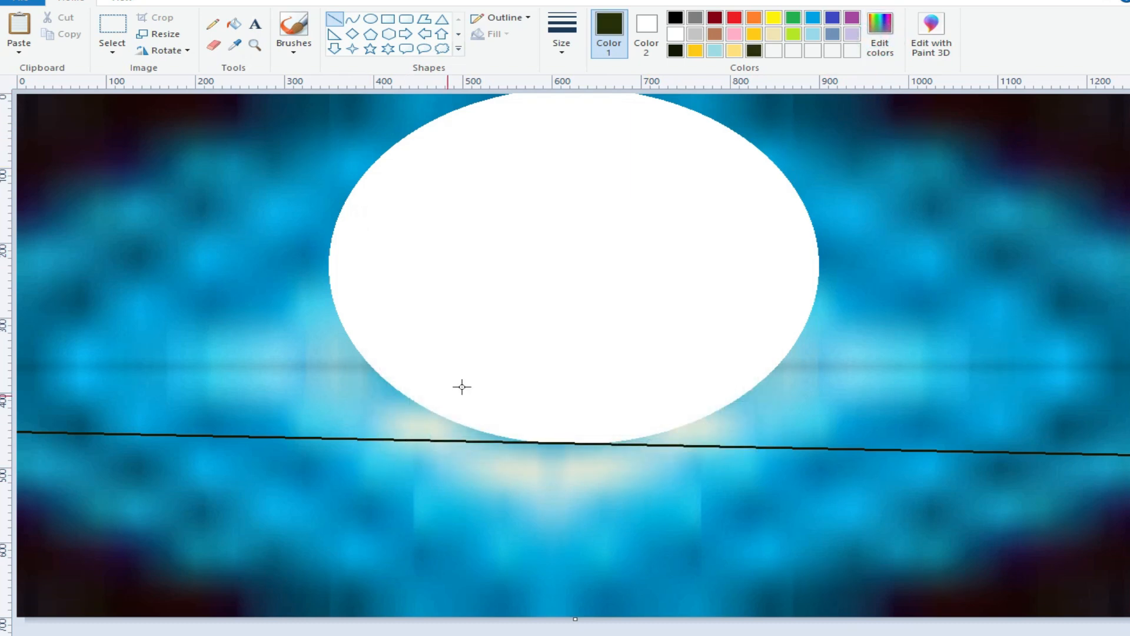
pyautogui.click(294, 50)
pyautogui.click(328, 109)
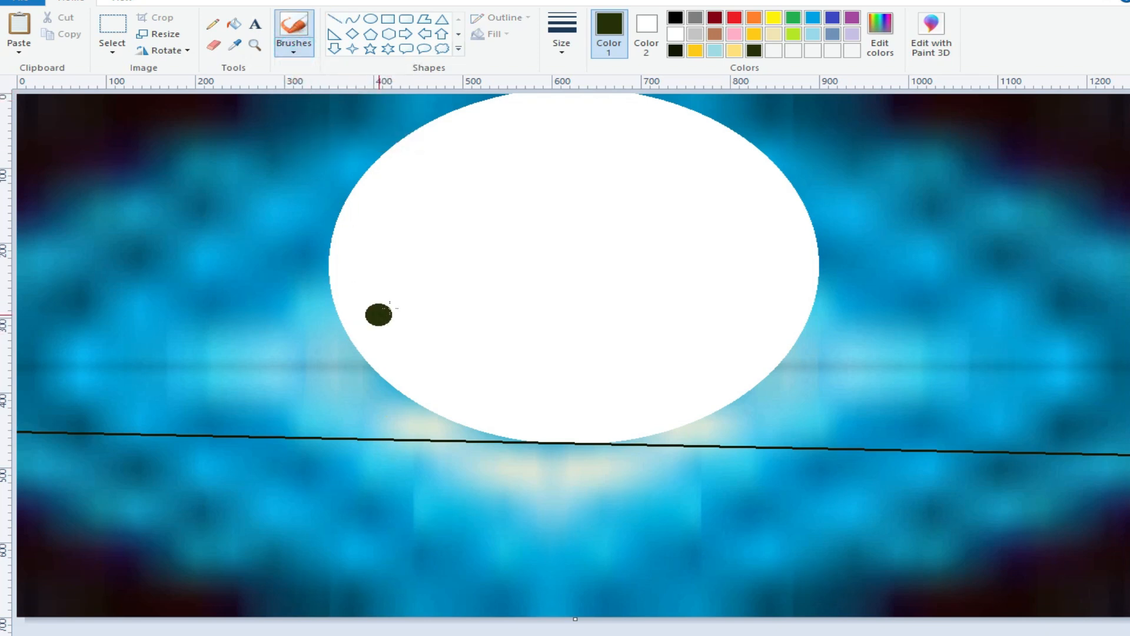
pyautogui.click(562, 44)
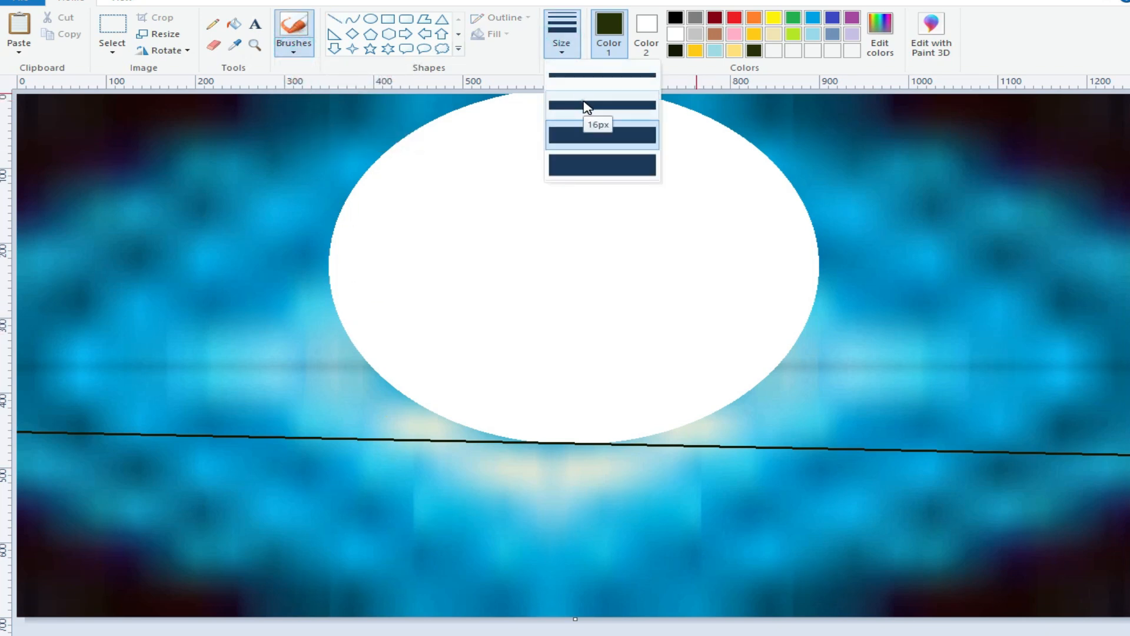
pyautogui.click(587, 106)
pyautogui.moveTo(471, 433); pyautogui.dragTo(517, 436)
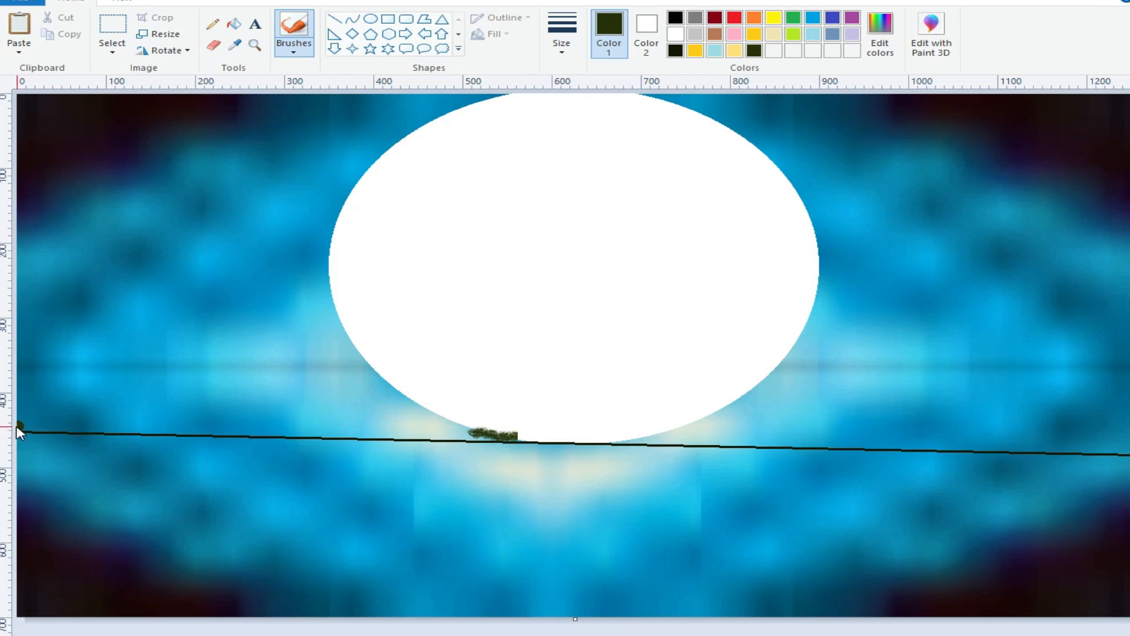
pyautogui.moveTo(22, 429); pyautogui.dragTo(34, 429)
pyautogui.moveTo(147, 432); pyautogui.dragTo(1125, 453)
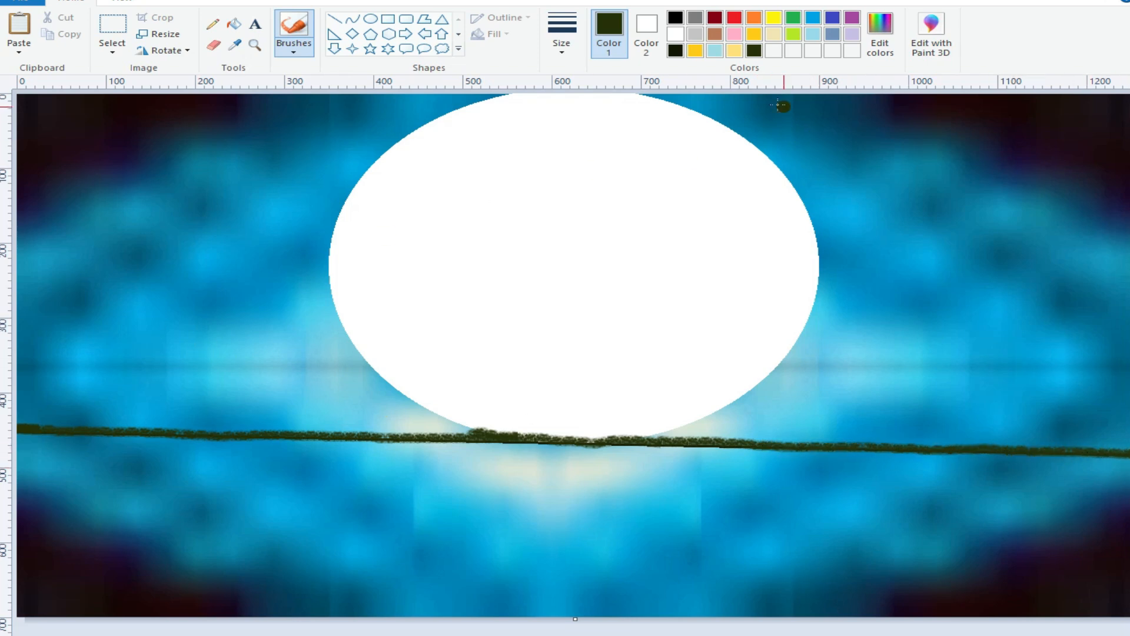
# - Mix olive green RGB 60, 75, 10 and paint a low bushy mound on the line across the ellipse's base
pyautogui.click(887, 41)
pyautogui.moveTo(757, 365); pyautogui.dragTo(756, 361)
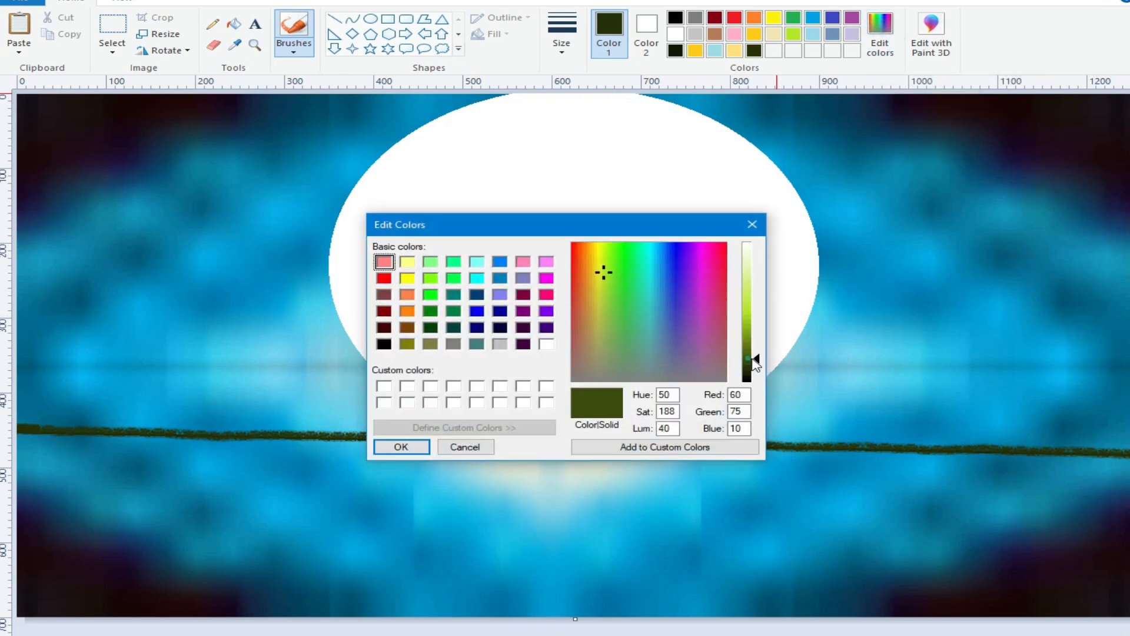
pyautogui.click(406, 448)
pyautogui.moveTo(484, 434)
pyautogui.mouseDown()
pyautogui.moveTo(398, 432)
pyautogui.moveTo(526, 434)
pyautogui.moveTo(485, 417)
pyautogui.moveTo(596, 435)
pyautogui.moveTo(566, 424)
pyautogui.moveTo(788, 441)
pyautogui.moveTo(600, 429)
pyautogui.mouseUp()
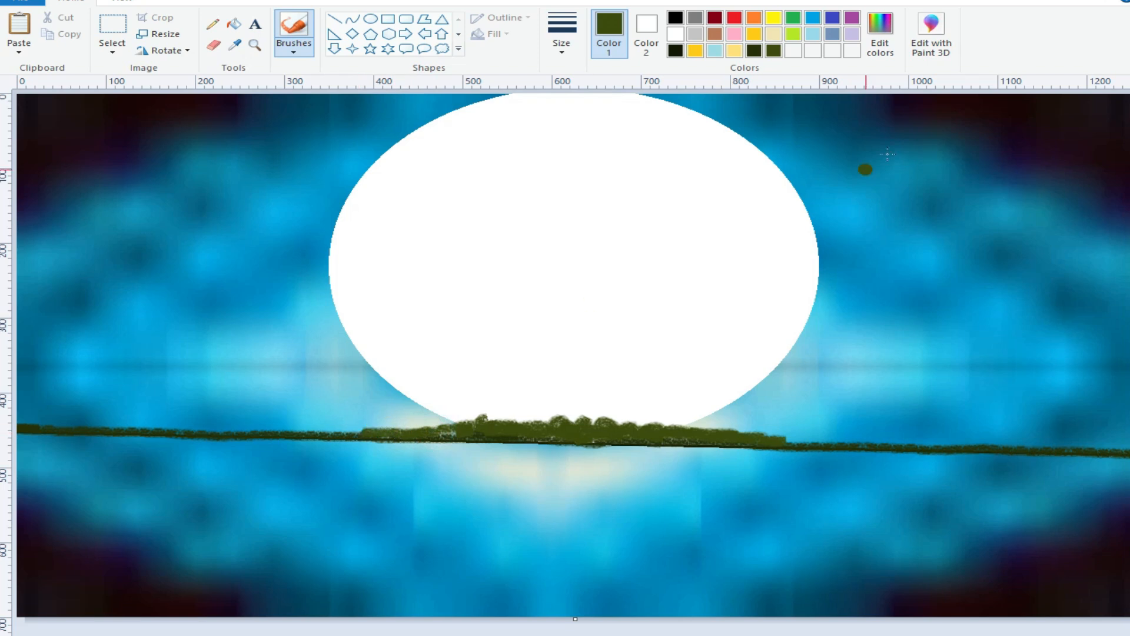
# - Mix a lighter olive, RGB 83, 103, 14, and paint a second, taller layer of rounded bushes over the mound
pyautogui.click(880, 32)
pyautogui.moveTo(754, 357); pyautogui.dragTo(752, 348)
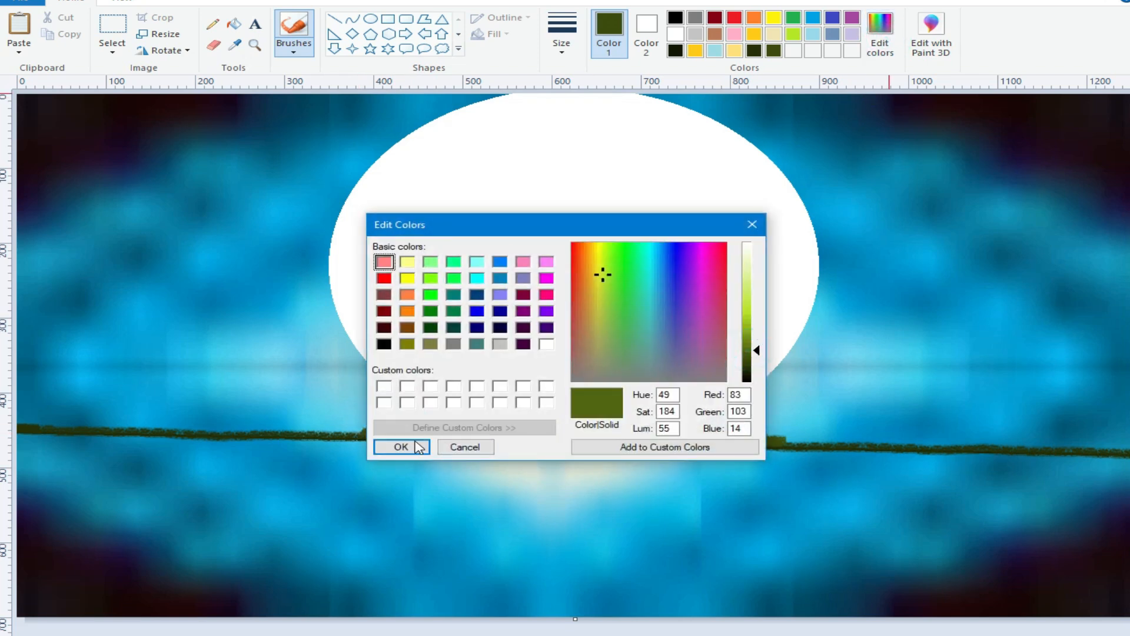
pyautogui.click(400, 447)
pyautogui.moveTo(477, 419)
pyautogui.mouseDown()
pyautogui.moveTo(408, 426)
pyautogui.moveTo(555, 418)
pyautogui.moveTo(493, 418)
pyautogui.mouseUp()
pyautogui.moveTo(564, 420); pyautogui.dragTo(796, 438)
pyautogui.moveTo(450, 416); pyautogui.dragTo(334, 432)
pyautogui.moveTo(511, 406)
pyautogui.mouseDown()
pyautogui.moveTo(556, 423)
pyautogui.moveTo(585, 411)
pyautogui.moveTo(647, 416)
pyautogui.moveTo(518, 401)
pyautogui.moveTo(512, 419)
pyautogui.moveTo(490, 410)
pyautogui.moveTo(499, 420)
pyautogui.moveTo(621, 410)
pyautogui.moveTo(772, 433)
pyautogui.mouseUp()
pyautogui.click(657, 414)
pyautogui.moveTo(657, 414)
pyautogui.mouseDown()
pyautogui.moveTo(669, 414)
pyautogui.moveTo(630, 412)
pyautogui.moveTo(642, 415)
pyautogui.mouseUp()
pyautogui.moveTo(491, 405)
pyautogui.mouseDown()
pyautogui.moveTo(464, 405)
pyautogui.moveTo(510, 421)
pyautogui.mouseUp()
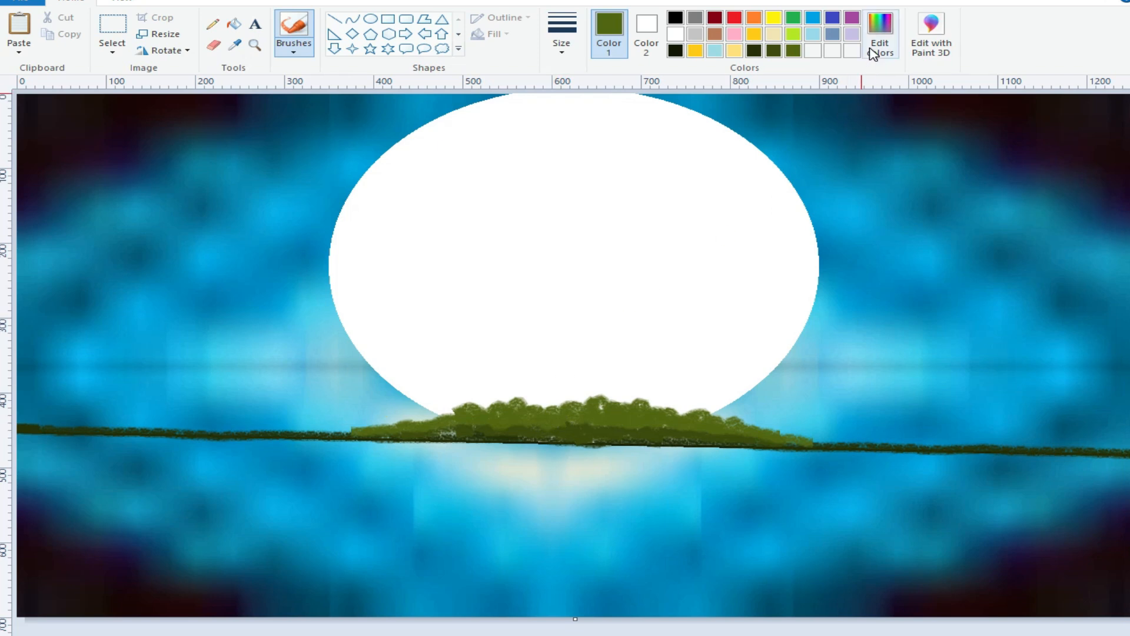
# - Mix light green RGB 143, 177, 24 and paint a third foliage layer along the mound's crest and both slopes
pyautogui.click(880, 32)
pyautogui.click(755, 329)
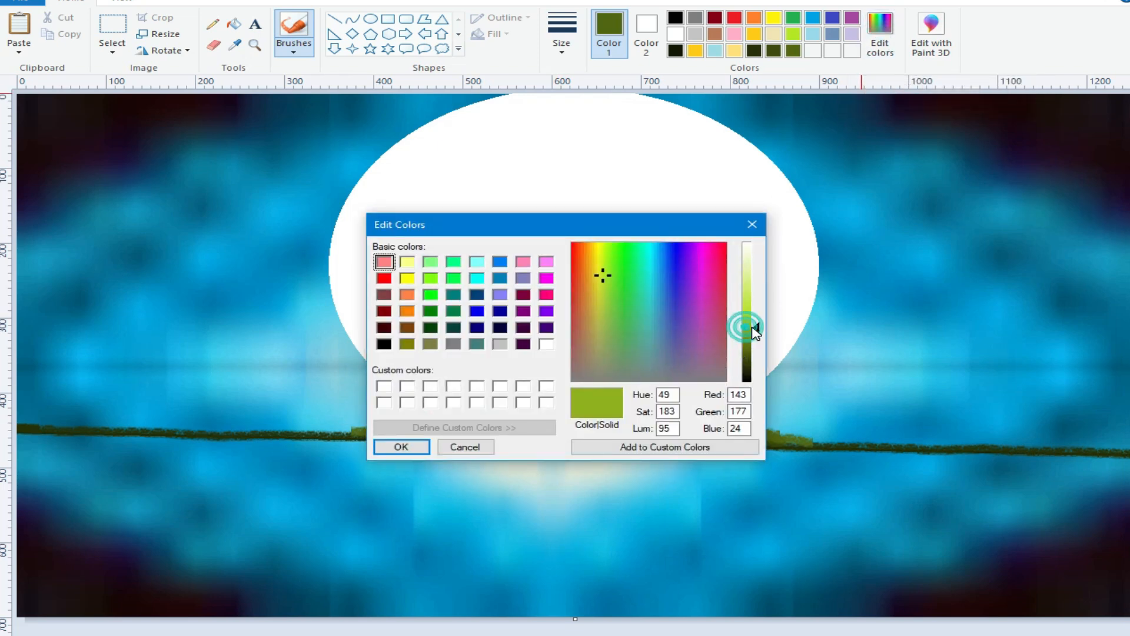
pyautogui.click(401, 447)
pyautogui.moveTo(497, 404)
pyautogui.mouseDown()
pyautogui.moveTo(426, 421)
pyautogui.moveTo(491, 395)
pyautogui.moveTo(578, 393)
pyautogui.moveTo(677, 412)
pyautogui.moveTo(583, 390)
pyautogui.moveTo(531, 393)
pyautogui.mouseUp()
pyautogui.moveTo(683, 406); pyautogui.dragTo(759, 425)
pyautogui.moveTo(446, 411)
pyautogui.mouseDown()
pyautogui.moveTo(408, 419)
pyautogui.moveTo(556, 390)
pyautogui.moveTo(600, 404)
pyautogui.moveTo(469, 401)
pyautogui.moveTo(500, 404)
pyautogui.moveTo(389, 422)
pyautogui.mouseUp()
# - Reduce the brush to its smallest size and paint a light green edge along the ground line on both sides of the mound
pyautogui.click(562, 44)
pyautogui.click(564, 83)
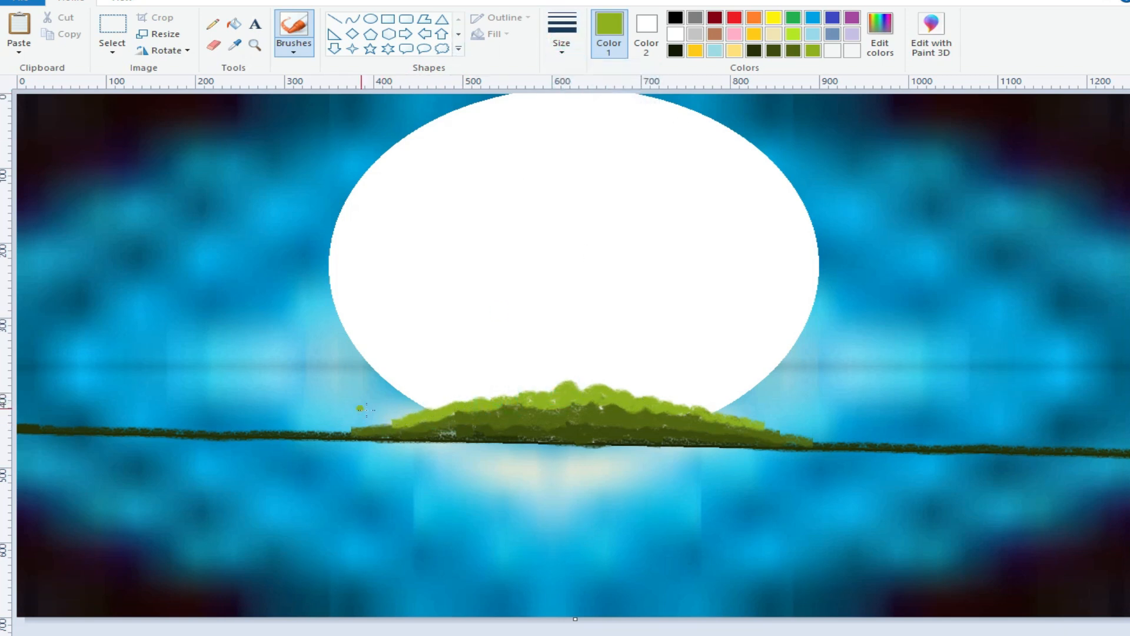
pyautogui.moveTo(276, 433); pyautogui.dragTo(18, 426)
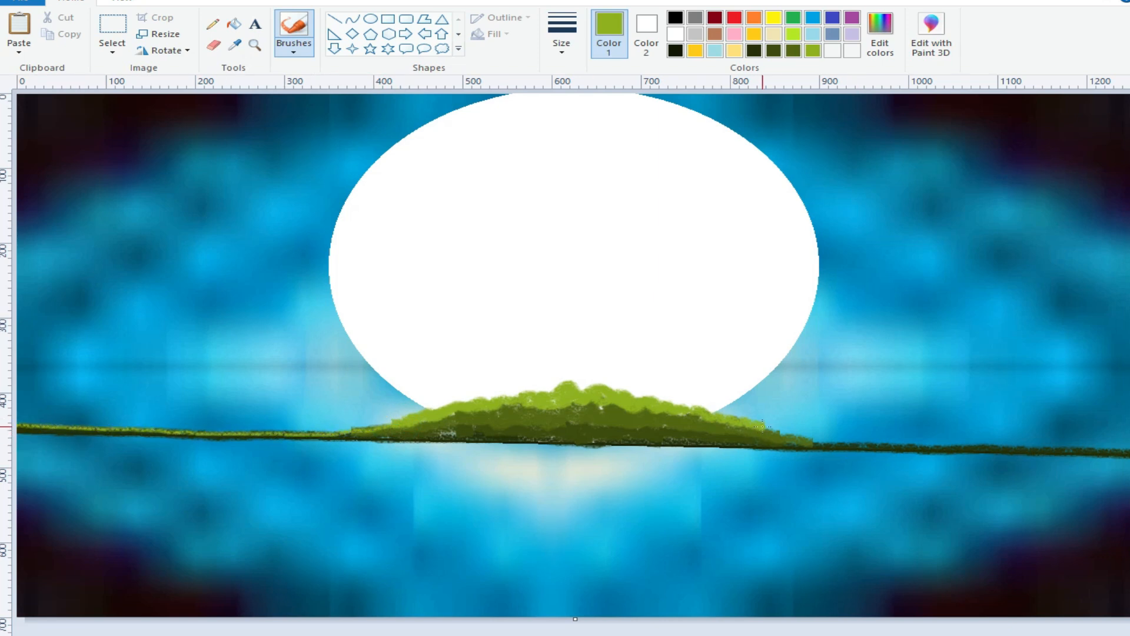
pyautogui.moveTo(818, 440); pyautogui.dragTo(1120, 449)
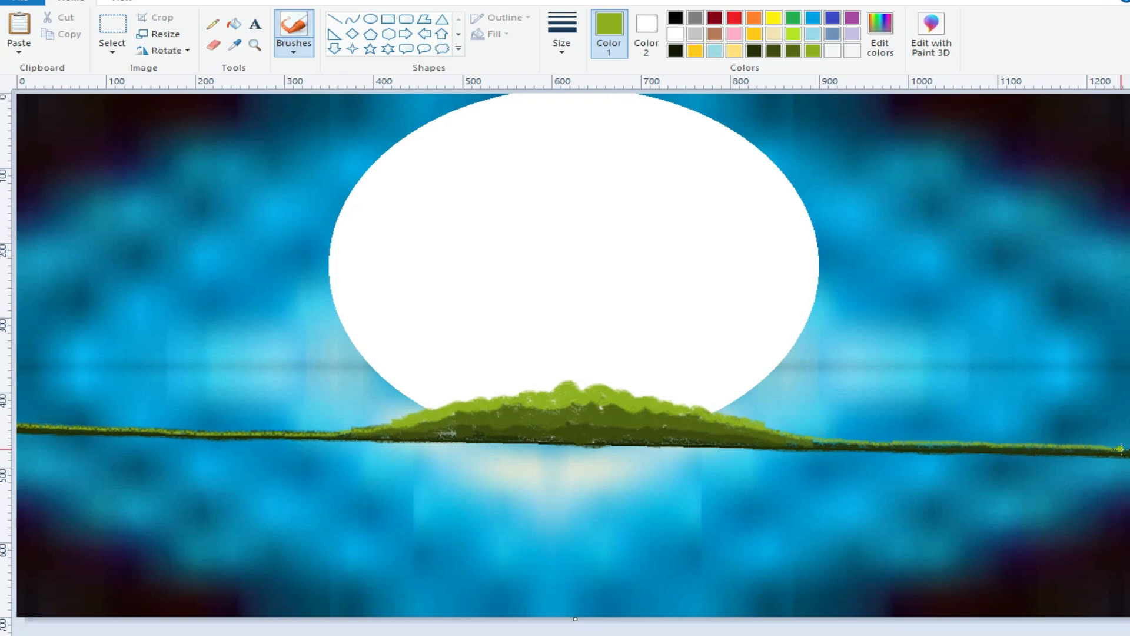
# - Try lime and several basic greens for Color 1, and settle on a custom bright yellow with RGB 255, 255, 34
pyautogui.click(793, 33)
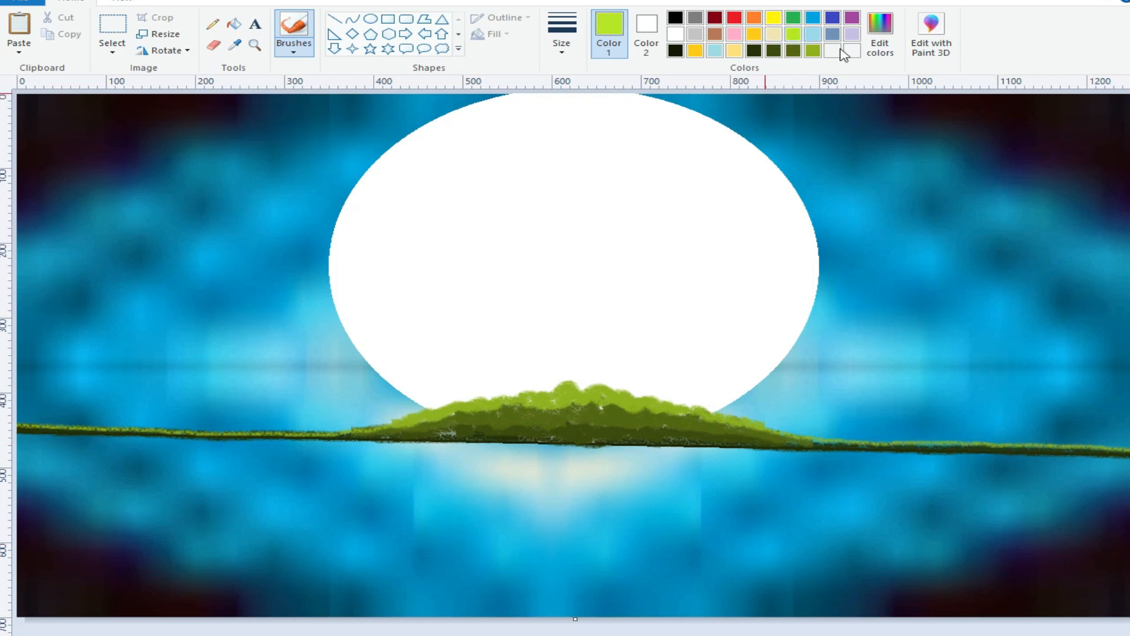
pyautogui.click(881, 35)
pyautogui.click(431, 278)
pyautogui.click(753, 305)
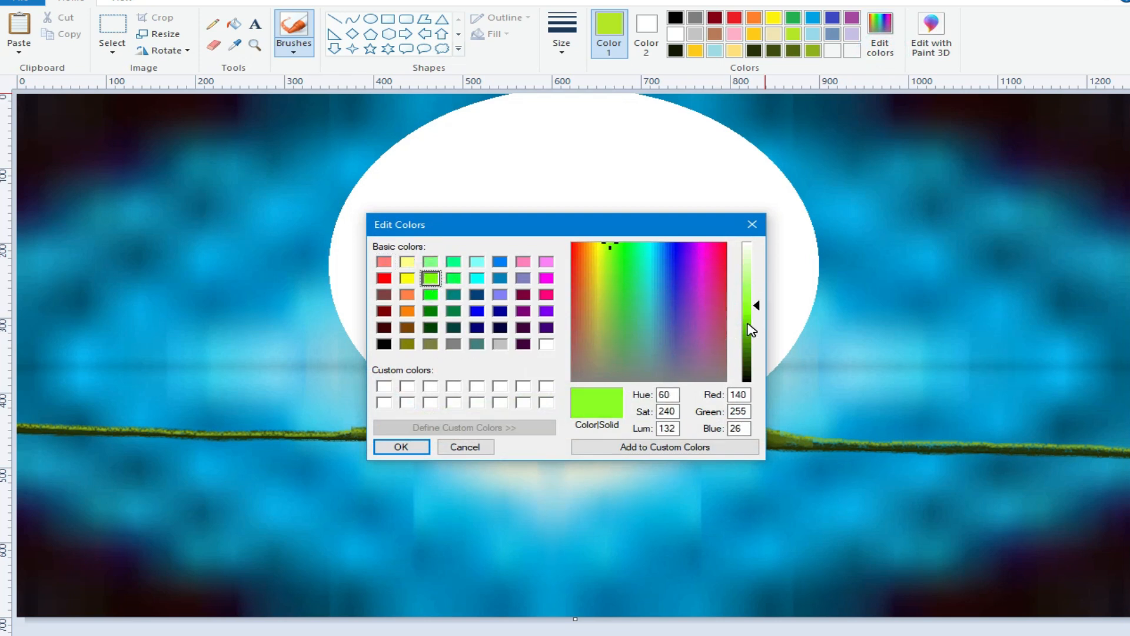
pyautogui.click(753, 323)
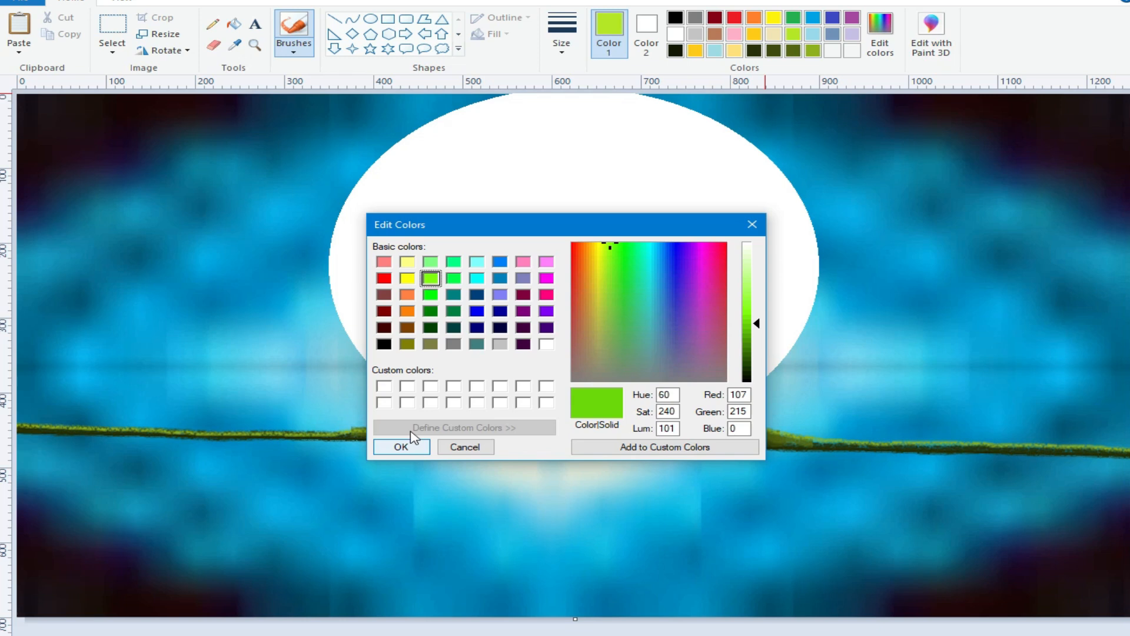
pyautogui.click(408, 278)
pyautogui.click(433, 312)
pyautogui.click(434, 293)
pyautogui.click(430, 278)
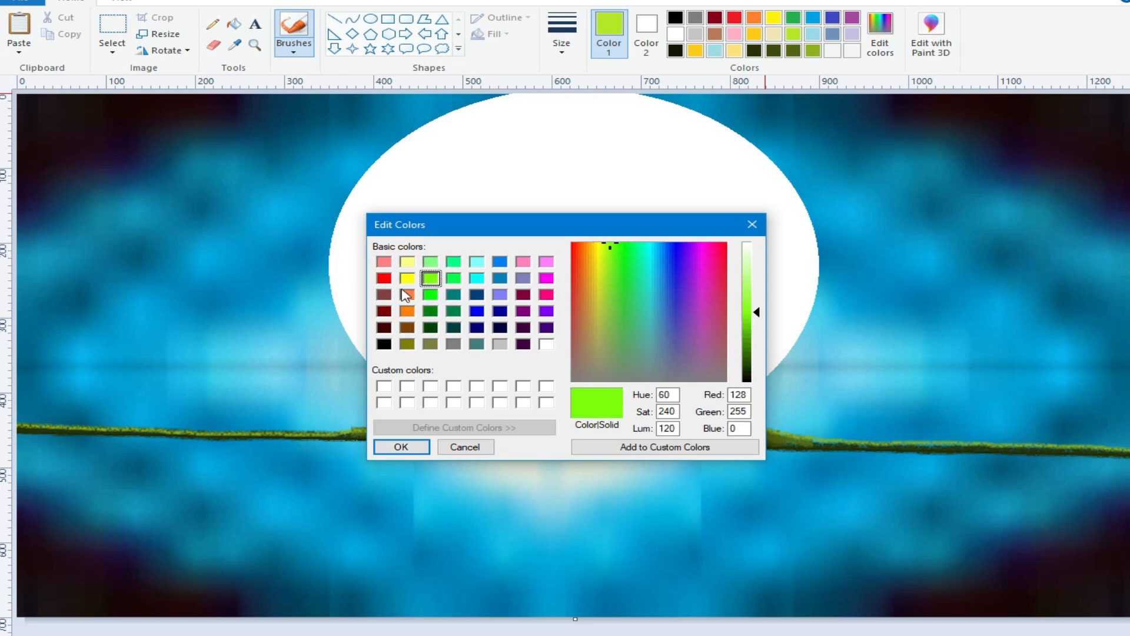
pyautogui.click(407, 278)
pyautogui.click(748, 304)
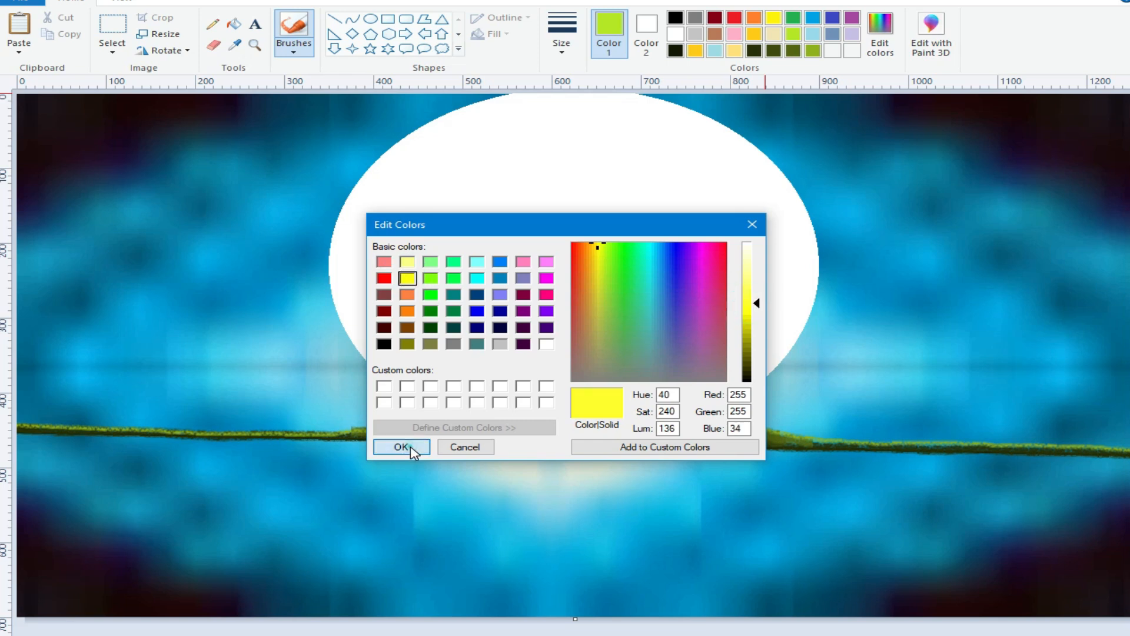
pyautogui.click(402, 447)
# - Paint wavy yellow highlights along the mound's crest and slopes and along the ground line out to both canvas edges
pyautogui.moveTo(504, 405)
pyautogui.mouseDown()
pyautogui.moveTo(479, 393)
pyautogui.moveTo(397, 415)
pyautogui.moveTo(443, 427)
pyautogui.moveTo(469, 396)
pyautogui.moveTo(588, 383)
pyautogui.moveTo(789, 432)
pyautogui.mouseUp()
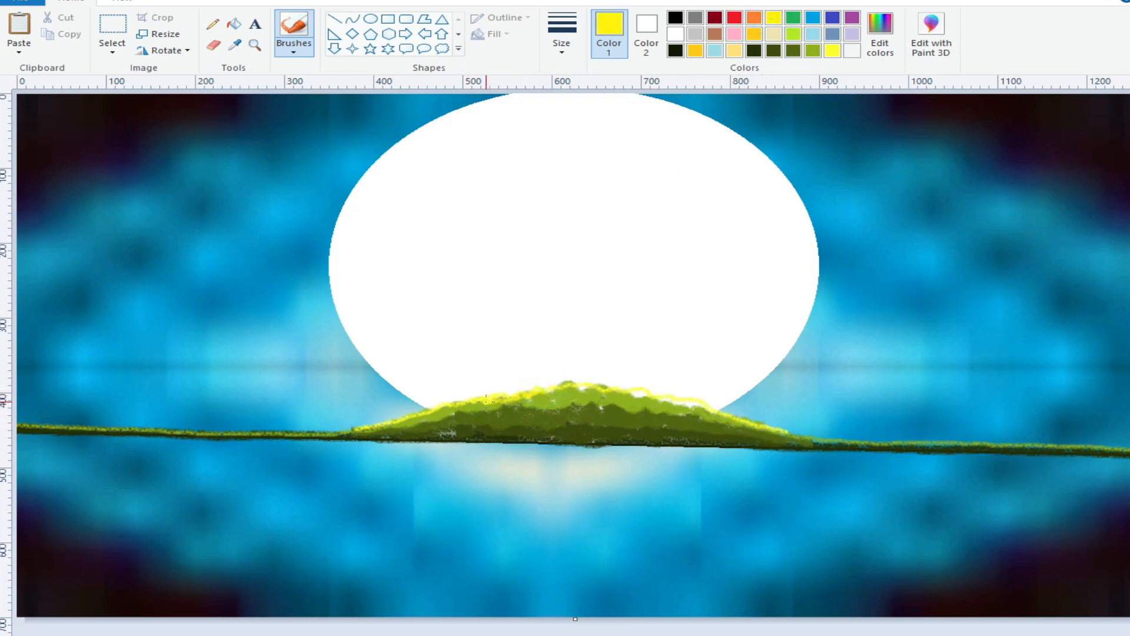
pyautogui.moveTo(417, 413); pyautogui.dragTo(361, 424)
pyautogui.moveTo(283, 429); pyautogui.dragTo(18, 421)
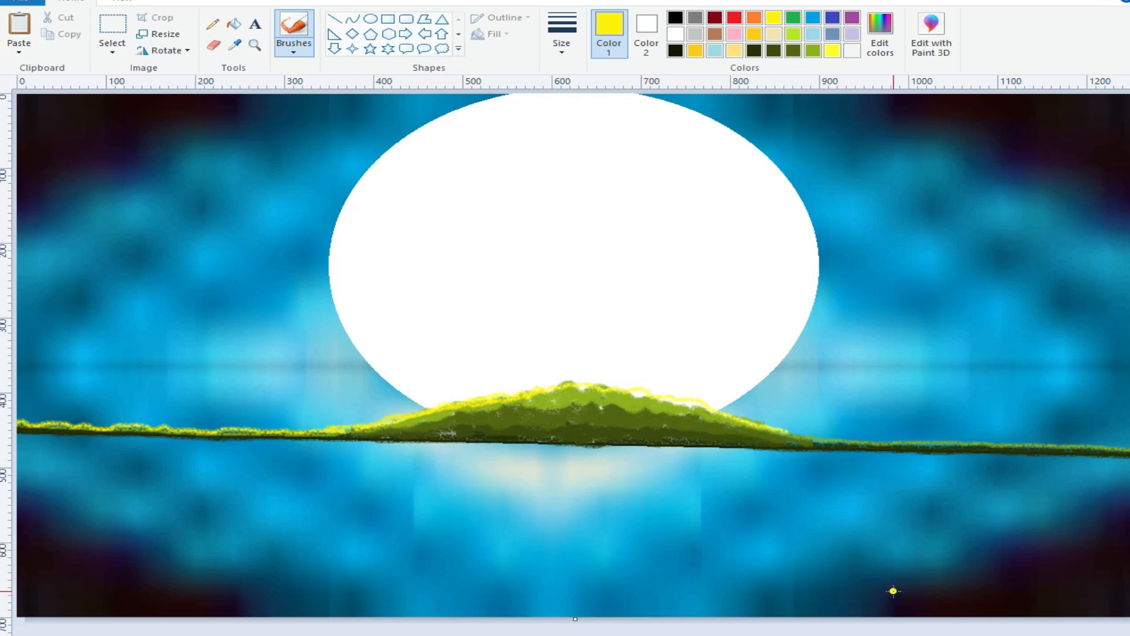
pyautogui.moveTo(762, 429); pyautogui.dragTo(1126, 448)
pyautogui.moveTo(544, 391)
pyautogui.mouseDown()
pyautogui.moveTo(570, 390)
pyautogui.moveTo(483, 398)
pyautogui.mouseUp()
pyautogui.moveTo(554, 392); pyautogui.dragTo(644, 395)
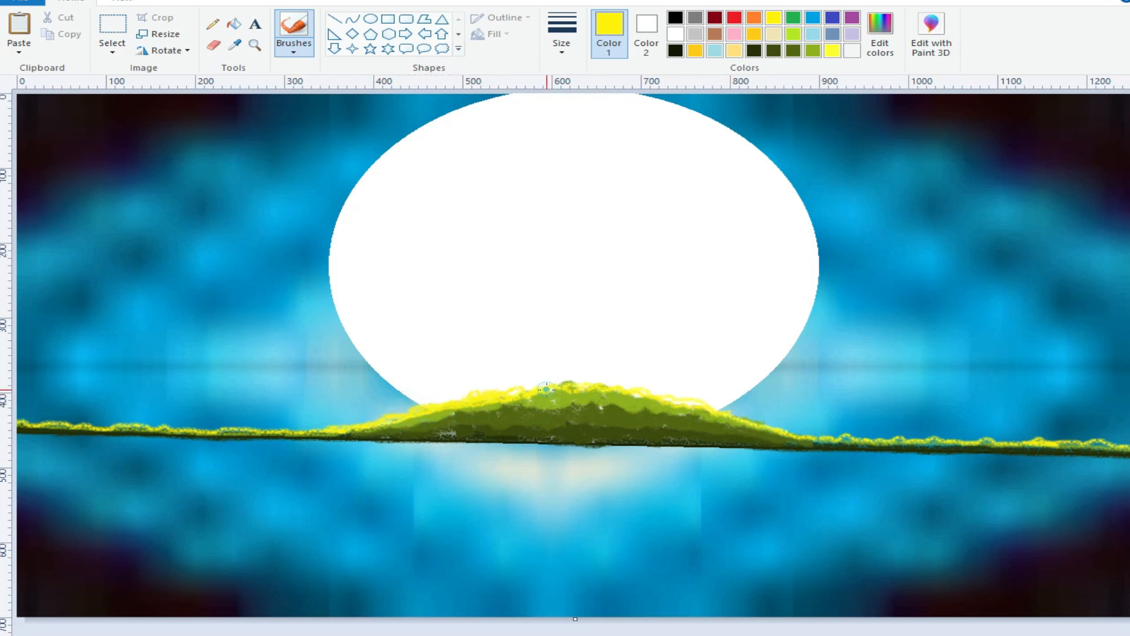
# - Pick the light, medium and dark greens in turn and dab them over the pale specks inside the mound
pyautogui.click(813, 51)
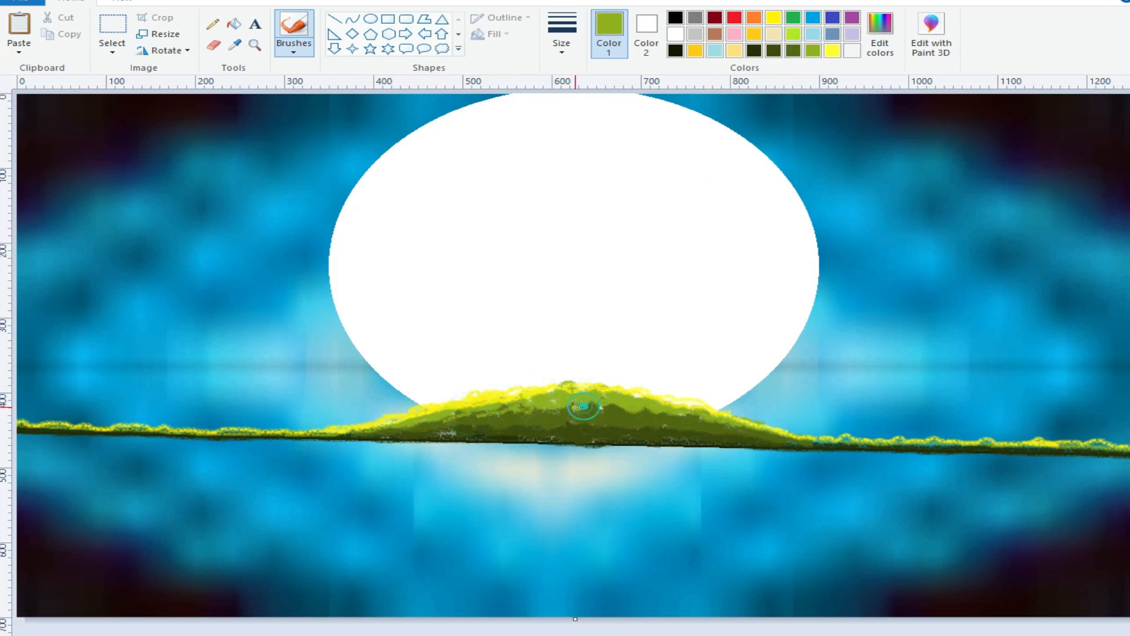
pyautogui.click(793, 51)
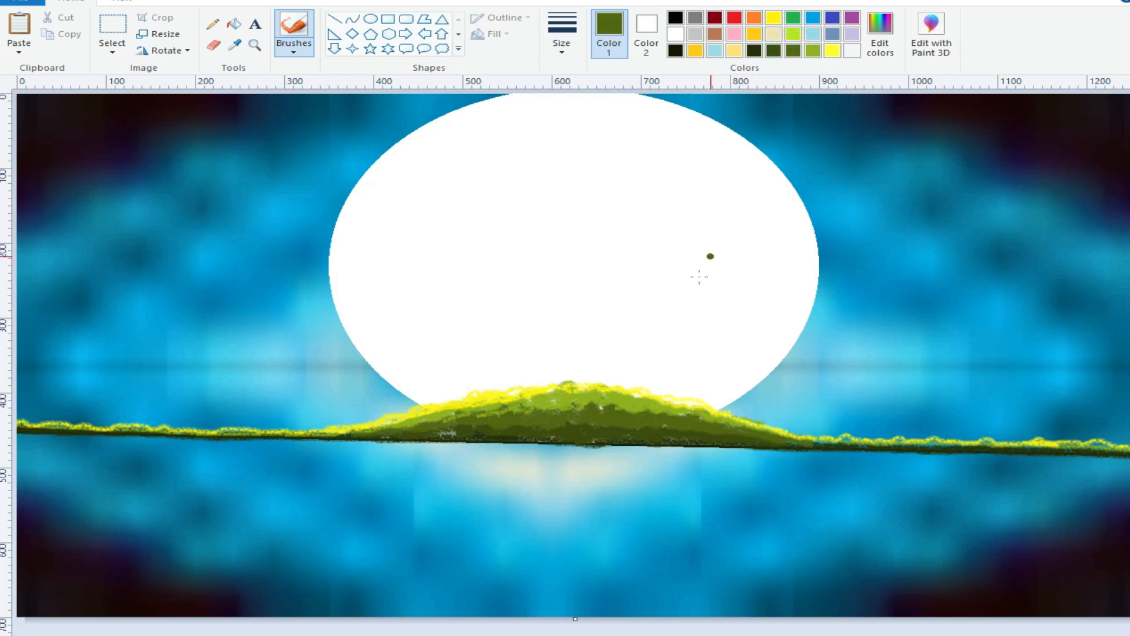
pyautogui.click(633, 363)
pyautogui.click(773, 51)
pyautogui.click(569, 336)
pyautogui.click(756, 51)
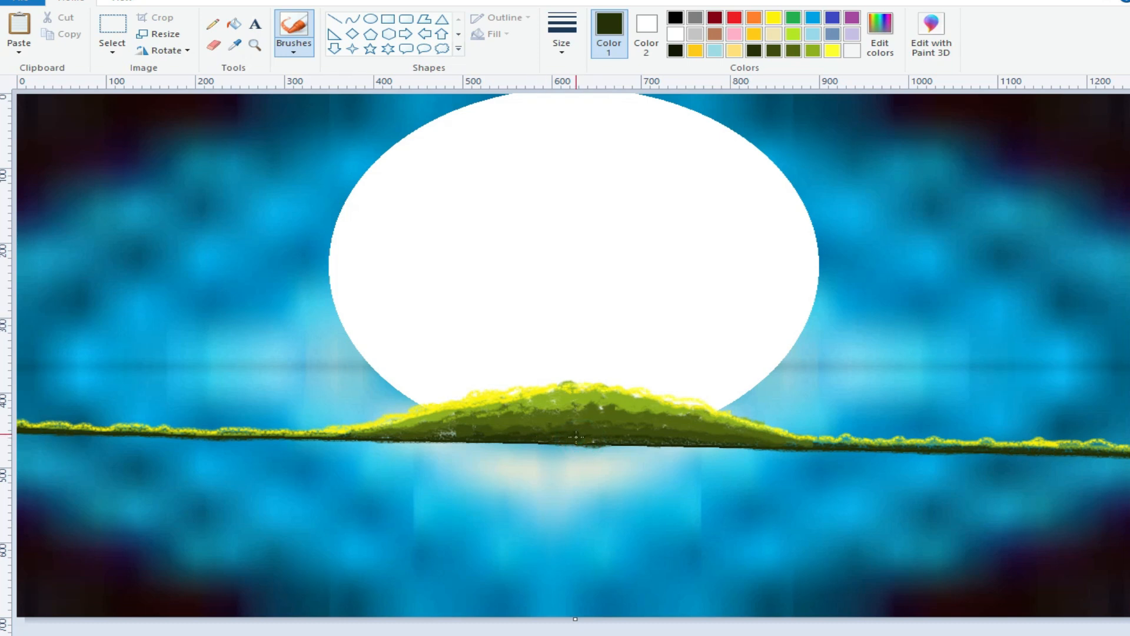
pyautogui.click(553, 438)
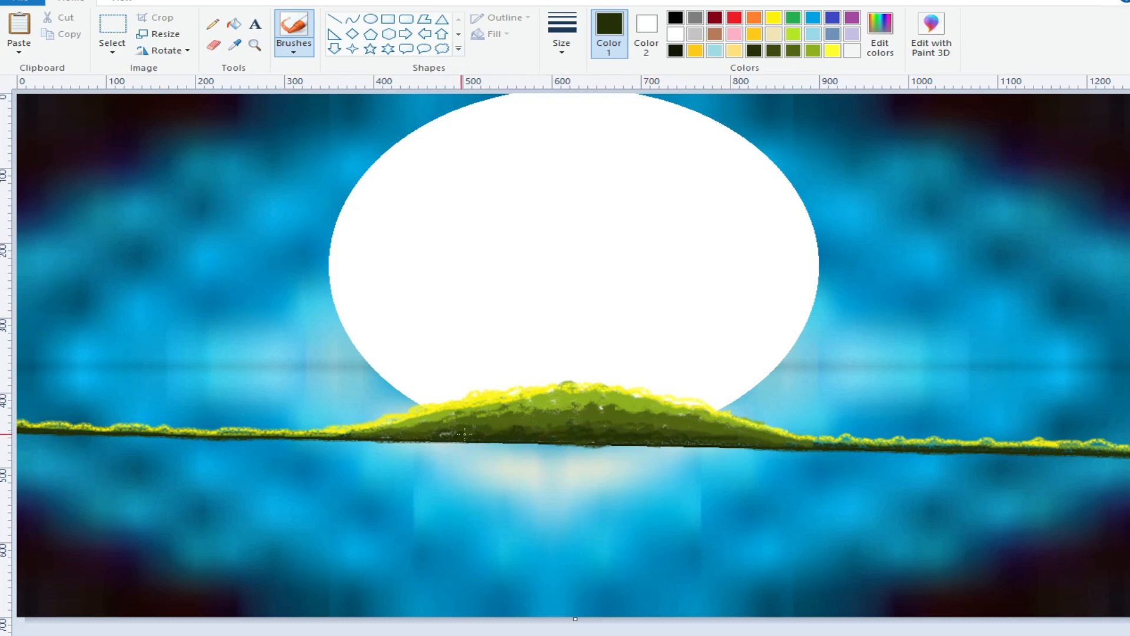
pyautogui.click(555, 427)
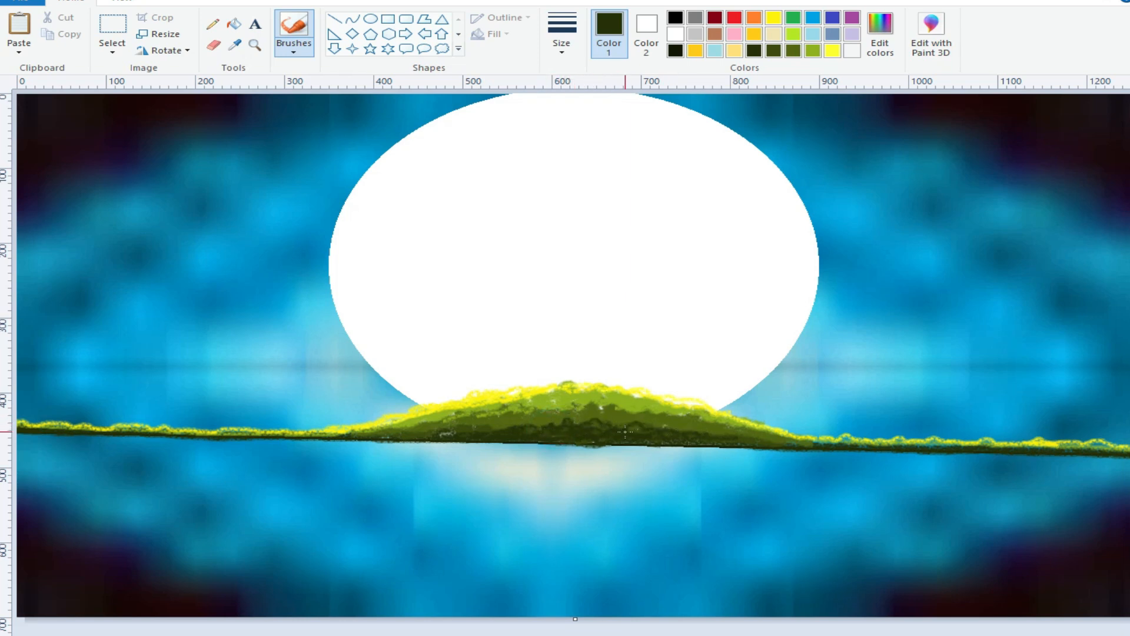
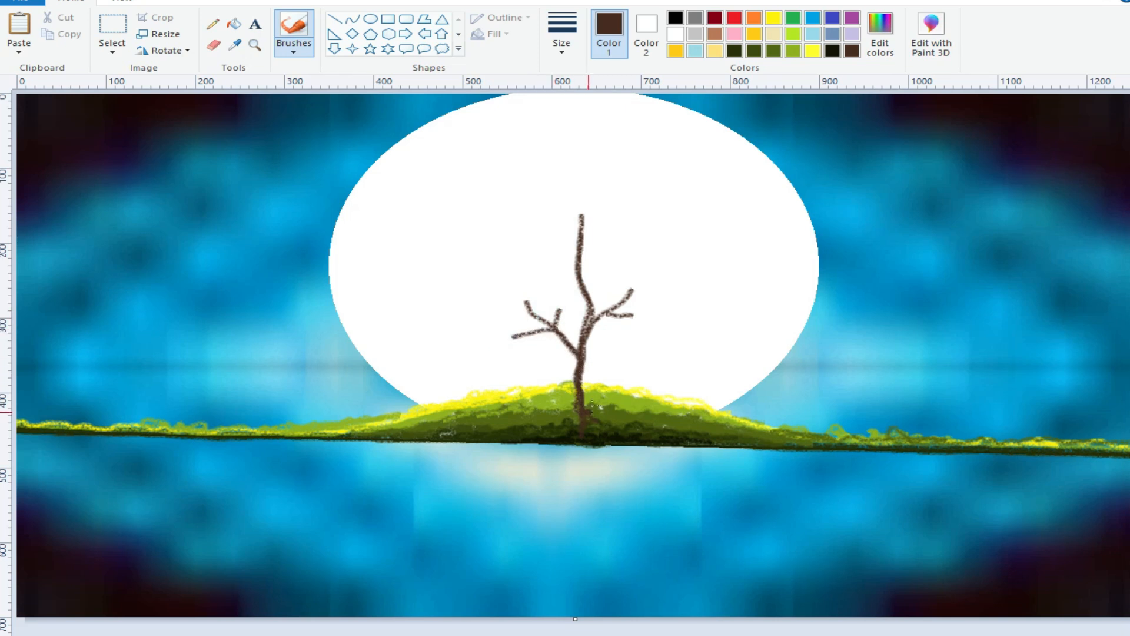
# - Paint dark brown twigs on the bare tree's right and upper branches and thicken its trunk
pyautogui.moveTo(639, 259); pyautogui.dragTo(632, 291)
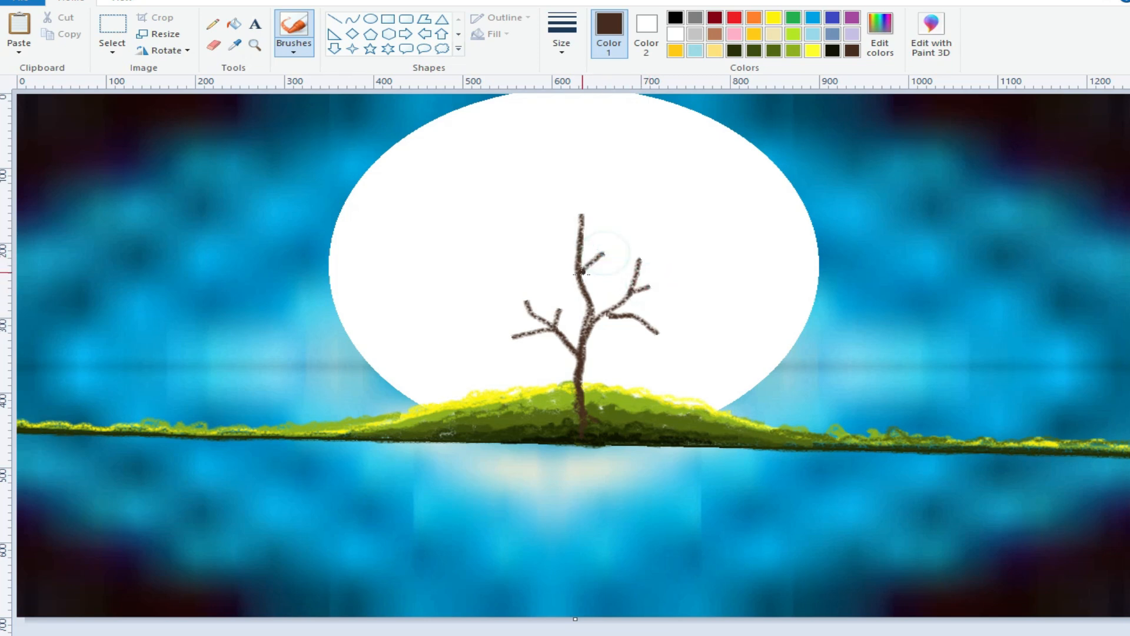
pyautogui.moveTo(555, 259)
pyautogui.mouseDown()
pyautogui.moveTo(603, 242)
pyautogui.moveTo(599, 257)
pyautogui.moveTo(608, 254)
pyautogui.moveTo(582, 244)
pyautogui.mouseUp()
pyautogui.moveTo(542, 245)
pyautogui.mouseDown()
pyautogui.moveTo(584, 284)
pyautogui.moveTo(583, 342)
pyautogui.moveTo(589, 304)
pyautogui.mouseUp()
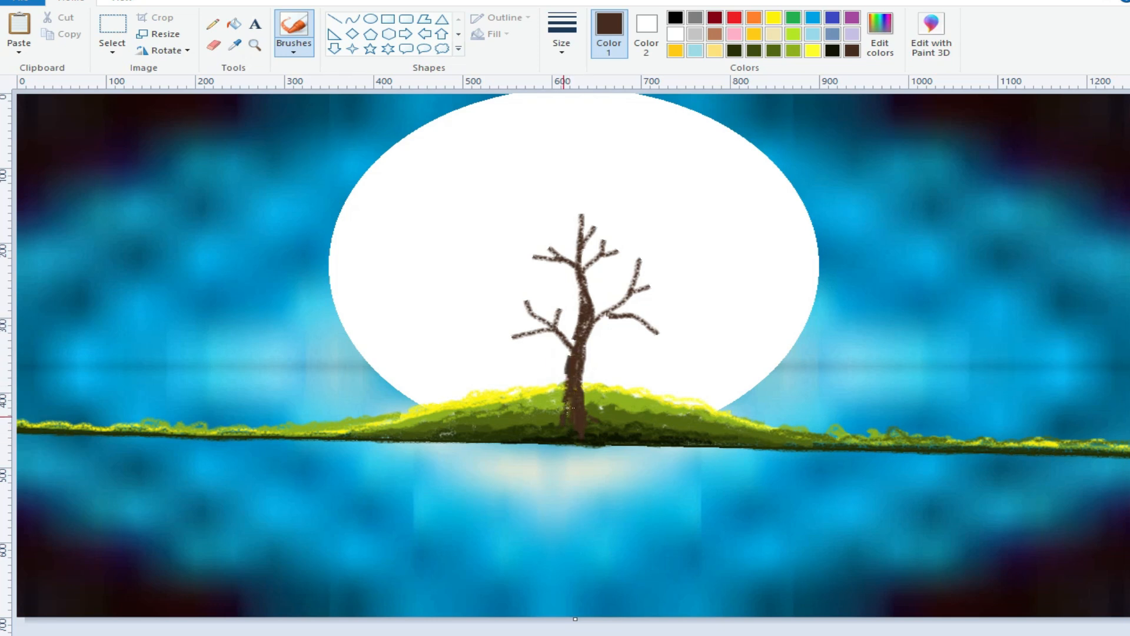
# - Darken the palette's dark red to a very deep maroon and paint shading along the tree trunk up to its tip
pyautogui.click(715, 19)
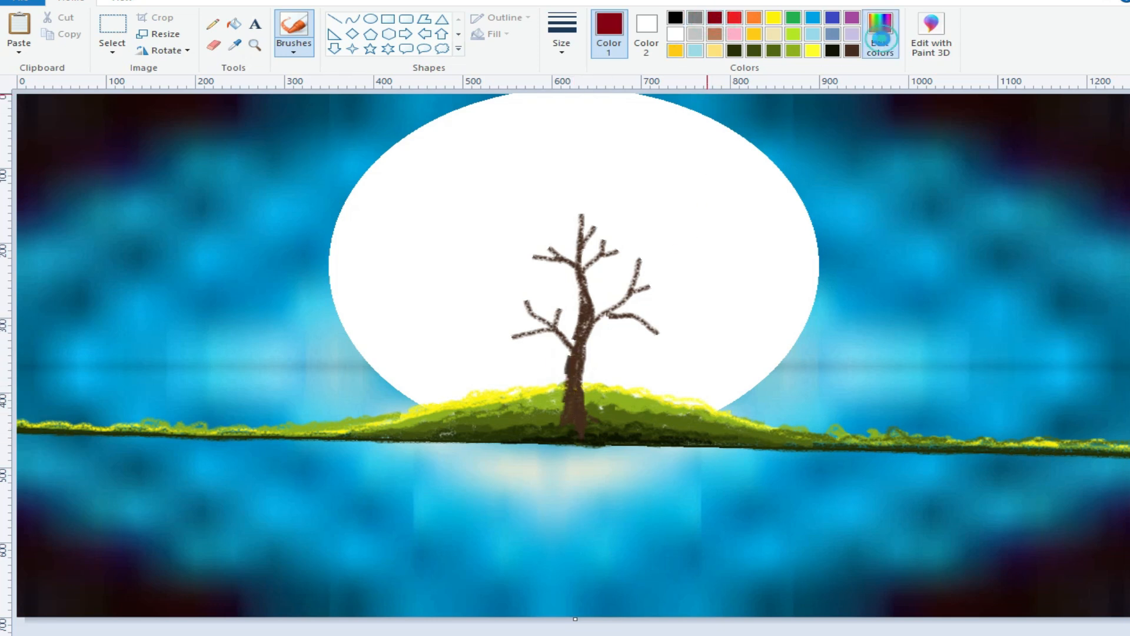
pyautogui.click(880, 32)
pyautogui.click(747, 371)
pyautogui.click(401, 446)
pyautogui.moveTo(583, 295); pyautogui.dragTo(580, 336)
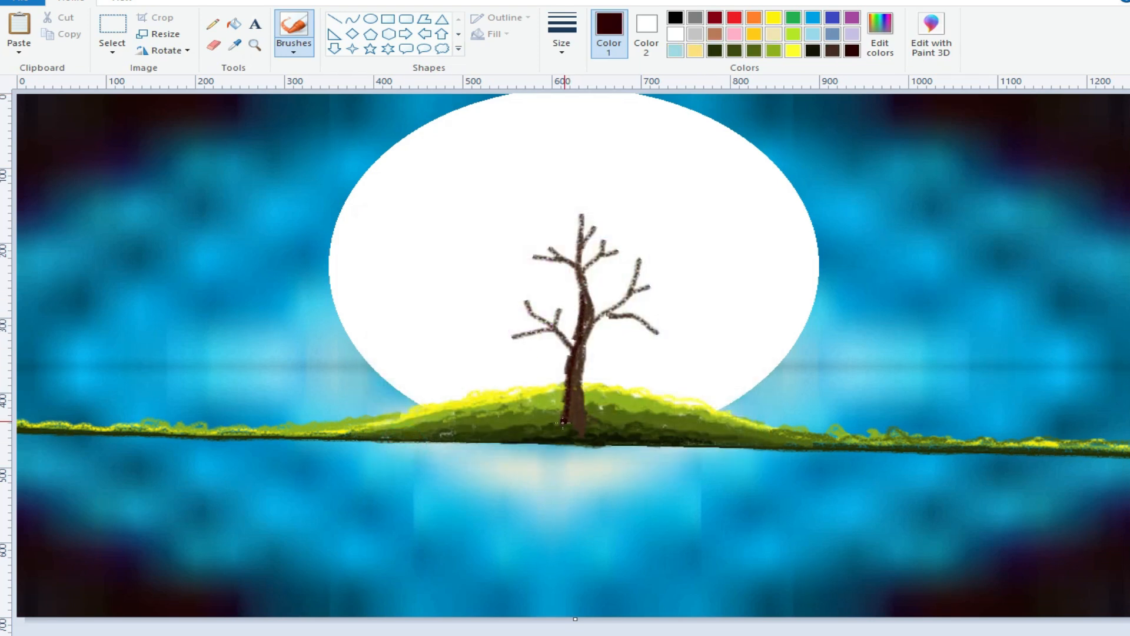
pyautogui.moveTo(581, 213); pyautogui.dragTo(578, 286)
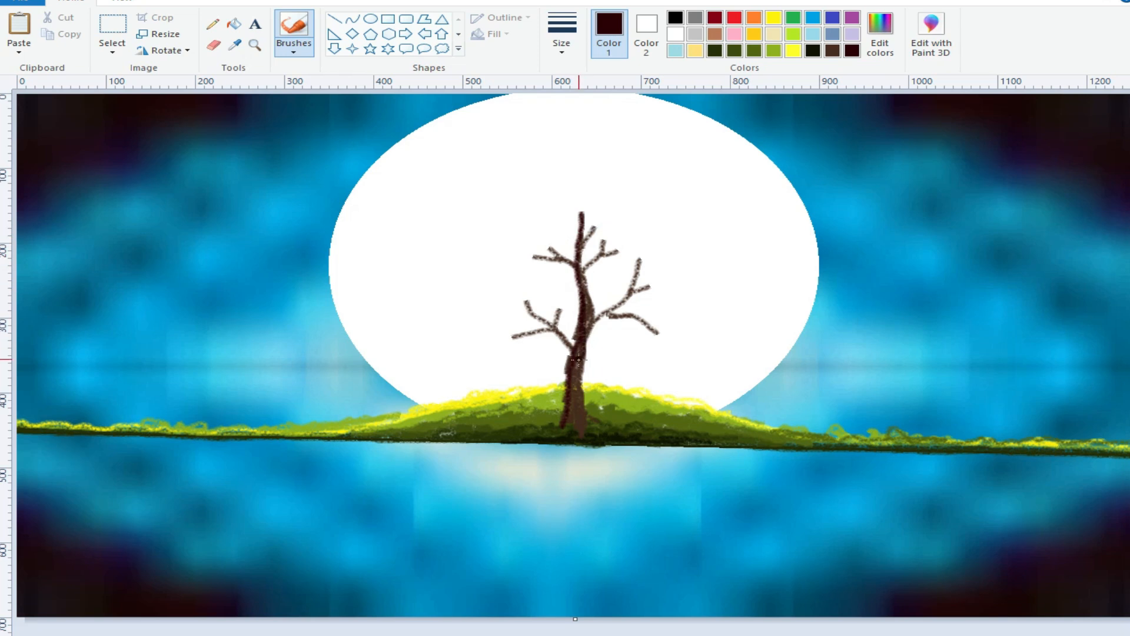
# - Lighten the maroon to RGB 72, 0, 11 and paint it along the middle of the trunk
pyautogui.click(880, 33)
pyautogui.moveTo(747, 369); pyautogui.dragTo(748, 361)
pyautogui.click(404, 447)
pyautogui.moveTo(581, 301); pyautogui.dragTo(577, 371)
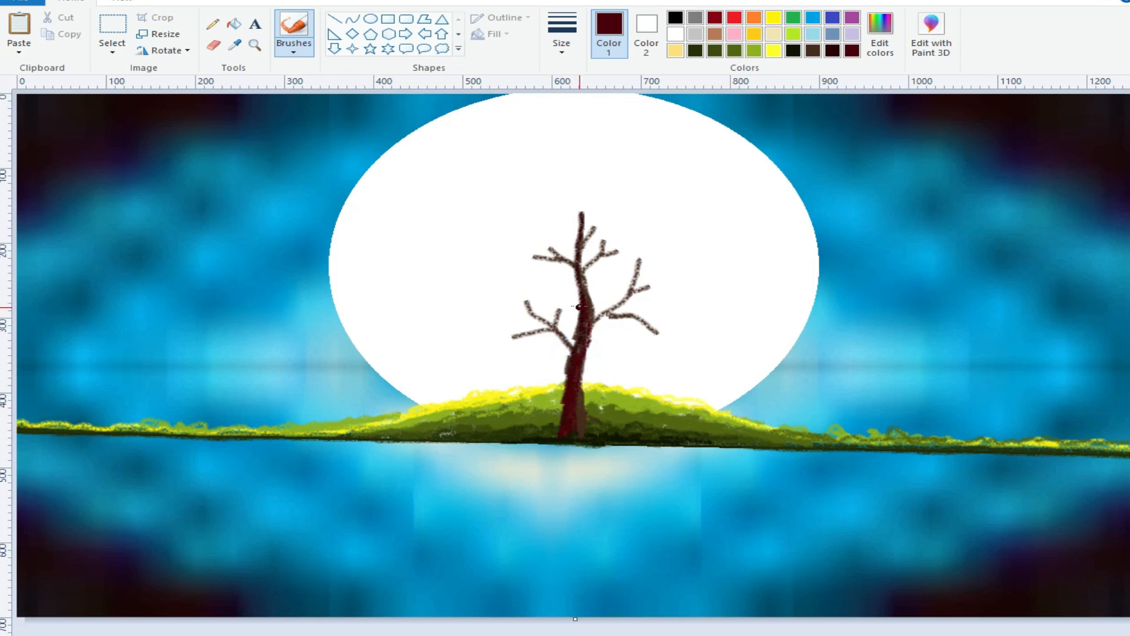
# - Lighten Color 1 to RGB 113, 0, 17 and paint red highlights down the trunk to its base
pyautogui.click(880, 32)
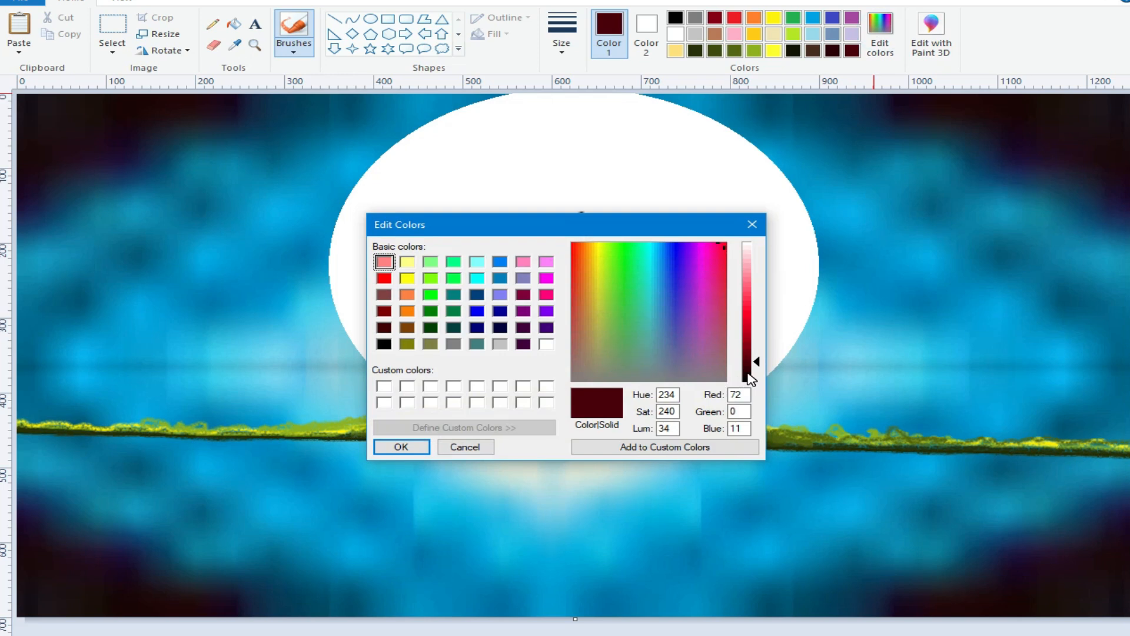
pyautogui.moveTo(754, 358); pyautogui.dragTo(753, 348)
pyautogui.click(400, 446)
pyautogui.moveTo(582, 289)
pyautogui.mouseDown()
pyautogui.moveTo(591, 341)
pyautogui.moveTo(580, 416)
pyautogui.mouseUp()
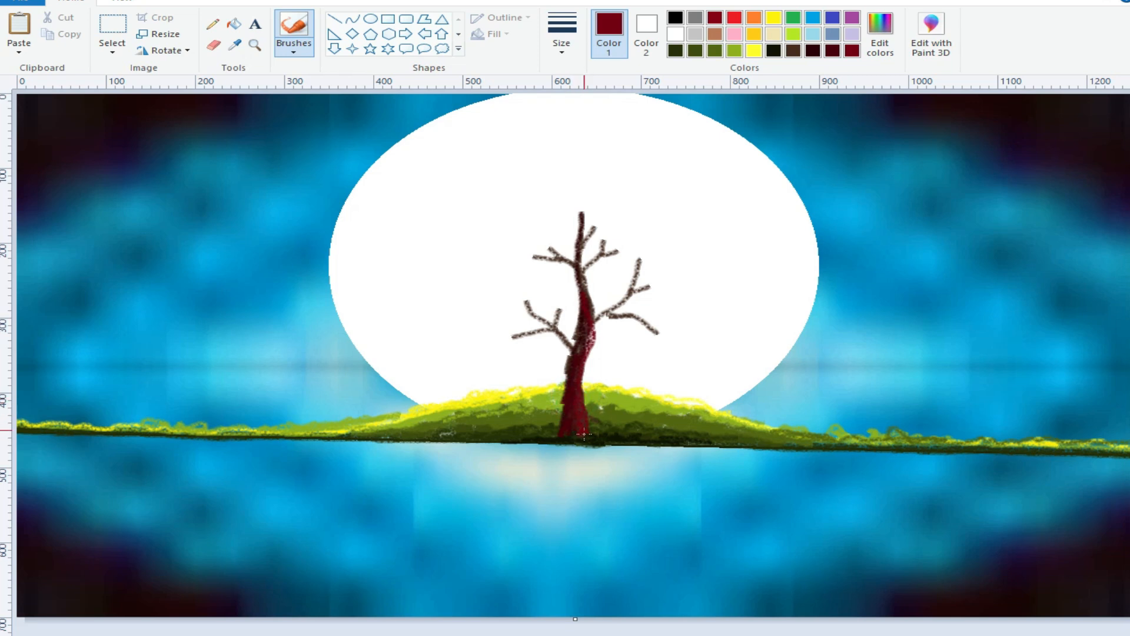
# - Paint the lower left and right branches in the same dark red and extend them with new outer twigs
pyautogui.moveTo(523, 295); pyautogui.dragTo(572, 346)
pyautogui.moveTo(560, 301)
pyautogui.mouseDown()
pyautogui.moveTo(557, 321)
pyautogui.moveTo(532, 316)
pyautogui.mouseUp()
pyautogui.moveTo(658, 331)
pyautogui.mouseDown()
pyautogui.moveTo(610, 316)
pyautogui.moveTo(651, 308)
pyautogui.moveTo(673, 285)
pyautogui.mouseUp()
pyautogui.moveTo(504, 268); pyautogui.dragTo(529, 298)
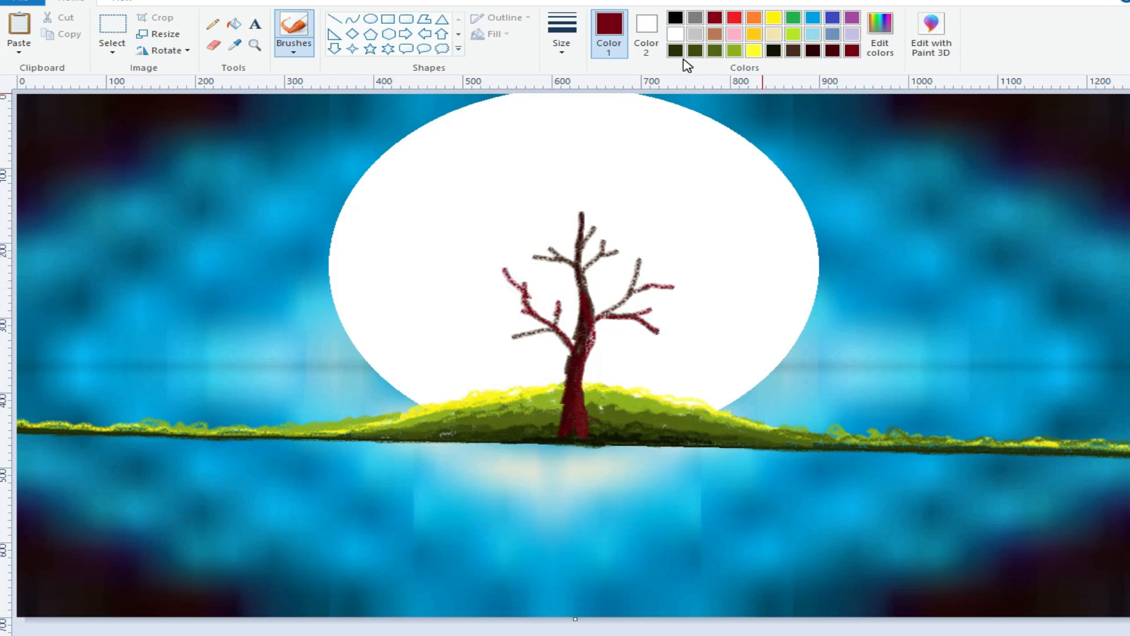
# - Try magenta, violet, purple and pink basic colors for Color 1, and settle on a dark green darkened almost to black
pyautogui.click(880, 34)
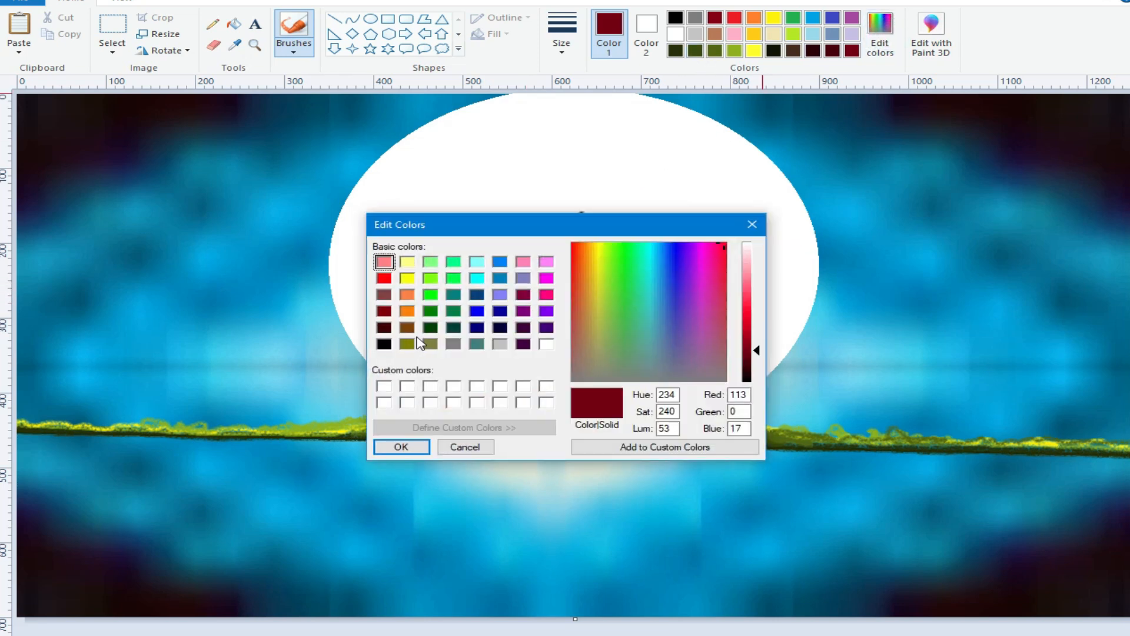
pyautogui.click(546, 279)
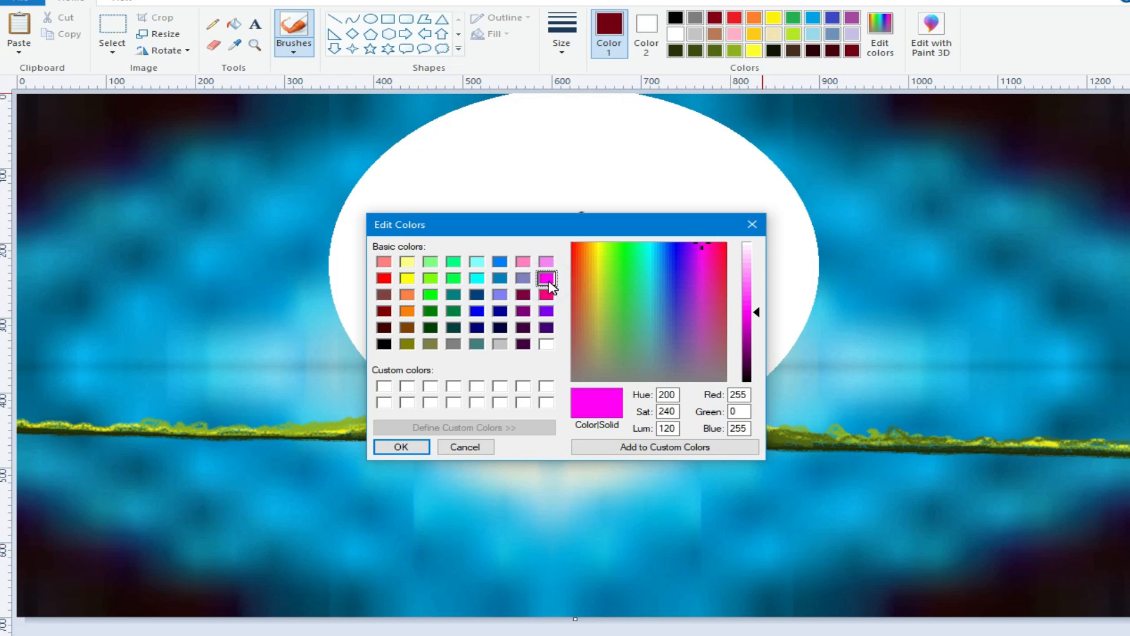
pyautogui.click(756, 293)
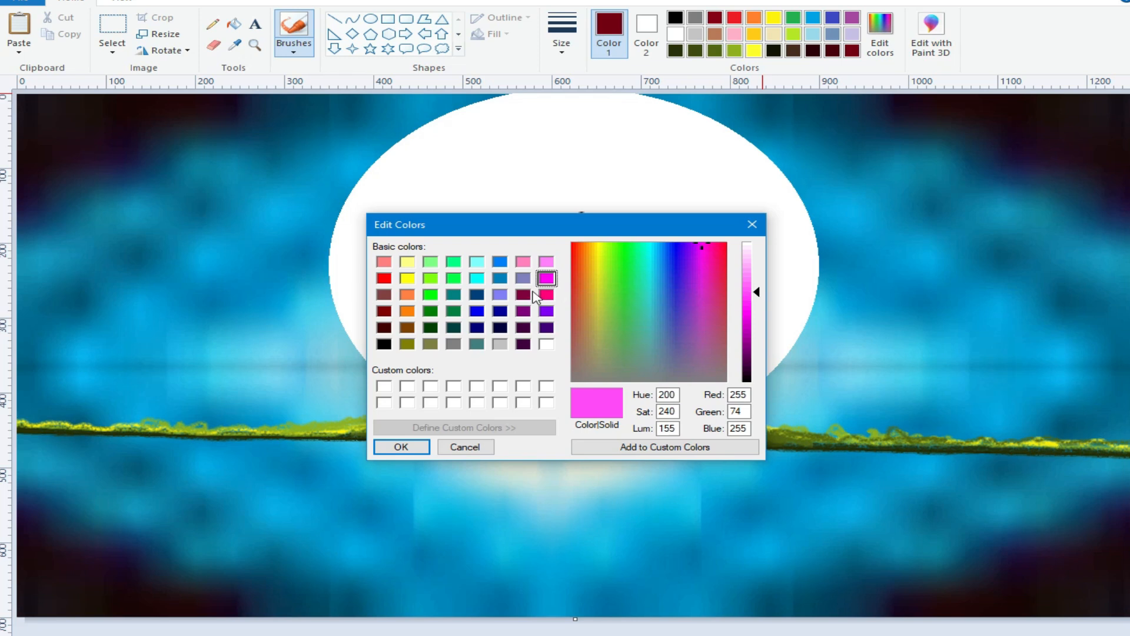
pyautogui.click(542, 294)
pyautogui.click(546, 312)
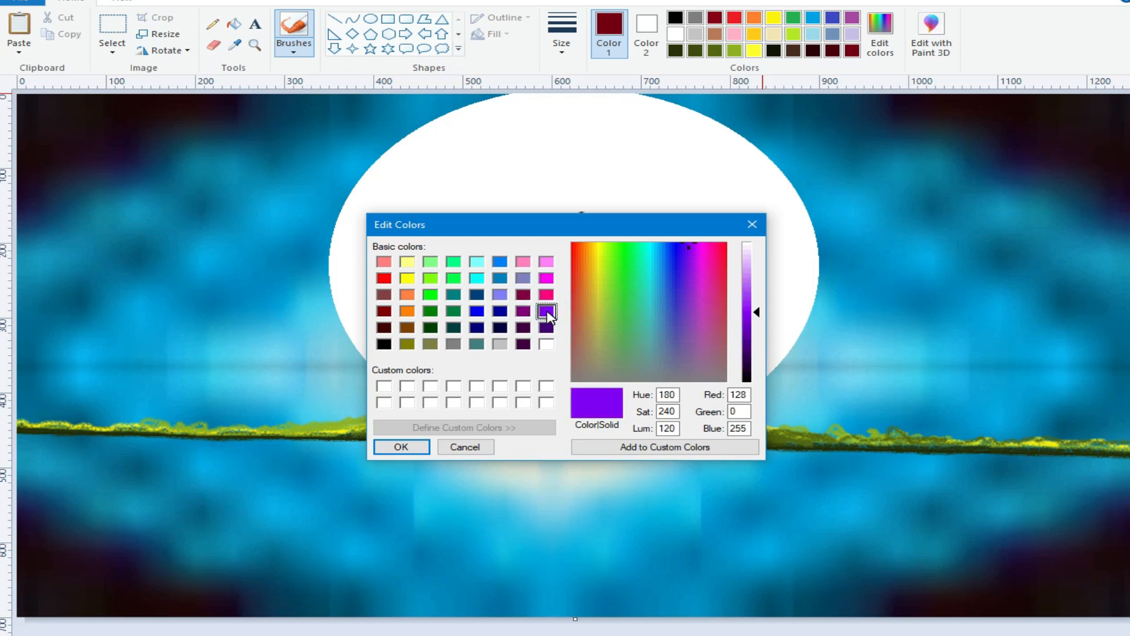
pyautogui.moveTo(756, 315)
pyautogui.mouseDown()
pyautogui.moveTo(760, 286)
pyautogui.moveTo(755, 315)
pyautogui.mouseUp()
pyautogui.click(546, 325)
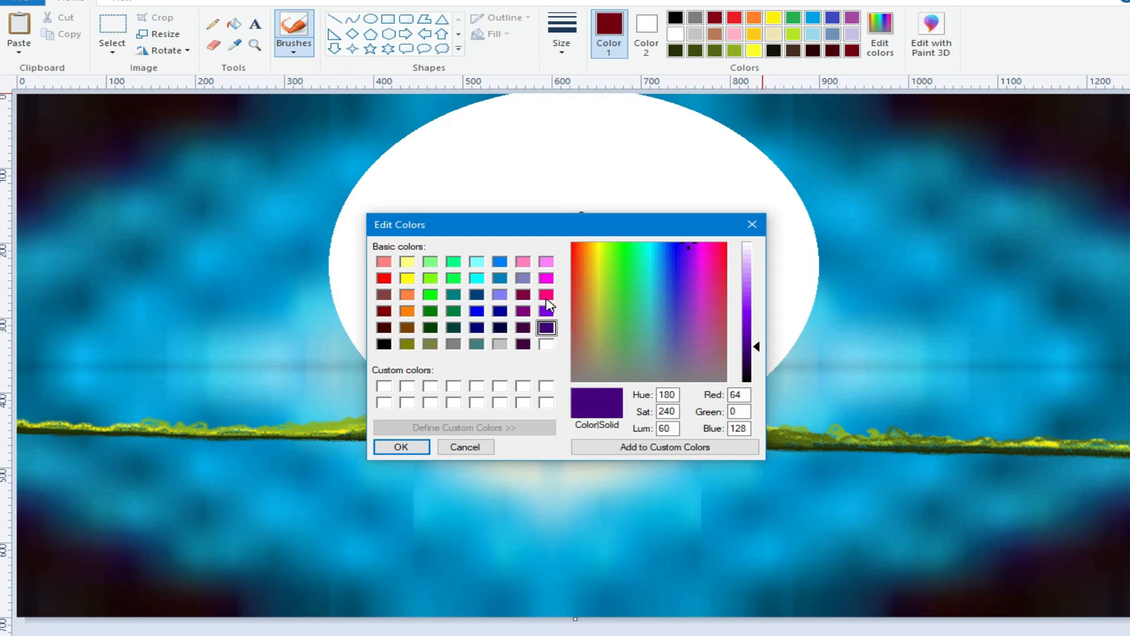
pyautogui.click(546, 294)
pyautogui.moveTo(757, 314); pyautogui.dragTo(754, 364)
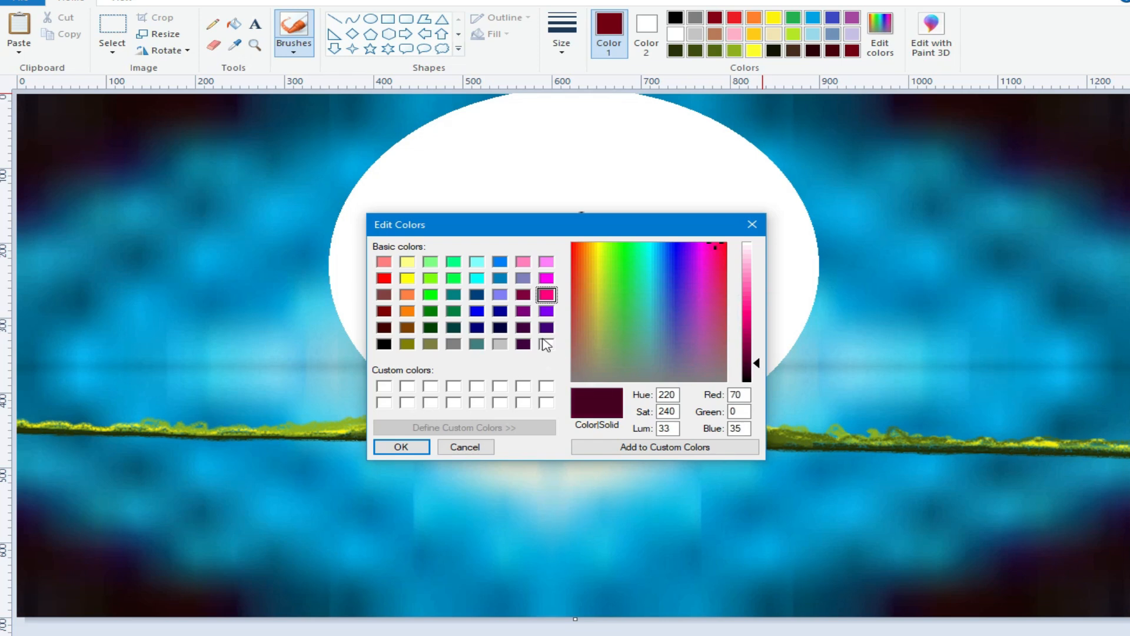
pyautogui.click(431, 328)
pyautogui.moveTo(758, 363)
pyautogui.mouseDown()
pyautogui.moveTo(758, 398)
pyautogui.moveTo(758, 379)
pyautogui.mouseUp()
pyautogui.click(402, 447)
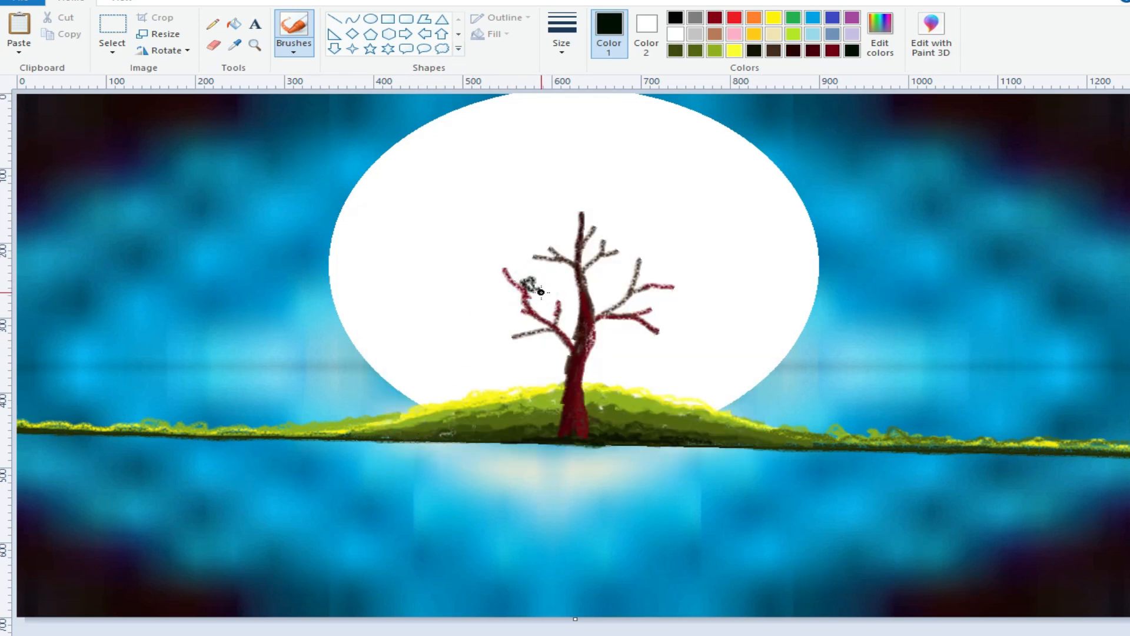
# - Paint the first near-black green leaf clumps on the tree's left branches
pyautogui.moveTo(570, 315)
pyautogui.mouseDown()
pyautogui.moveTo(561, 295)
pyautogui.moveTo(555, 306)
pyautogui.moveTo(568, 302)
pyautogui.mouseUp()
pyautogui.moveTo(509, 336)
pyautogui.mouseDown()
pyautogui.moveTo(518, 324)
pyautogui.moveTo(506, 342)
pyautogui.mouseUp()
pyautogui.moveTo(501, 287)
pyautogui.mouseDown()
pyautogui.moveTo(500, 285)
pyautogui.moveTo(502, 257)
pyautogui.moveTo(556, 295)
pyautogui.mouseUp()
# - Change the brush size and paint near-black green foliage clumps around the left, top and right branches
pyautogui.click(558, 48)
pyautogui.click(569, 111)
pyautogui.click(522, 282)
pyautogui.moveTo(501, 339); pyautogui.dragTo(547, 342)
pyautogui.moveTo(667, 339)
pyautogui.mouseDown()
pyautogui.moveTo(669, 309)
pyautogui.moveTo(636, 310)
pyautogui.moveTo(663, 290)
pyautogui.moveTo(688, 292)
pyautogui.moveTo(663, 268)
pyautogui.mouseUp()
pyautogui.moveTo(603, 217)
pyautogui.mouseDown()
pyautogui.moveTo(567, 216)
pyautogui.moveTo(599, 228)
pyautogui.moveTo(536, 242)
pyautogui.moveTo(540, 257)
pyautogui.moveTo(512, 248)
pyautogui.moveTo(526, 253)
pyautogui.moveTo(554, 231)
pyautogui.moveTo(560, 244)
pyautogui.moveTo(535, 229)
pyautogui.moveTo(545, 270)
pyautogui.moveTo(602, 258)
pyautogui.moveTo(616, 268)
pyautogui.moveTo(597, 239)
pyautogui.moveTo(635, 254)
pyautogui.moveTo(637, 243)
pyautogui.moveTo(551, 223)
pyautogui.mouseUp()
pyautogui.moveTo(504, 331)
pyautogui.mouseDown()
pyautogui.moveTo(525, 356)
pyautogui.moveTo(484, 336)
pyautogui.moveTo(488, 346)
pyautogui.moveTo(516, 316)
pyautogui.moveTo(507, 300)
pyautogui.moveTo(481, 316)
pyautogui.mouseUp()
pyautogui.moveTo(664, 330)
pyautogui.mouseDown()
pyautogui.moveTo(686, 323)
pyautogui.moveTo(665, 262)
pyautogui.moveTo(638, 235)
pyautogui.moveTo(662, 259)
pyautogui.moveTo(651, 290)
pyautogui.mouseUp()
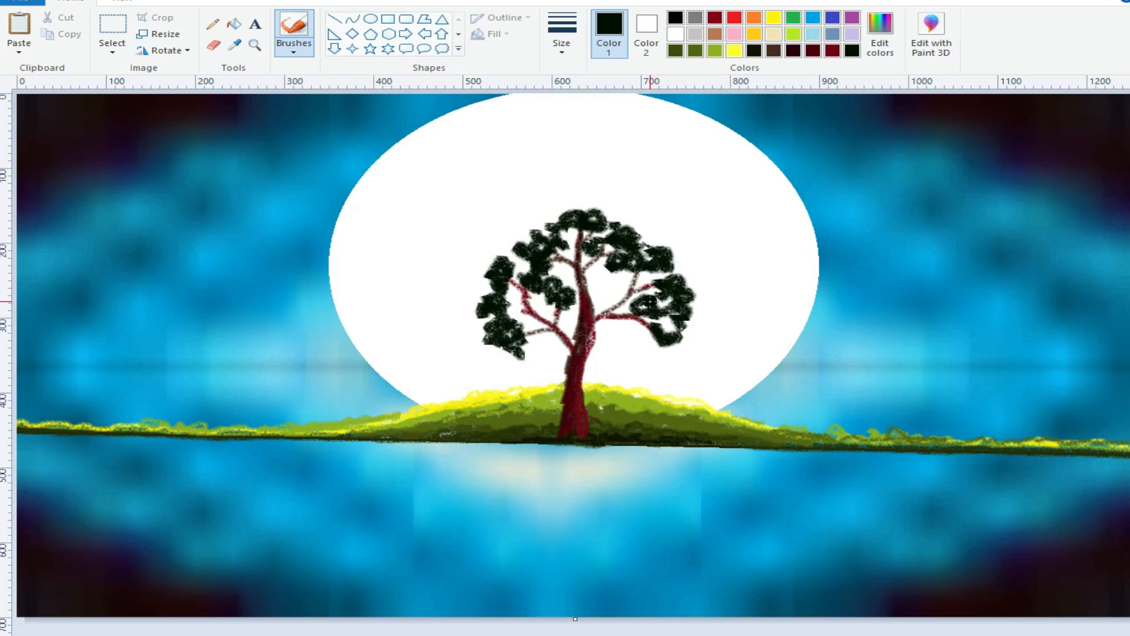
# - Lighten Color 1 to a dark green and paint a second foliage layer along the outer edges of the whole crown
pyautogui.click(880, 35)
pyautogui.moveTo(754, 377); pyautogui.dragTo(754, 367)
pyautogui.click(400, 447)
pyautogui.moveTo(506, 352)
pyautogui.mouseDown()
pyautogui.moveTo(474, 343)
pyautogui.moveTo(468, 322)
pyautogui.moveTo(478, 326)
pyautogui.moveTo(490, 293)
pyautogui.moveTo(474, 300)
pyautogui.moveTo(505, 261)
pyautogui.moveTo(469, 265)
pyautogui.moveTo(477, 274)
pyautogui.moveTo(498, 261)
pyautogui.moveTo(482, 257)
pyautogui.moveTo(525, 249)
pyautogui.moveTo(537, 227)
pyautogui.moveTo(523, 229)
pyautogui.moveTo(554, 227)
pyautogui.mouseUp()
pyautogui.moveTo(564, 277); pyautogui.dragTo(523, 270)
pyautogui.moveTo(601, 198)
pyautogui.mouseDown()
pyautogui.moveTo(562, 212)
pyautogui.moveTo(570, 197)
pyautogui.mouseUp()
pyautogui.moveTo(647, 234)
pyautogui.mouseDown()
pyautogui.moveTo(620, 224)
pyautogui.moveTo(632, 217)
pyautogui.mouseUp()
pyautogui.moveTo(685, 266)
pyautogui.mouseDown()
pyautogui.moveTo(652, 233)
pyautogui.moveTo(699, 309)
pyautogui.moveTo(700, 293)
pyautogui.moveTo(697, 309)
pyautogui.moveTo(708, 290)
pyautogui.moveTo(690, 274)
pyautogui.mouseUp()
pyautogui.moveTo(700, 339)
pyautogui.mouseDown()
pyautogui.moveTo(686, 346)
pyautogui.moveTo(709, 314)
pyautogui.mouseUp()
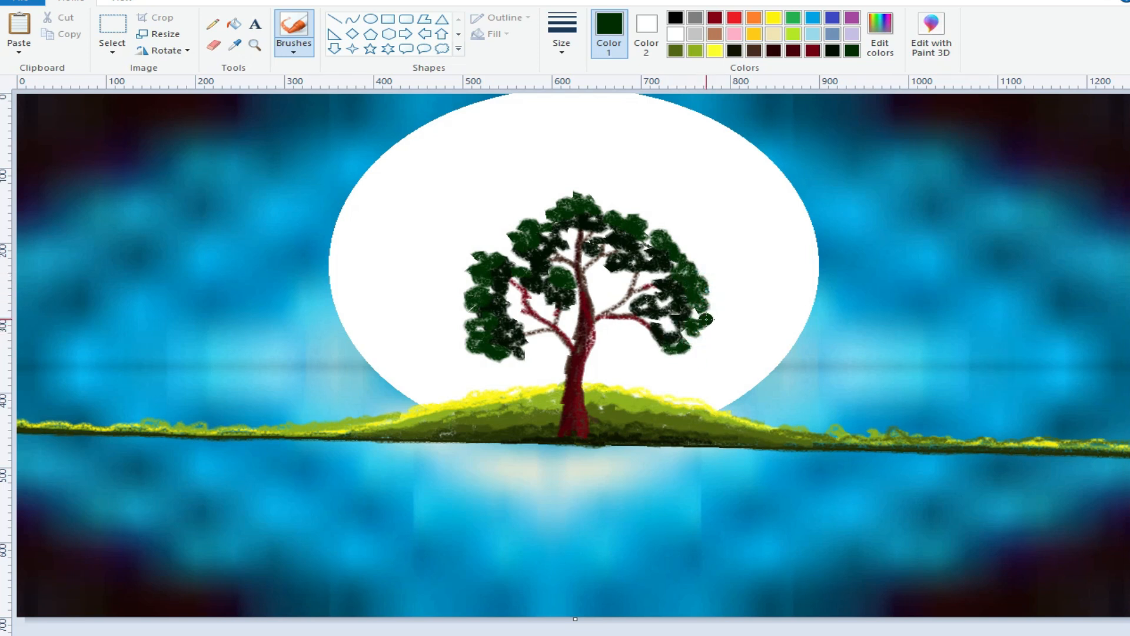
# - Mix a brighter medium green, adjust the brush size and paint leafy highlights on the crown's left clumps
pyautogui.click(881, 37)
pyautogui.click(747, 349)
pyautogui.click(401, 448)
pyautogui.click(561, 42)
pyautogui.click(552, 102)
pyautogui.moveTo(471, 356)
pyautogui.mouseDown()
pyautogui.moveTo(483, 356)
pyautogui.moveTo(460, 341)
pyautogui.moveTo(514, 368)
pyautogui.moveTo(507, 361)
pyautogui.mouseUp()
pyautogui.moveTo(456, 295)
pyautogui.mouseDown()
pyautogui.moveTo(471, 309)
pyautogui.moveTo(448, 289)
pyautogui.moveTo(469, 259)
pyautogui.moveTo(499, 253)
pyautogui.moveTo(466, 247)
pyautogui.moveTo(462, 277)
pyautogui.mouseUp()
pyautogui.moveTo(571, 304)
pyautogui.mouseDown()
pyautogui.moveTo(524, 261)
pyautogui.moveTo(542, 270)
pyautogui.moveTo(528, 249)
pyautogui.moveTo(572, 284)
pyautogui.mouseUp()
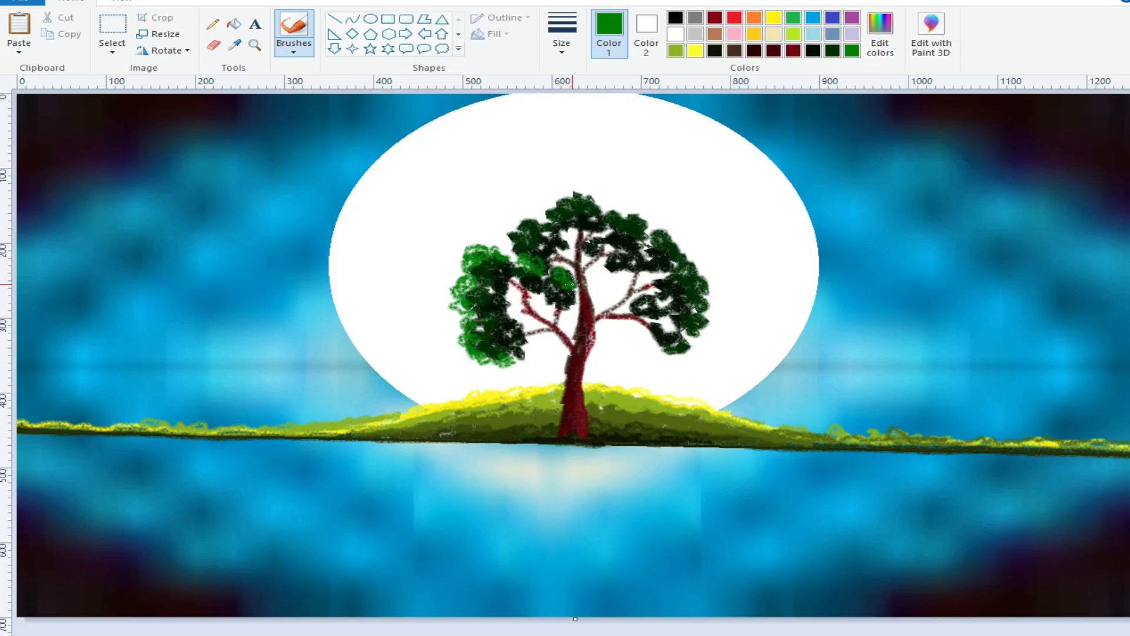
pyautogui.moveTo(545, 226)
pyautogui.mouseDown()
pyautogui.moveTo(522, 223)
pyautogui.moveTo(510, 242)
pyautogui.mouseUp()
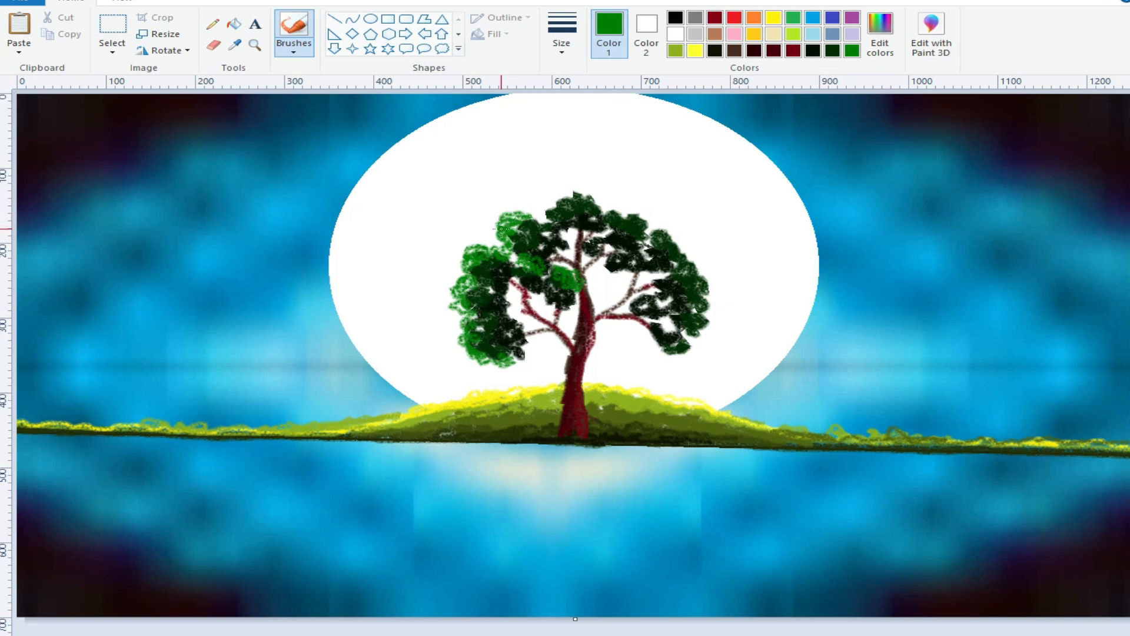
# - Paint medium green highlights along the outer edge of the crown's top and right clumps
pyautogui.moveTo(554, 208)
pyautogui.mouseDown()
pyautogui.moveTo(535, 217)
pyautogui.moveTo(565, 191)
pyautogui.moveTo(621, 205)
pyautogui.moveTo(641, 224)
pyautogui.mouseUp()
pyautogui.moveTo(690, 256)
pyautogui.mouseDown()
pyautogui.moveTo(675, 250)
pyautogui.moveTo(683, 236)
pyautogui.moveTo(660, 226)
pyautogui.mouseUp()
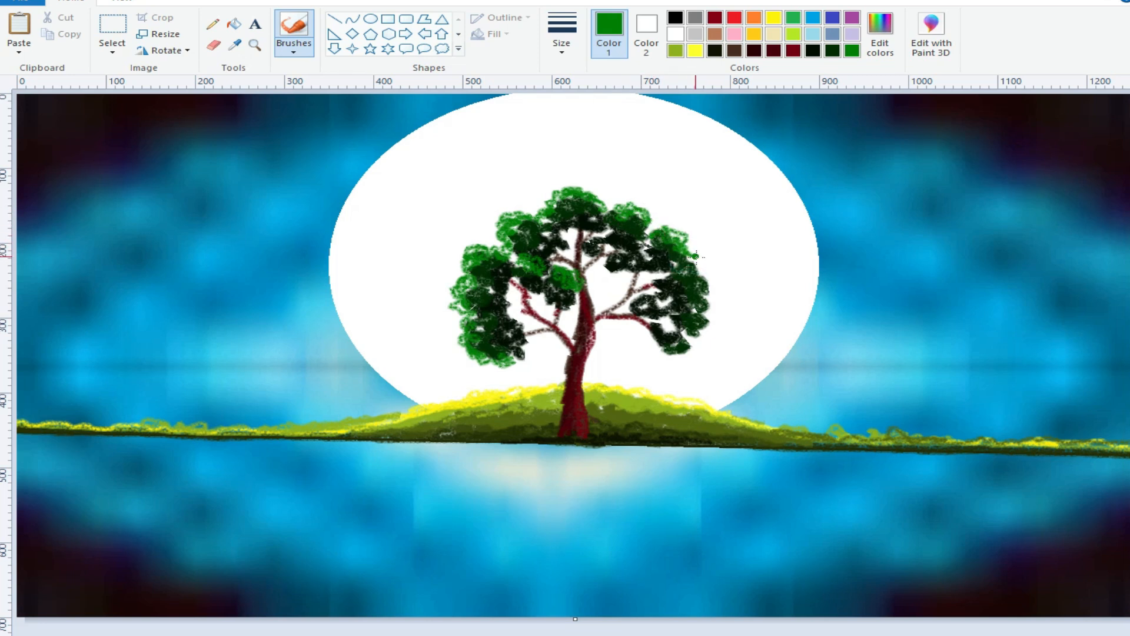
pyautogui.moveTo(718, 284)
pyautogui.mouseDown()
pyautogui.moveTo(687, 348)
pyautogui.moveTo(653, 339)
pyautogui.moveTo(640, 352)
pyautogui.moveTo(677, 352)
pyautogui.moveTo(656, 363)
pyautogui.mouseUp()
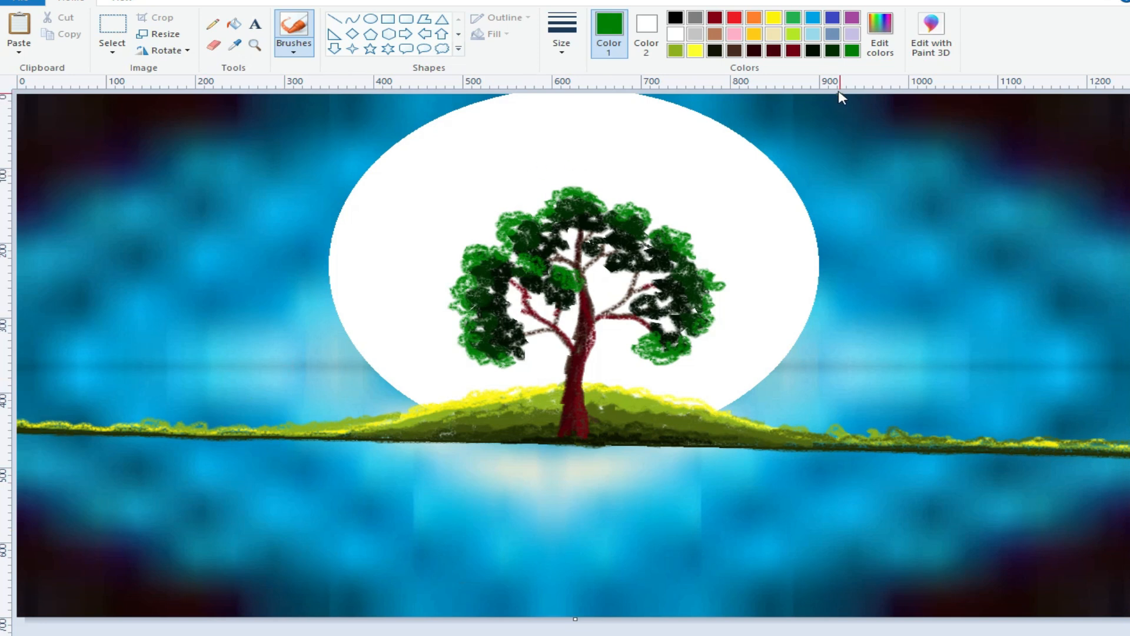
# - Switch to the Airbrush at its largest size and spray dark green over the inner foliage to blend the clumps
pyautogui.click(832, 50)
pyautogui.click(294, 50)
pyautogui.click(401, 74)
pyautogui.click(566, 47)
pyautogui.click(582, 159)
pyautogui.moveTo(580, 211)
pyautogui.mouseDown()
pyautogui.moveTo(642, 232)
pyautogui.moveTo(674, 262)
pyautogui.moveTo(660, 250)
pyautogui.moveTo(676, 282)
pyautogui.moveTo(665, 363)
pyautogui.moveTo(647, 348)
pyautogui.moveTo(683, 324)
pyautogui.moveTo(660, 302)
pyautogui.mouseUp()
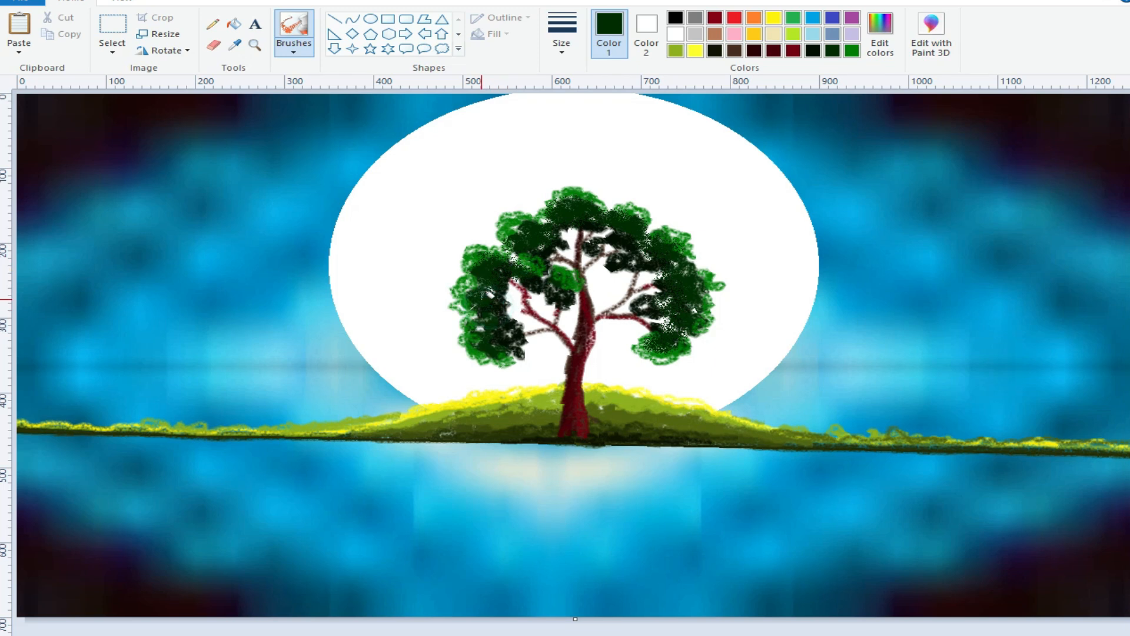
pyautogui.moveTo(516, 278); pyautogui.dragTo(544, 277)
pyautogui.click(568, 294)
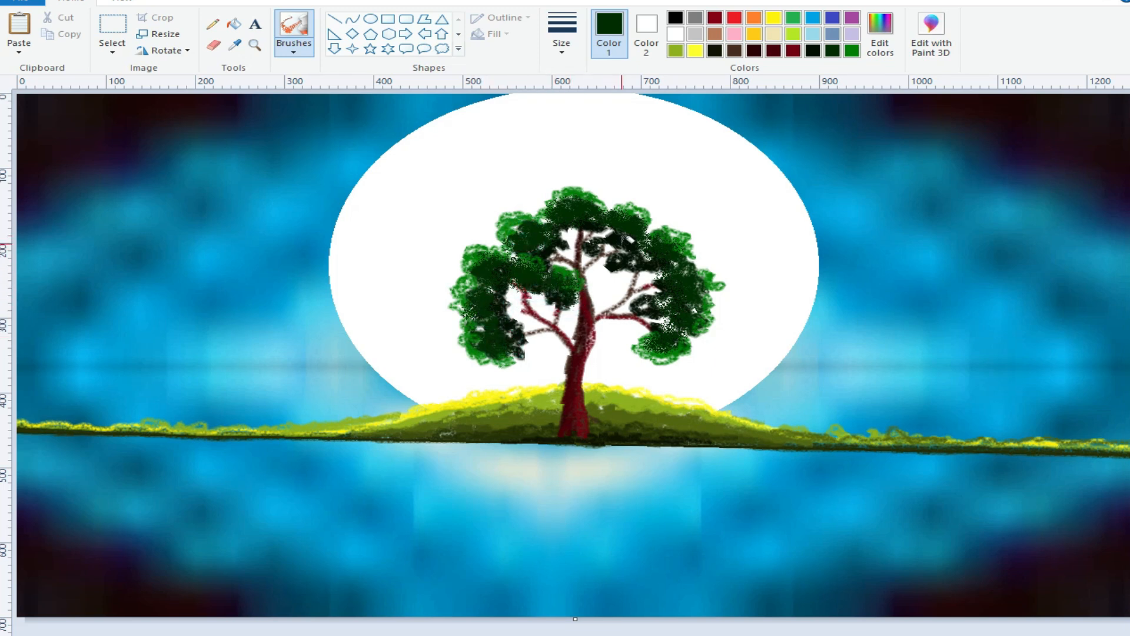
# - Airbrush near-black green shadows into the inner and lower parts of the foliage clumps
pyautogui.click(813, 51)
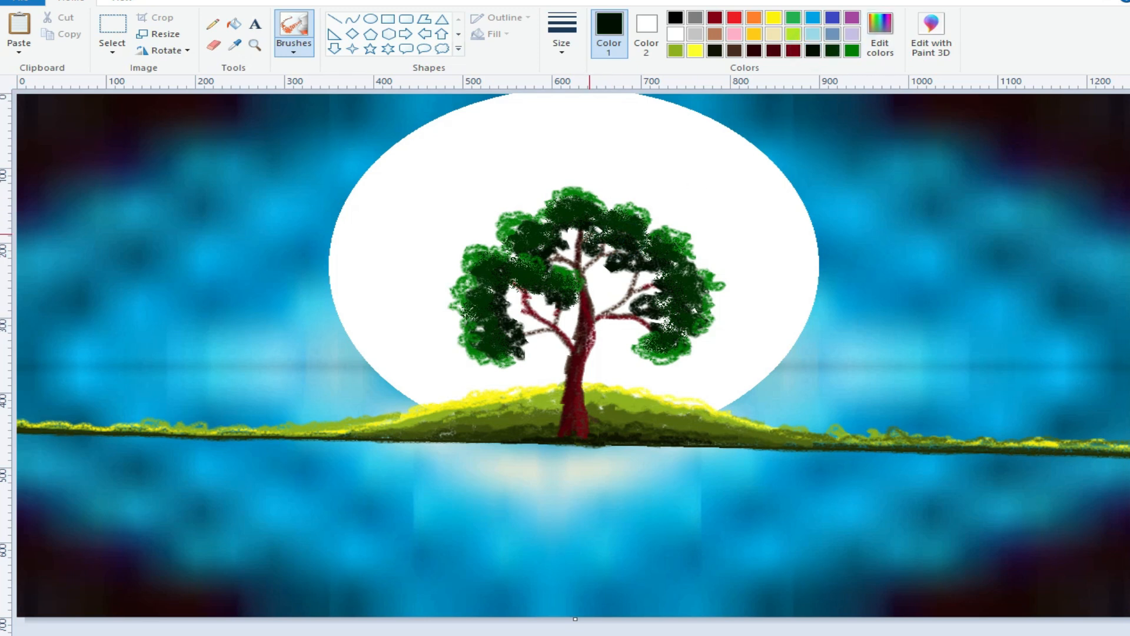
pyautogui.click(618, 249)
pyautogui.moveTo(618, 250)
pyautogui.mouseDown()
pyautogui.moveTo(647, 312)
pyautogui.moveTo(671, 272)
pyautogui.moveTo(641, 259)
pyautogui.moveTo(553, 298)
pyautogui.moveTo(494, 281)
pyautogui.moveTo(513, 329)
pyautogui.moveTo(504, 346)
pyautogui.moveTo(518, 330)
pyautogui.moveTo(530, 343)
pyautogui.mouseUp()
pyautogui.moveTo(624, 337)
pyautogui.mouseDown()
pyautogui.moveTo(674, 324)
pyautogui.moveTo(655, 312)
pyautogui.mouseUp()
pyautogui.moveTo(566, 242); pyautogui.dragTo(535, 249)
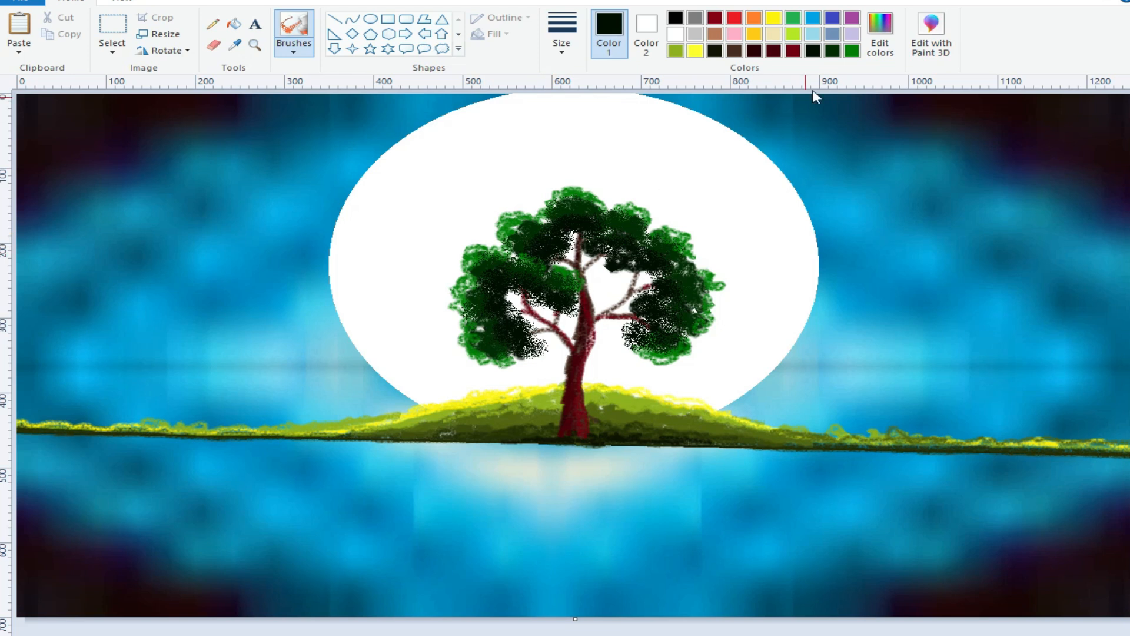
# - Mix a slightly lighter dark green and airbrush it around the crown's outer edges from lower left to lower right
pyautogui.click(880, 27)
pyautogui.click(748, 357)
pyautogui.click(748, 369)
pyautogui.click(401, 447)
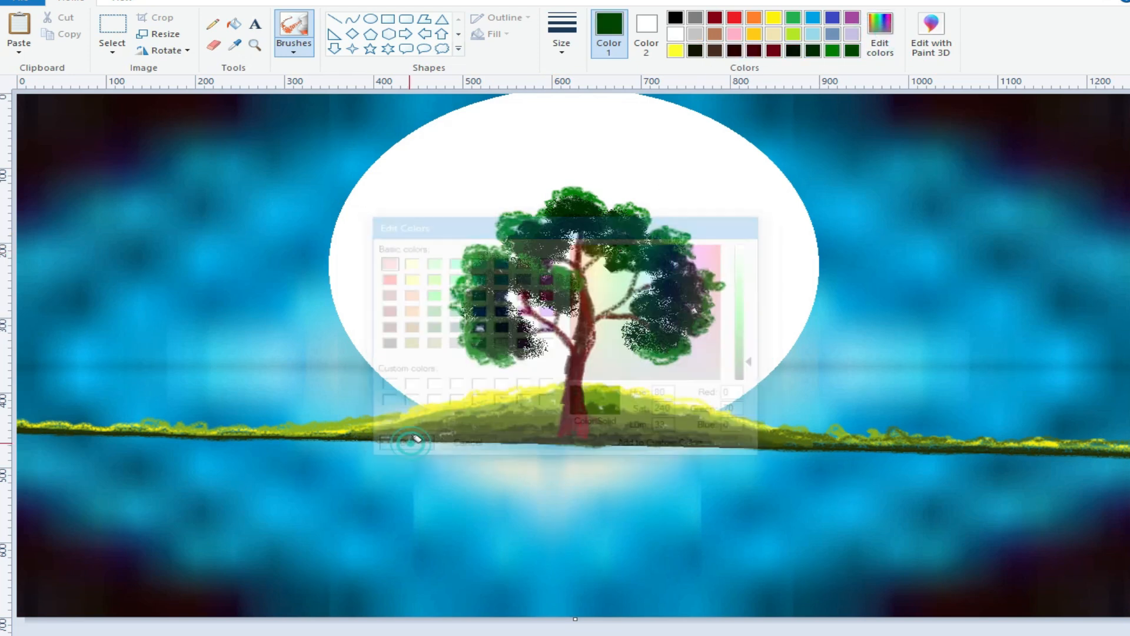
pyautogui.moveTo(469, 271)
pyautogui.mouseDown()
pyautogui.moveTo(492, 254)
pyautogui.moveTo(564, 273)
pyautogui.mouseUp()
pyautogui.moveTo(463, 309); pyautogui.dragTo(468, 288)
pyautogui.moveTo(481, 346); pyautogui.dragTo(518, 354)
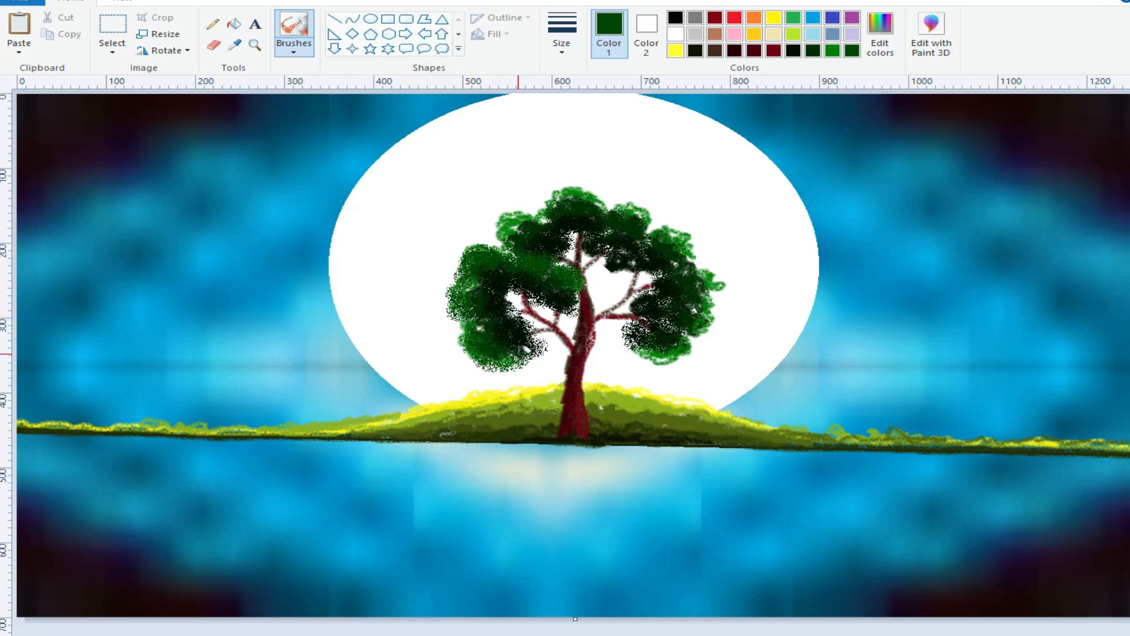
pyautogui.moveTo(525, 221)
pyautogui.mouseDown()
pyautogui.moveTo(551, 217)
pyautogui.moveTo(525, 212)
pyautogui.moveTo(505, 235)
pyautogui.mouseUp()
pyautogui.moveTo(600, 204)
pyautogui.mouseDown()
pyautogui.moveTo(563, 191)
pyautogui.moveTo(582, 206)
pyautogui.moveTo(593, 197)
pyautogui.moveTo(571, 184)
pyautogui.moveTo(555, 192)
pyautogui.moveTo(628, 199)
pyautogui.moveTo(689, 243)
pyautogui.moveTo(696, 274)
pyautogui.moveTo(711, 269)
pyautogui.moveTo(711, 301)
pyautogui.moveTo(699, 258)
pyautogui.moveTo(720, 283)
pyautogui.moveTo(706, 329)
pyautogui.moveTo(696, 320)
pyautogui.moveTo(704, 309)
pyautogui.moveTo(690, 347)
pyautogui.moveTo(644, 353)
pyautogui.moveTo(686, 347)
pyautogui.mouseUp()
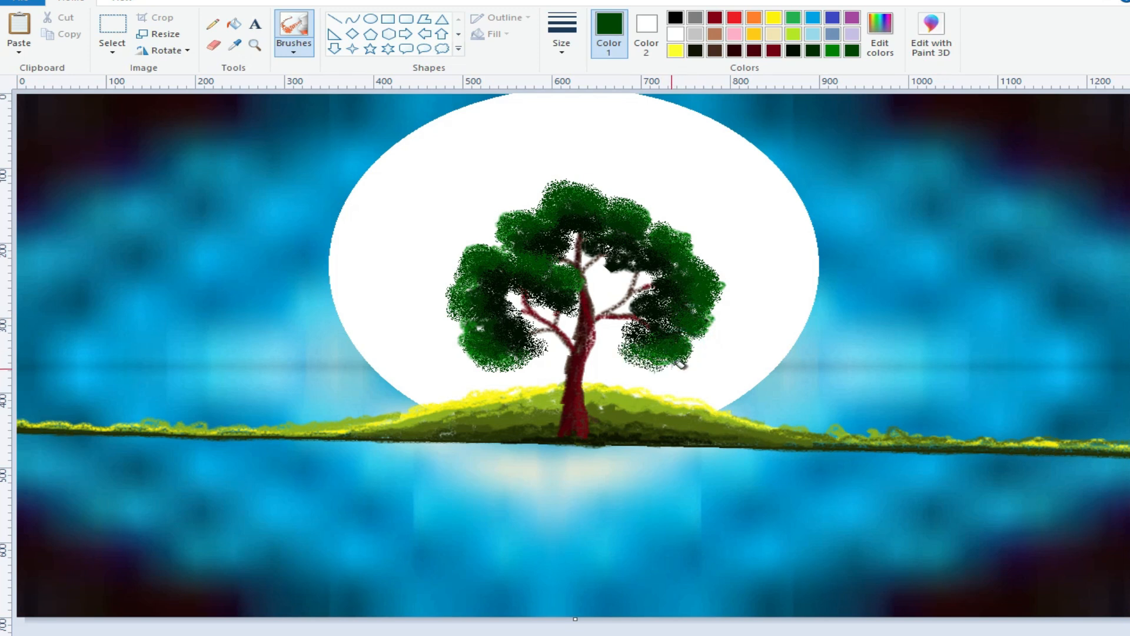
# - Airbrush near-black green shading with a smaller airbrush into the crown's top, upper-right and upper-left foliage clumps
pyautogui.click(794, 51)
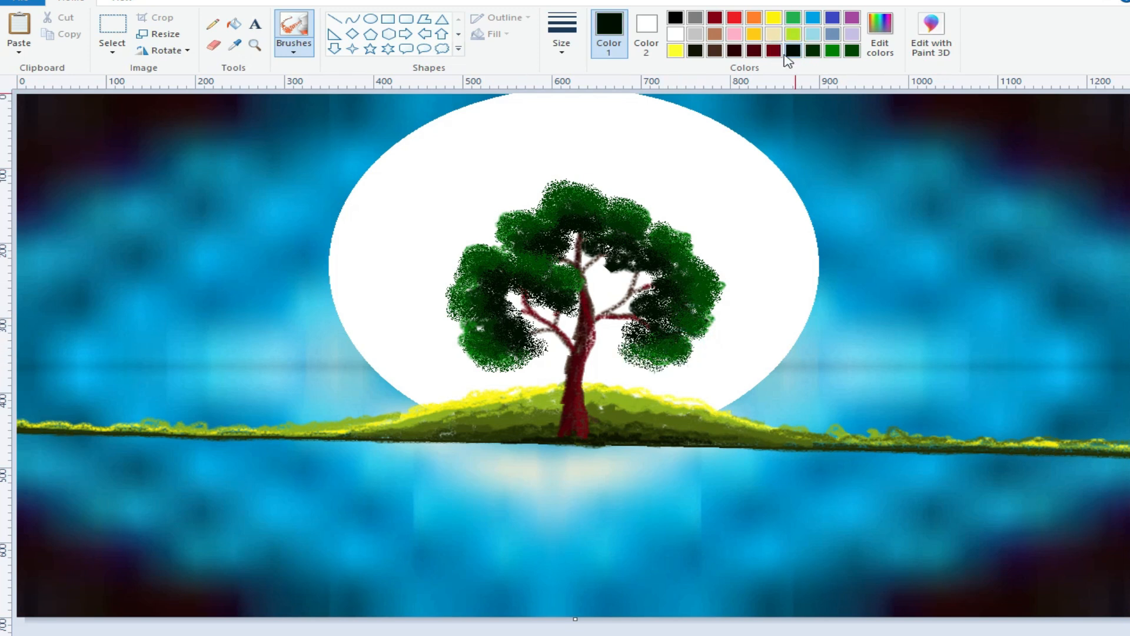
pyautogui.click(561, 35)
pyautogui.click(588, 127)
pyautogui.click(552, 216)
pyautogui.click(572, 203)
pyautogui.click(585, 202)
pyautogui.click(618, 220)
pyautogui.click(627, 212)
pyautogui.click(622, 221)
pyautogui.click(524, 238)
pyautogui.click(539, 225)
pyautogui.click(523, 219)
# - Airbrush near-black green touches over the left, lower-left and right foliage clumps, including their outer edges
pyautogui.click(494, 265)
pyautogui.click(557, 272)
pyautogui.click(447, 311)
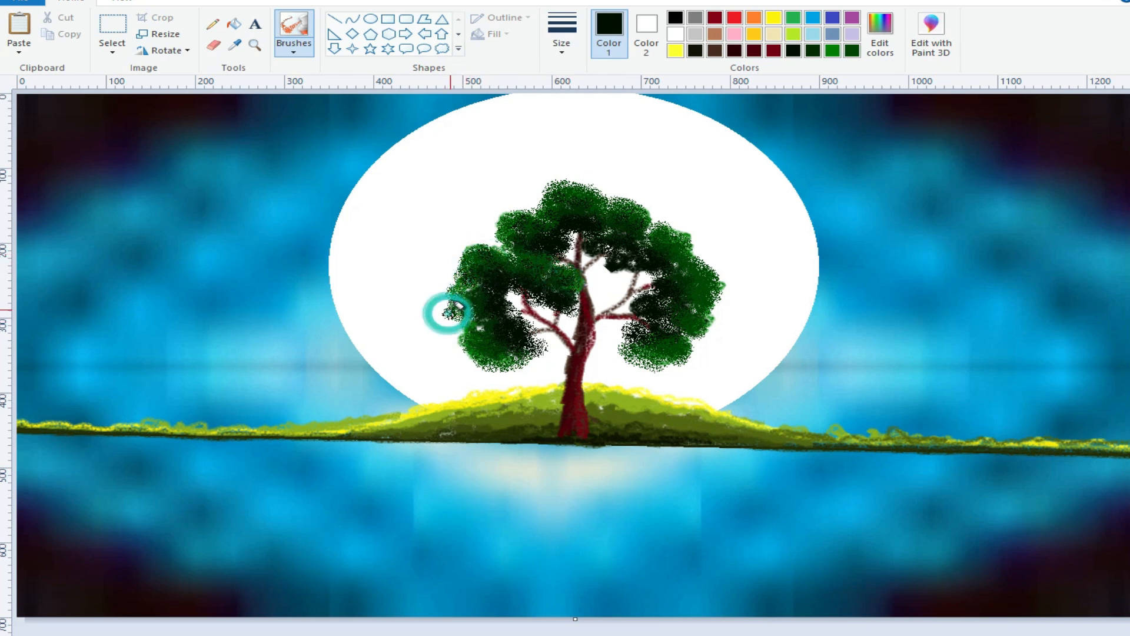
pyautogui.click(454, 290)
pyautogui.click(486, 343)
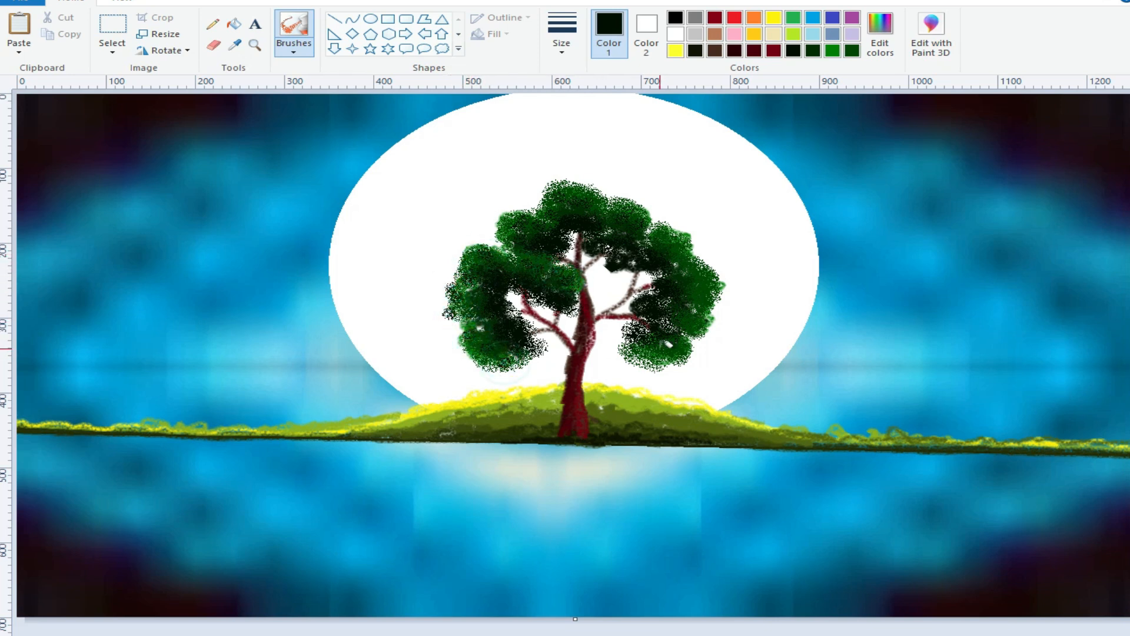
pyautogui.click(651, 360)
pyautogui.click(681, 324)
pyautogui.click(687, 275)
pyautogui.click(695, 297)
pyautogui.click(669, 253)
# - Spray a gold dab on the crown's top clump and mix a bright green with Red 21, Green 255, Blue 21
pyautogui.click(756, 37)
pyautogui.click(589, 200)
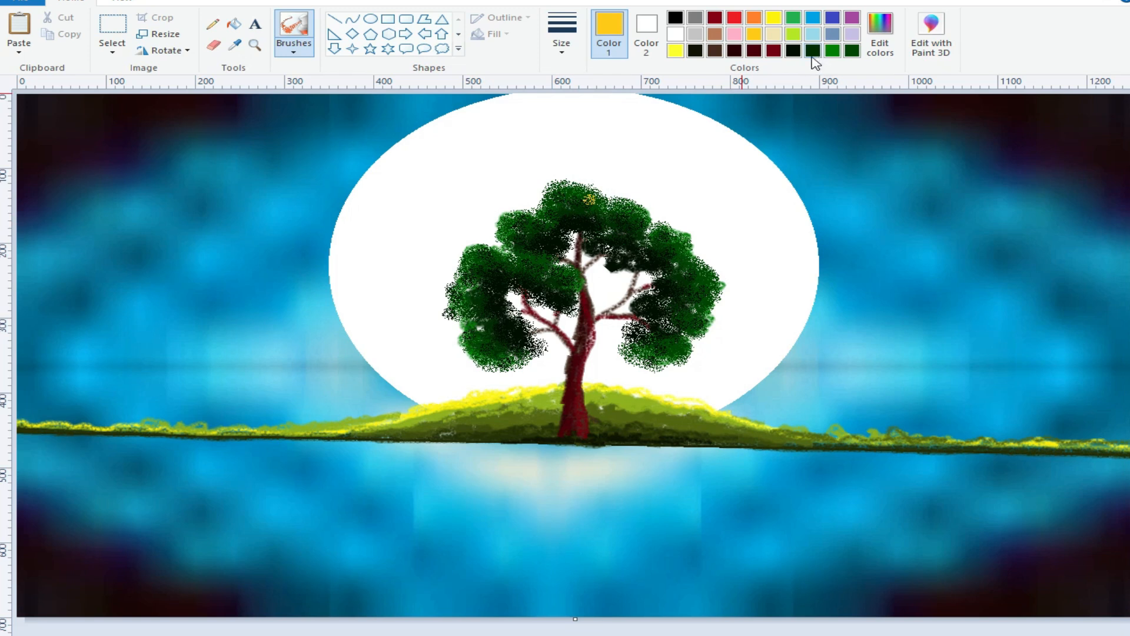
pyautogui.click(813, 50)
pyautogui.click(880, 35)
pyautogui.click(754, 309)
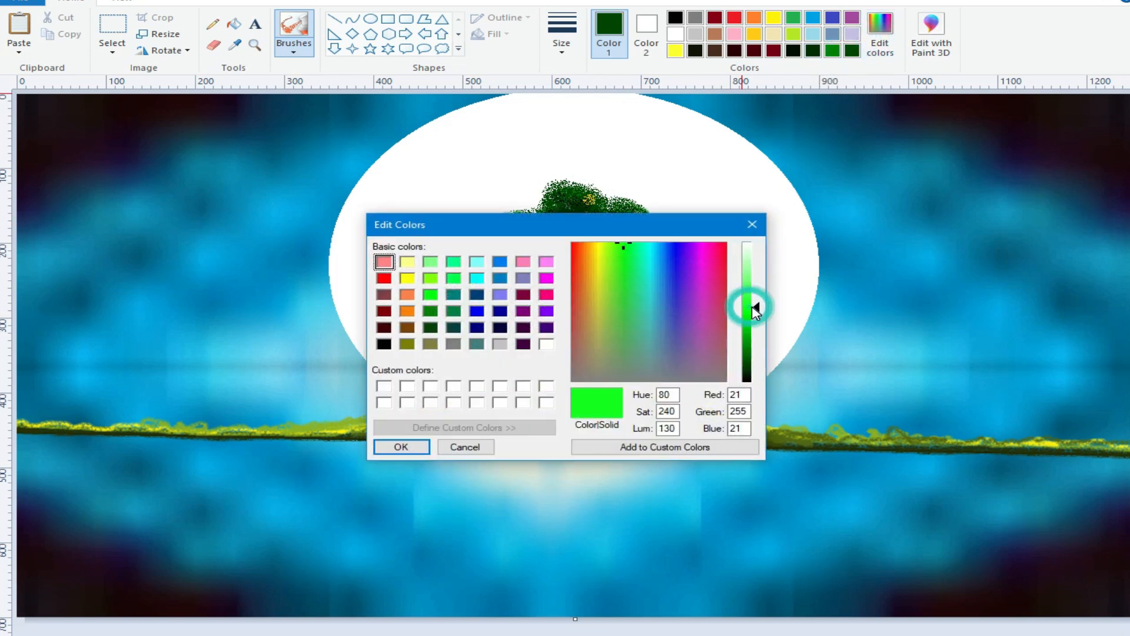
pyautogui.click(394, 447)
# - Airbrush small bright green highlights on the top, left, right and lower-left foliage clumps
pyautogui.click(598, 200)
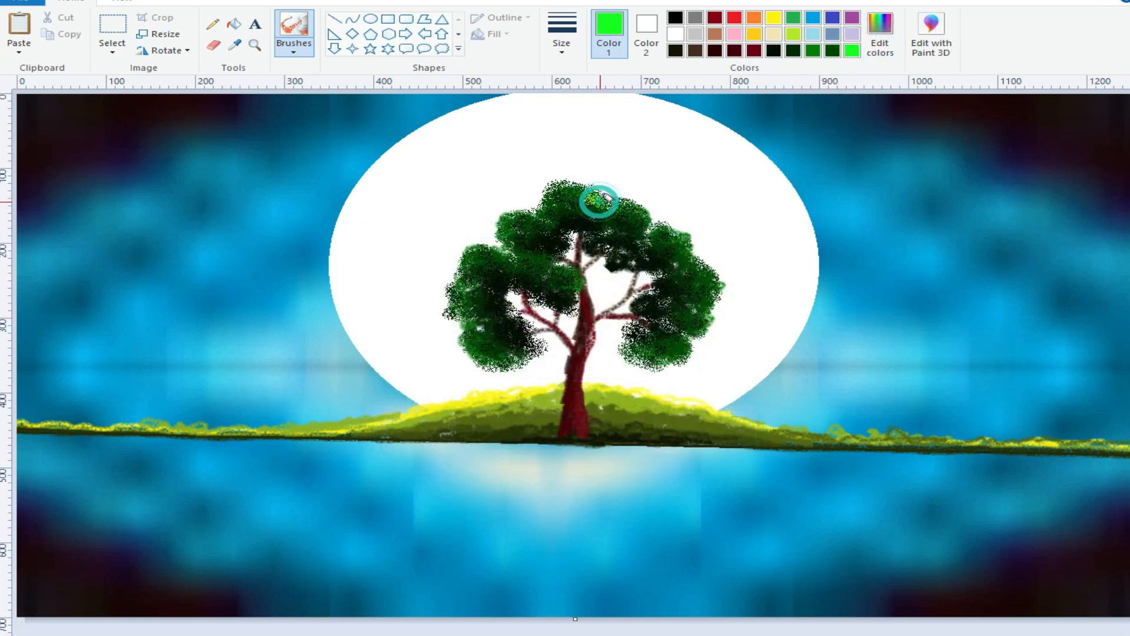
pyautogui.click(539, 201)
pyautogui.click(652, 220)
pyautogui.click(689, 263)
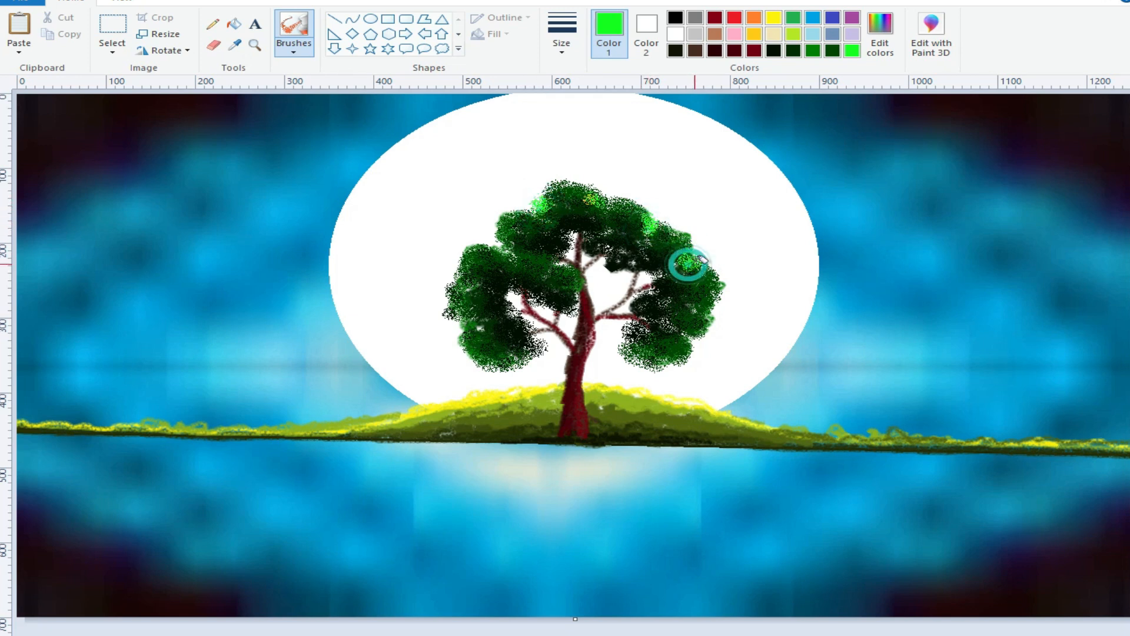
pyautogui.click(513, 257)
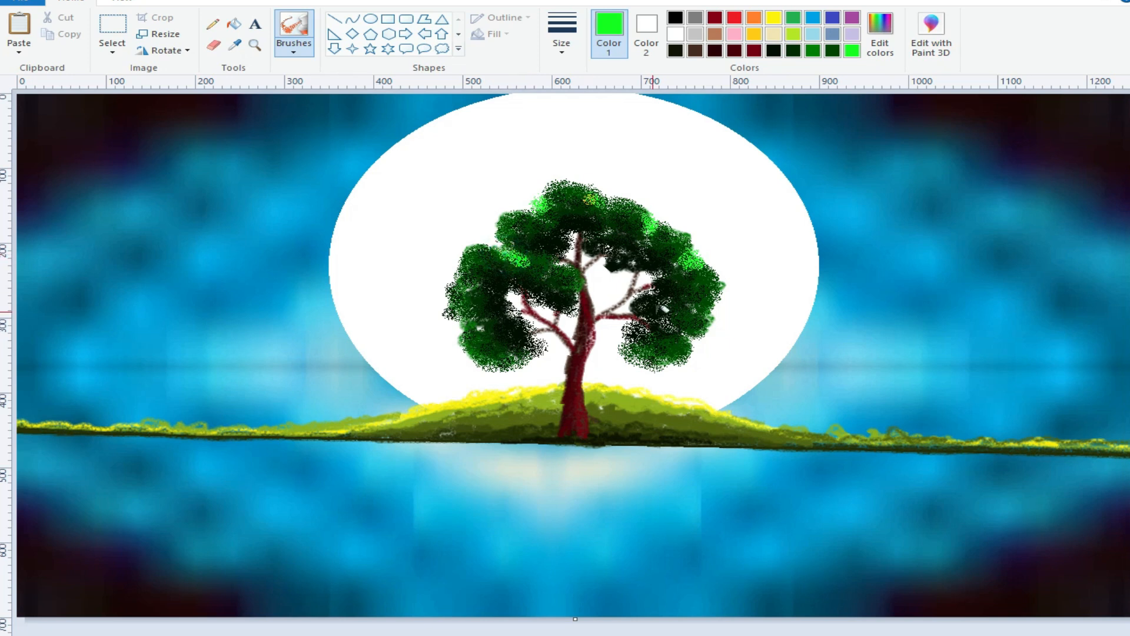
pyautogui.click(457, 277)
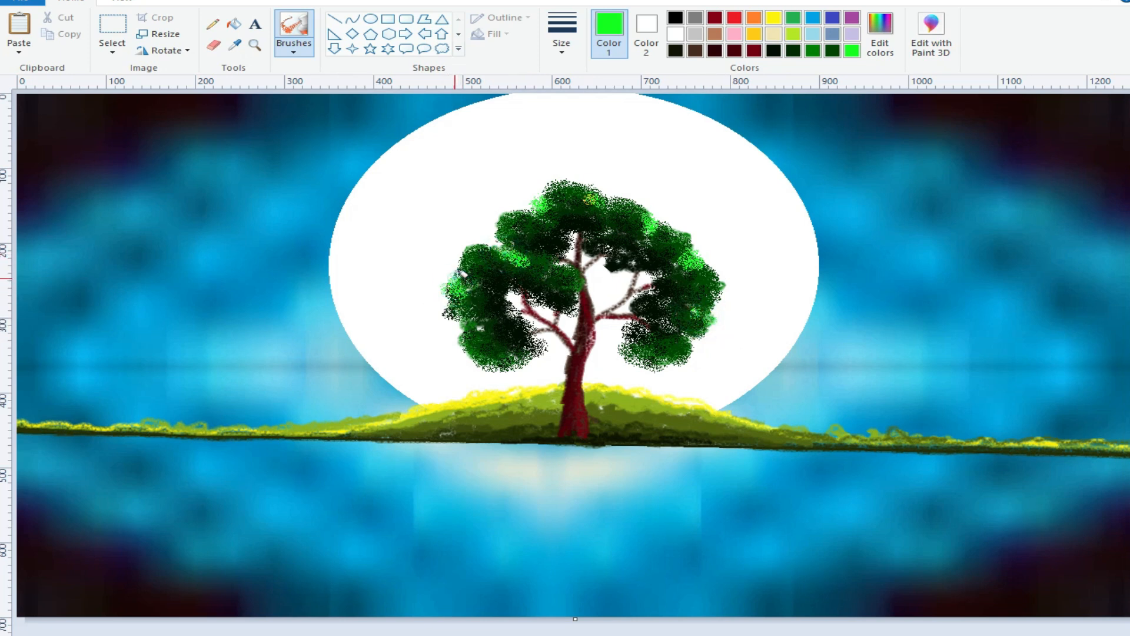
pyautogui.click(492, 363)
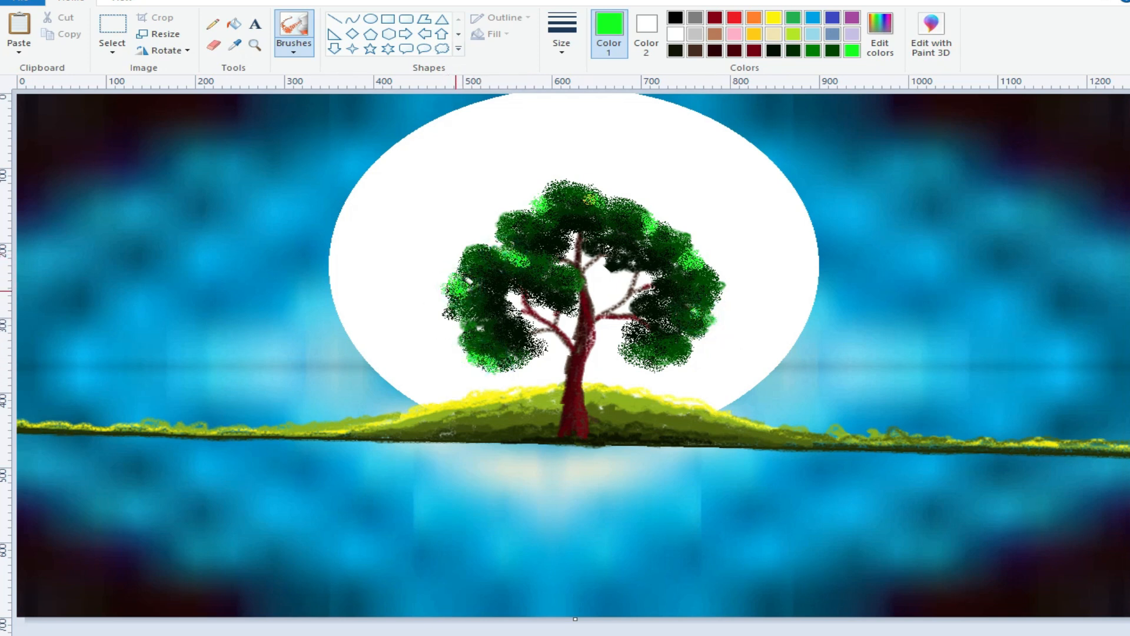
# - Airbrush gold dabs over the bright green highlights and along the crown's lower-right edge
pyautogui.click(754, 34)
pyautogui.click(593, 198)
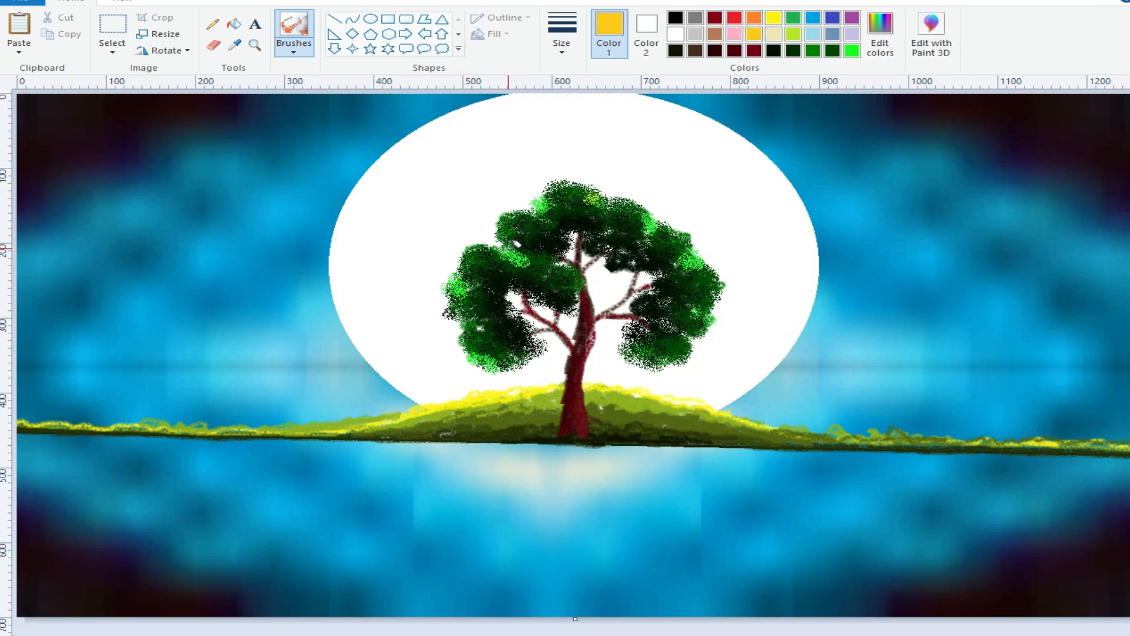
pyautogui.click(455, 287)
pyautogui.click(487, 364)
pyautogui.click(652, 226)
pyautogui.click(693, 258)
pyautogui.click(710, 318)
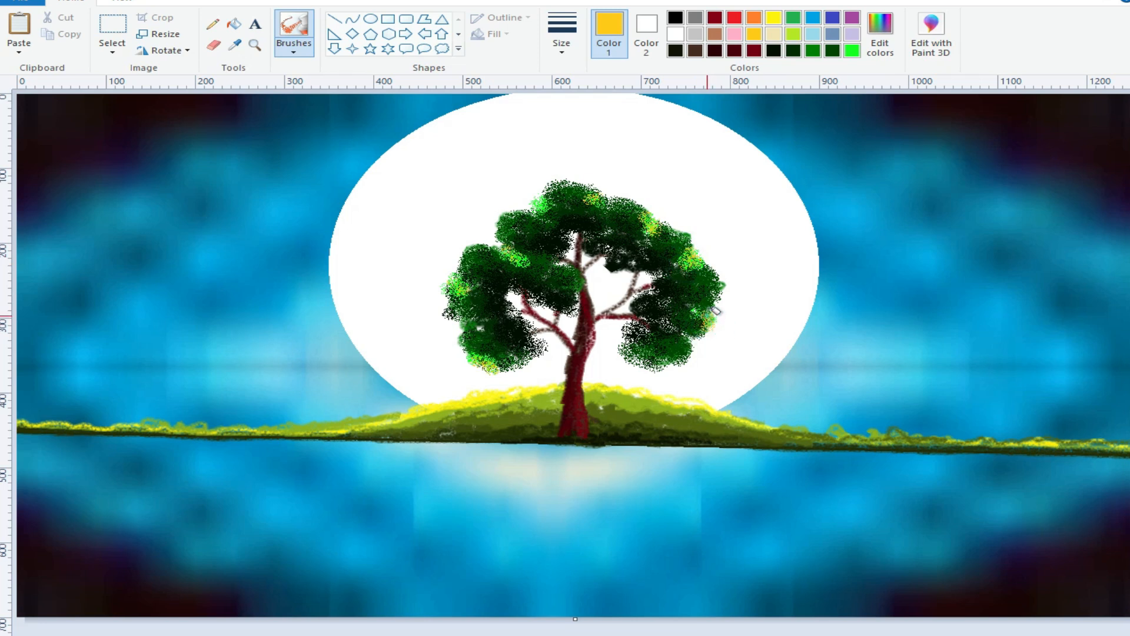
pyautogui.click(681, 355)
# - Switch to the basic Brush at its largest size and repaint the trunk dark red, undoing the stray stroke on the right branch
pyautogui.click(754, 51)
pyautogui.click(294, 47)
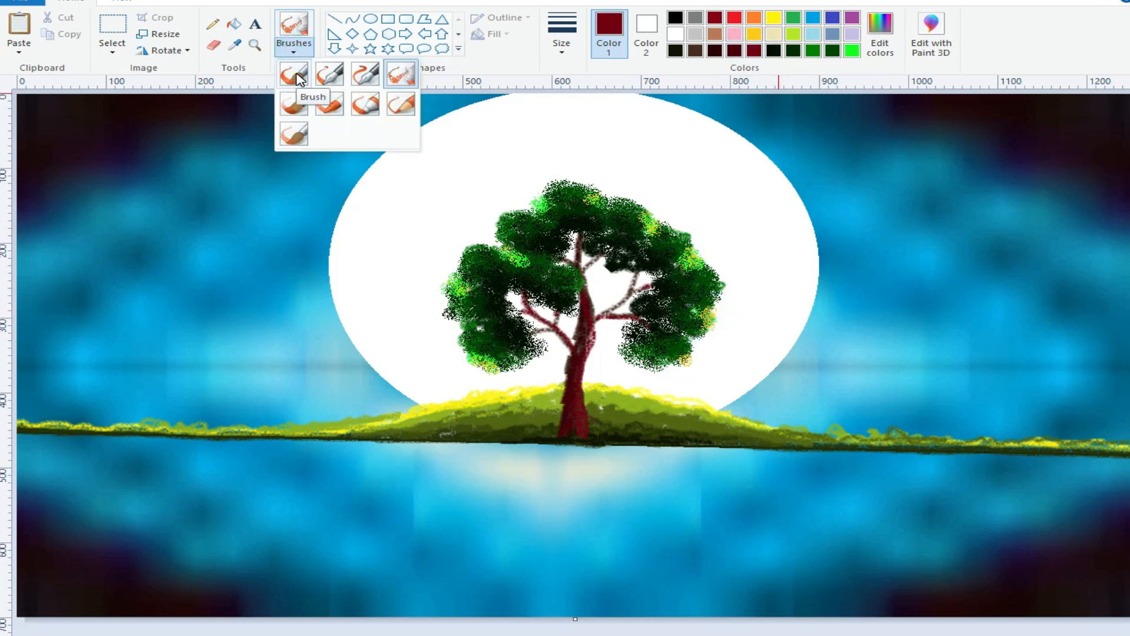
pyautogui.click(299, 79)
pyautogui.click(562, 36)
pyautogui.click(588, 168)
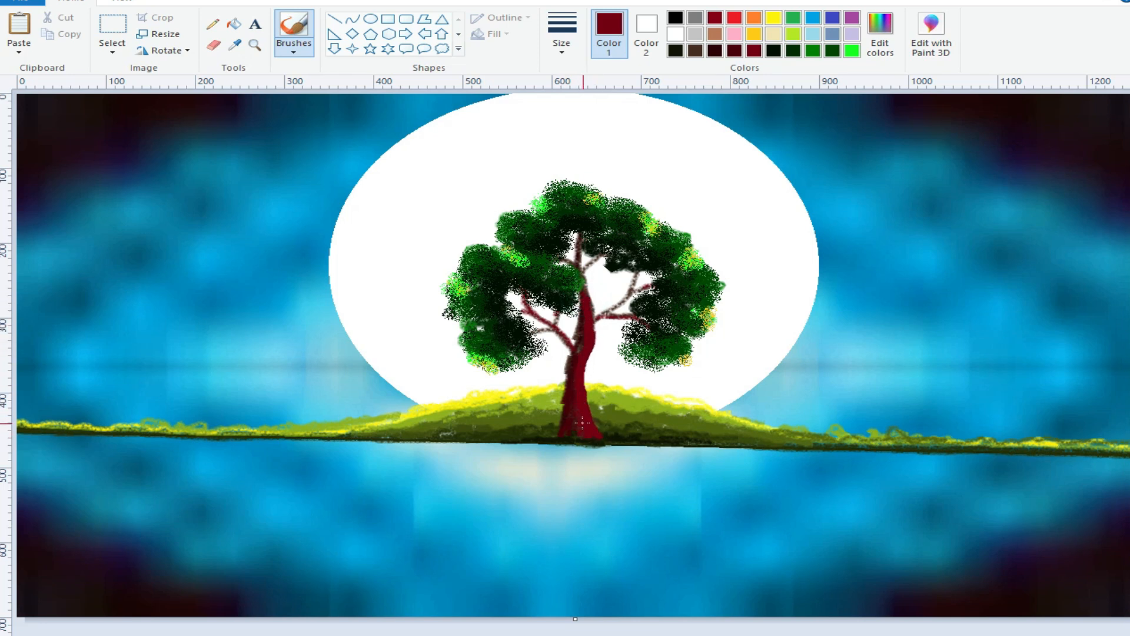
pyautogui.moveTo(637, 272); pyautogui.dragTo(637, 277)
pyautogui.click(64, 1)
# - Repaint the right-hand and upper branches dark red with the Brush at its third size
pyautogui.click(560, 33)
pyautogui.click(596, 132)
pyautogui.moveTo(639, 273); pyautogui.dragTo(637, 280)
pyautogui.moveTo(645, 322); pyautogui.dragTo(600, 319)
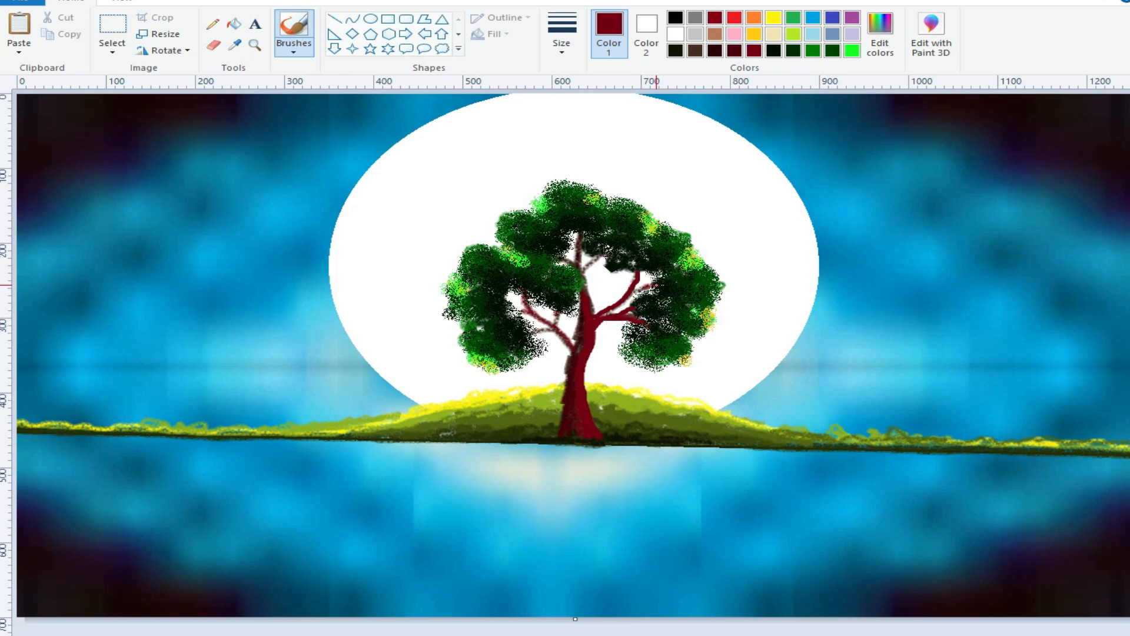
pyautogui.moveTo(653, 285); pyautogui.dragTo(634, 291)
pyautogui.moveTo(605, 252); pyautogui.dragTo(596, 260)
pyautogui.moveTo(553, 255); pyautogui.dragTo(566, 262)
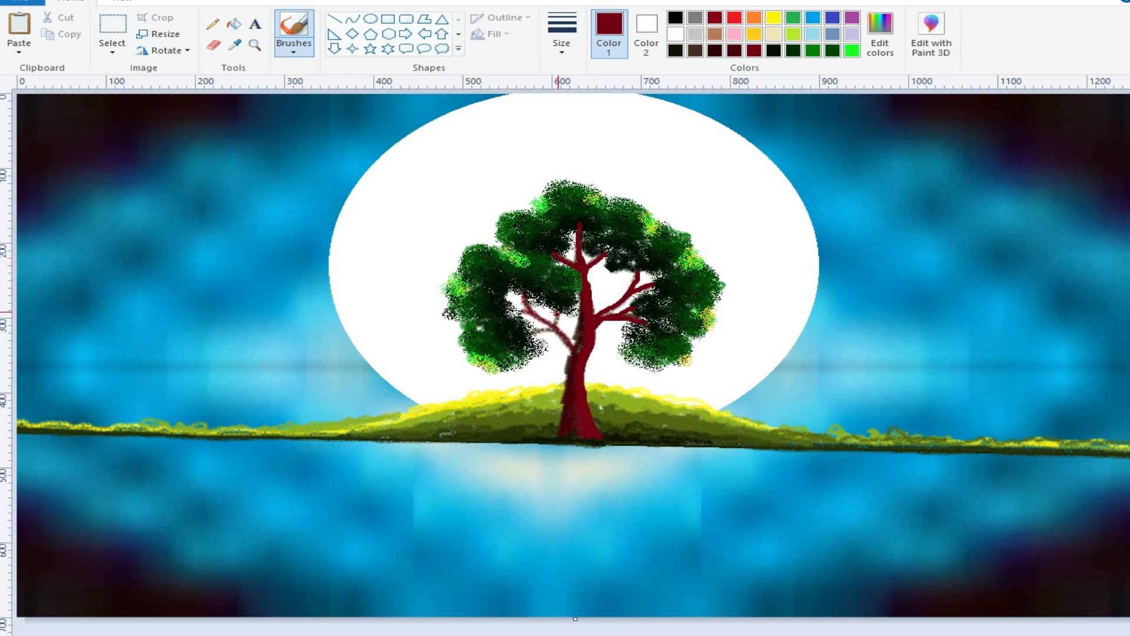
# - Repaint the left-hand branches dark red, undoing the misplaced stroke and touching up where they join the trunk
pyautogui.moveTo(558, 318); pyautogui.dragTo(564, 347)
pyautogui.click(73, 0)
pyautogui.click(578, 365)
pyautogui.click(576, 366)
pyautogui.moveTo(560, 308)
pyautogui.mouseDown()
pyautogui.moveTo(558, 325)
pyautogui.moveTo(530, 328)
pyautogui.mouseUp()
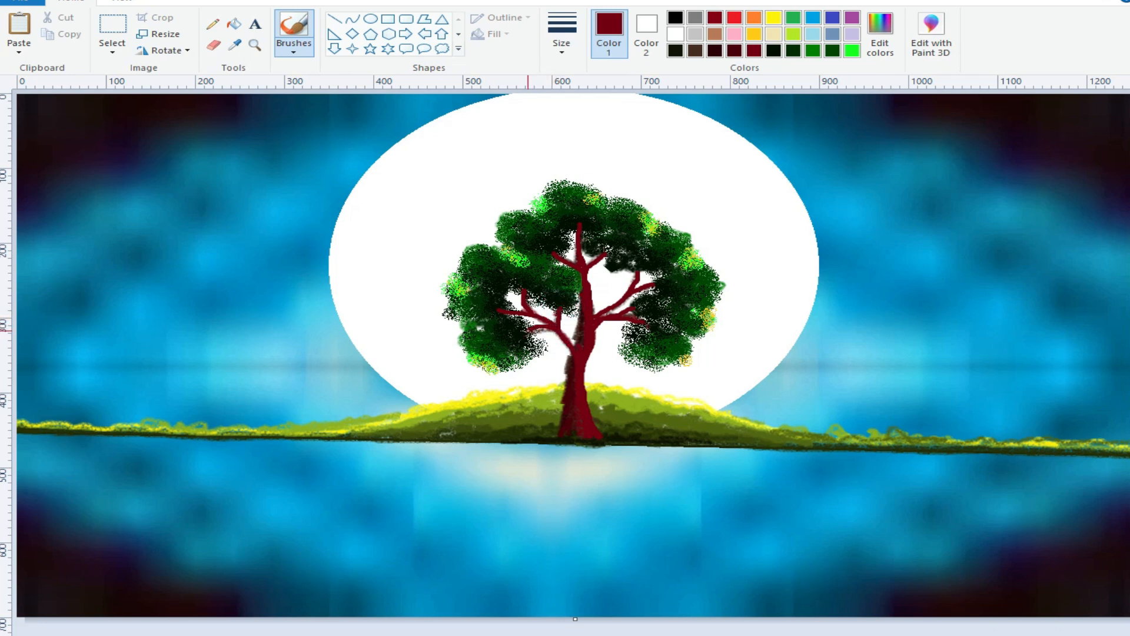
# - Add thin dark red offshoots to the upper, right and left branches with the Brush at its second size
pyautogui.click(562, 35)
pyautogui.click(575, 106)
pyautogui.moveTo(585, 235); pyautogui.dragTo(580, 252)
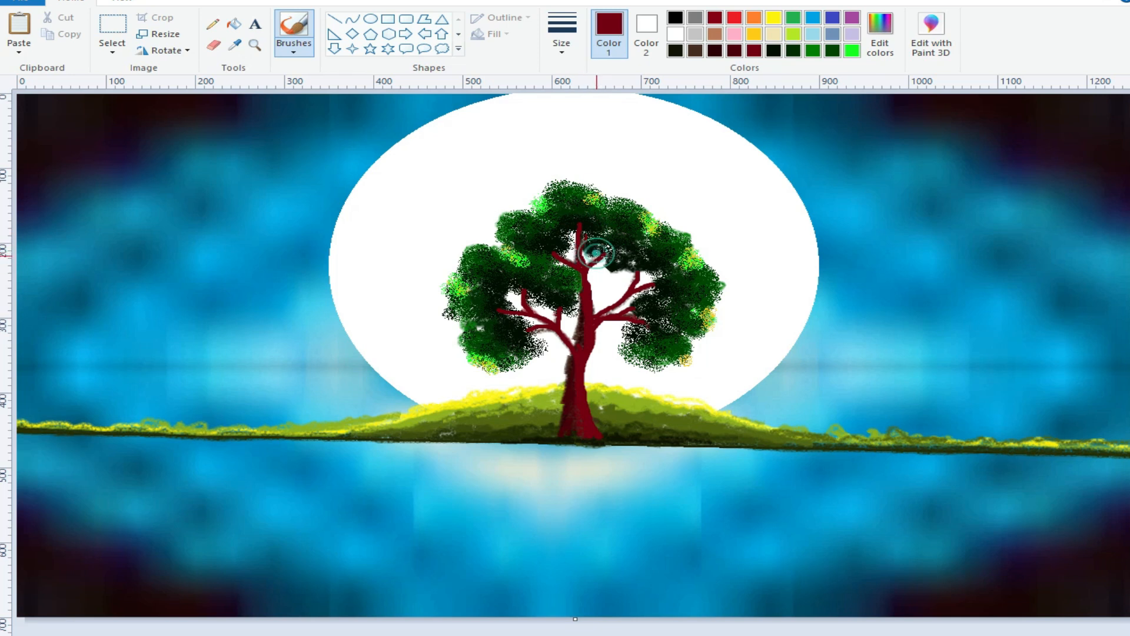
pyautogui.moveTo(631, 272); pyautogui.dragTo(634, 280)
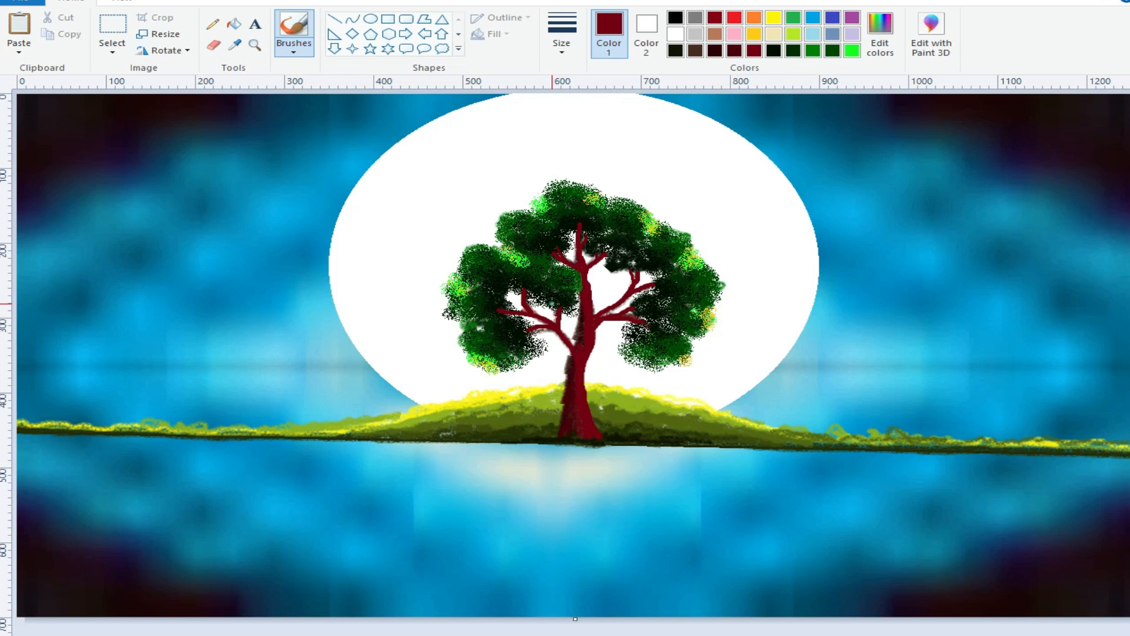
pyautogui.moveTo(513, 289); pyautogui.dragTo(522, 306)
# - Draw fine dark red twigs poking out around the crown's outer edge with the Brush at its smallest size
pyautogui.click(564, 46)
pyautogui.click(576, 77)
pyautogui.moveTo(616, 183); pyautogui.dragTo(608, 194)
pyautogui.moveTo(705, 249); pyautogui.dragTo(691, 250)
pyautogui.moveTo(454, 251); pyautogui.dragTo(464, 254)
pyautogui.moveTo(453, 327); pyautogui.dragTo(462, 326)
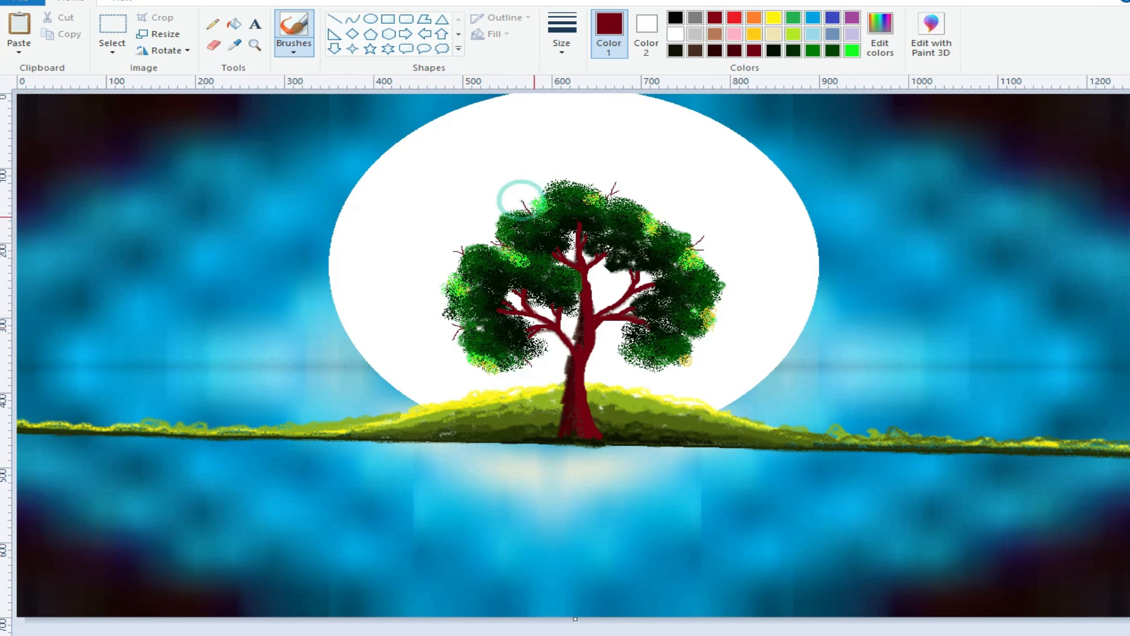
pyautogui.moveTo(523, 202); pyautogui.dragTo(528, 210)
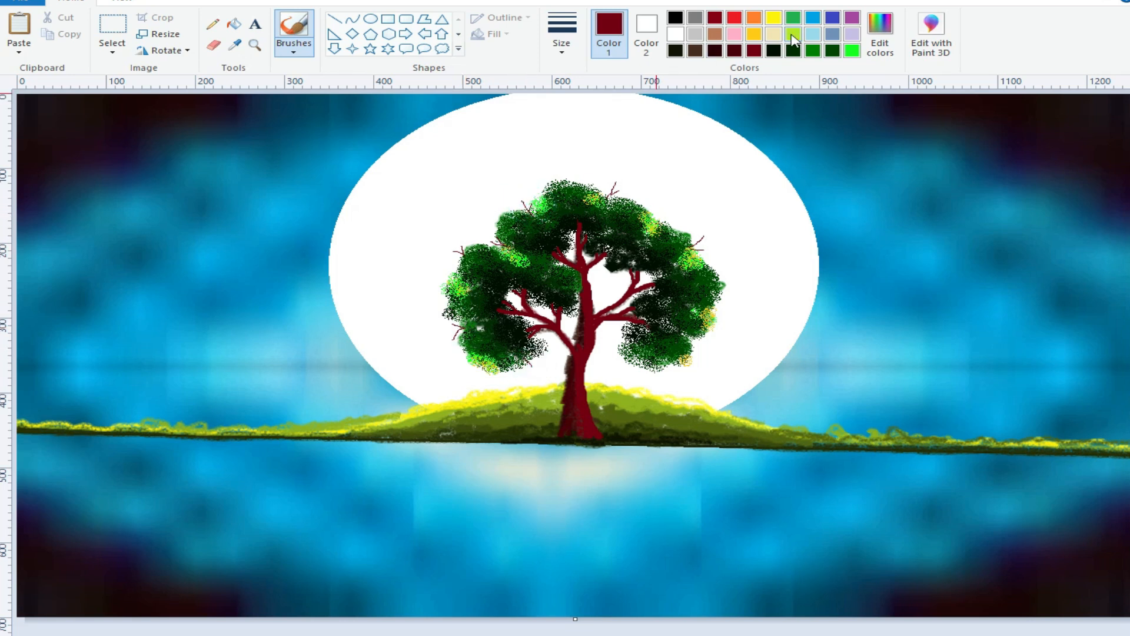
# - Set the Brush to a darker red at its second size for shading the branches
pyautogui.click(734, 50)
pyautogui.click(560, 42)
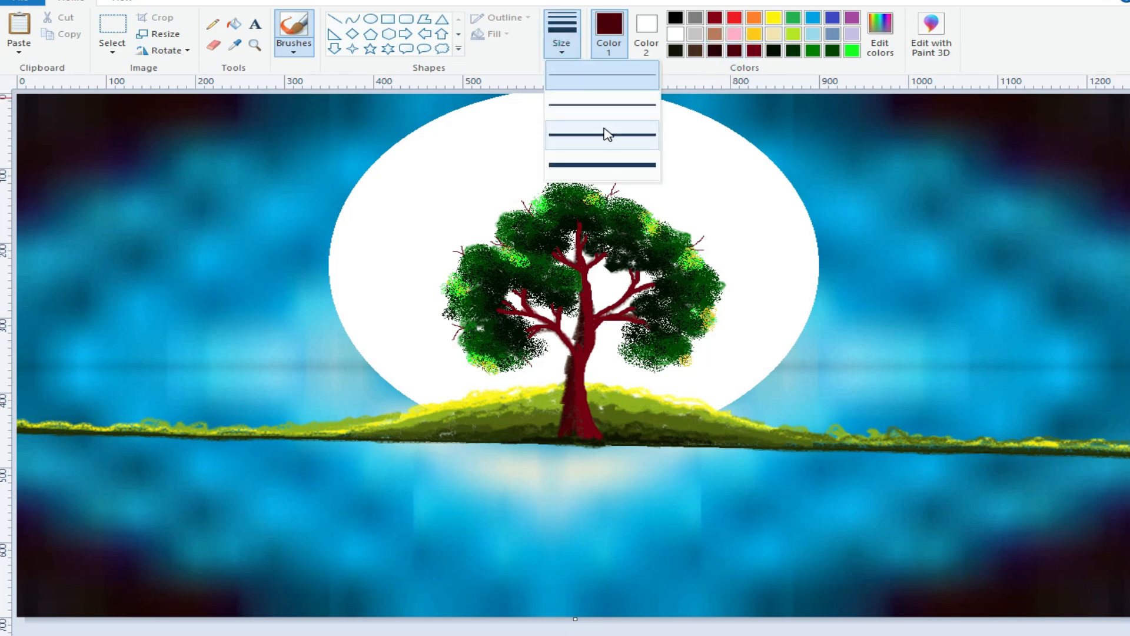
pyautogui.click(585, 103)
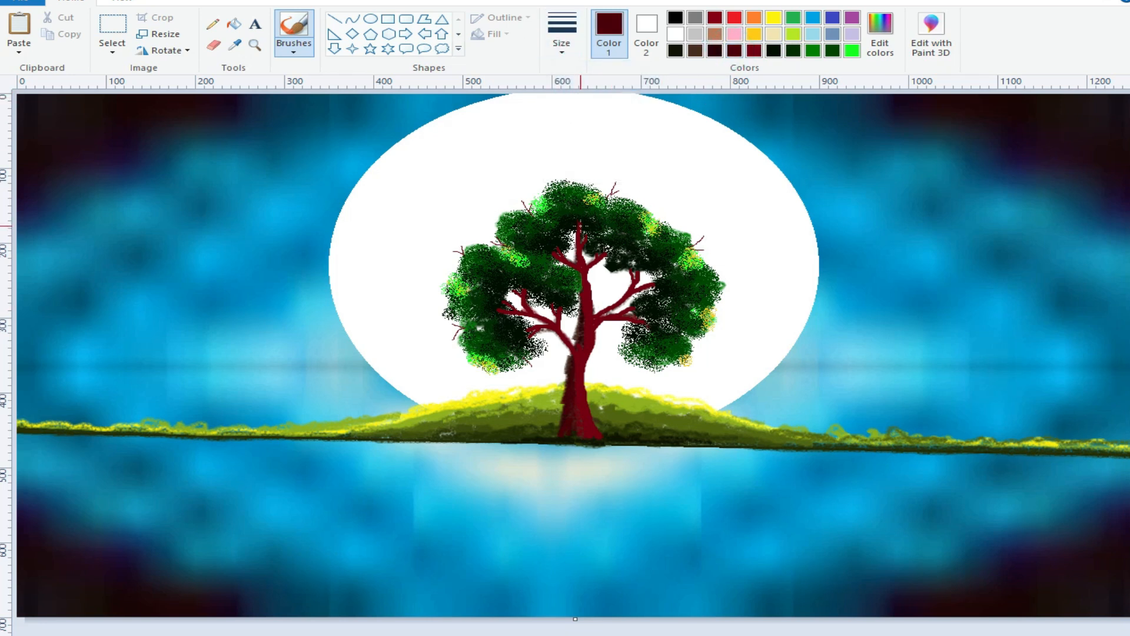